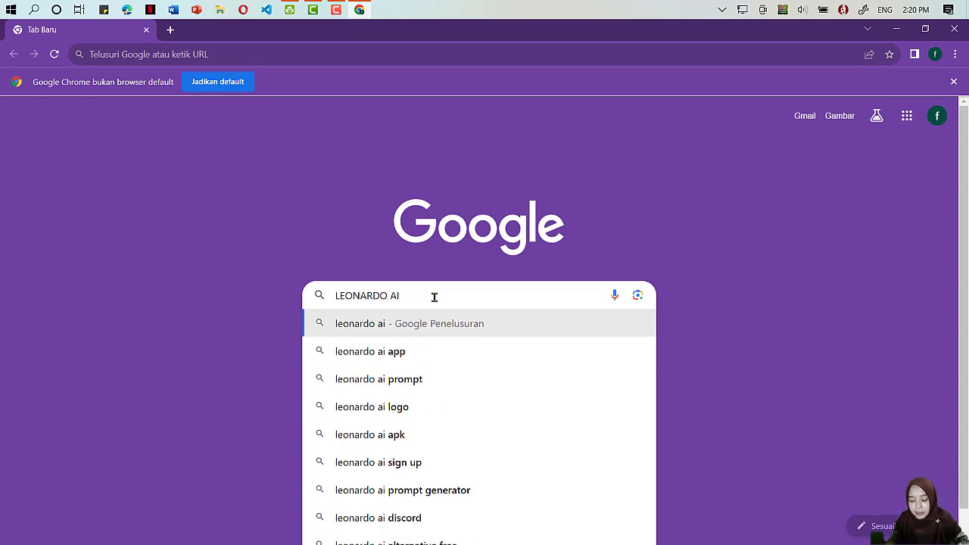
Search Google for "leonardo ai" and open the official leonardo.ai website without the translation prompt.
key("Return")
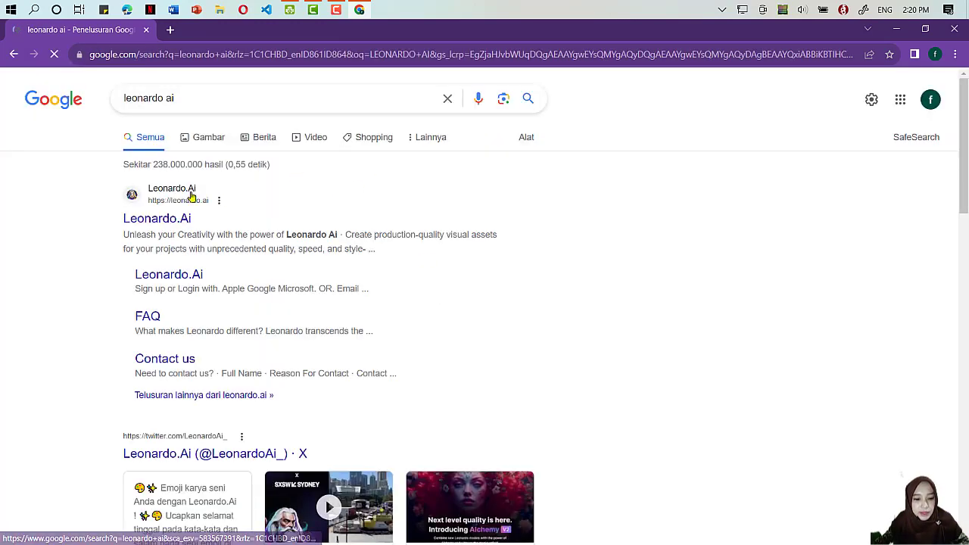
scroll(537, 268, "down", 12)
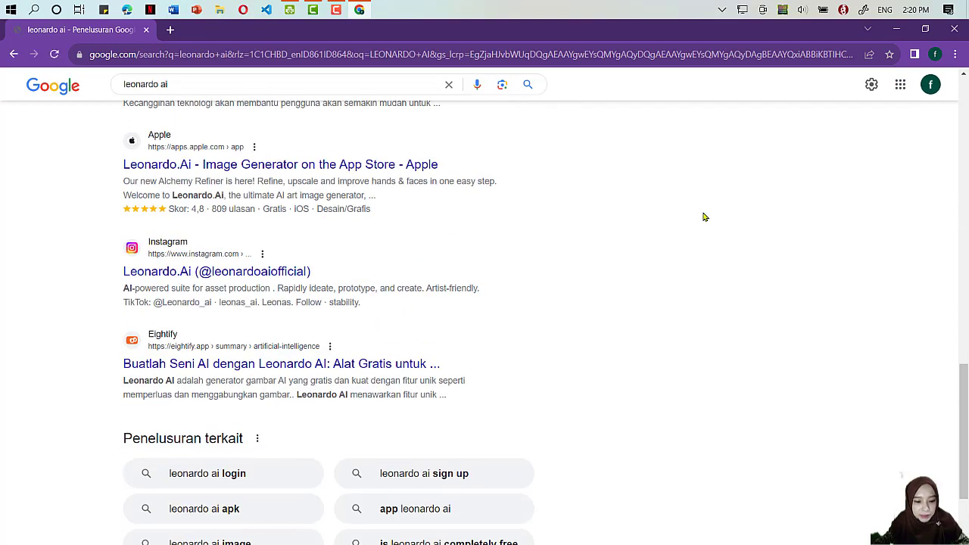
scroll(664, 219, "up", 12)
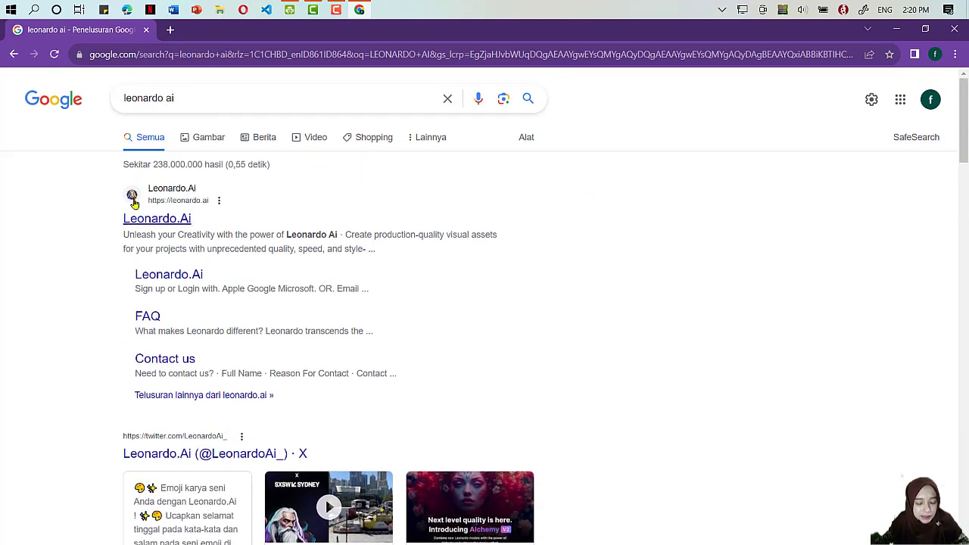
scroll(222, 267, "down", 5)
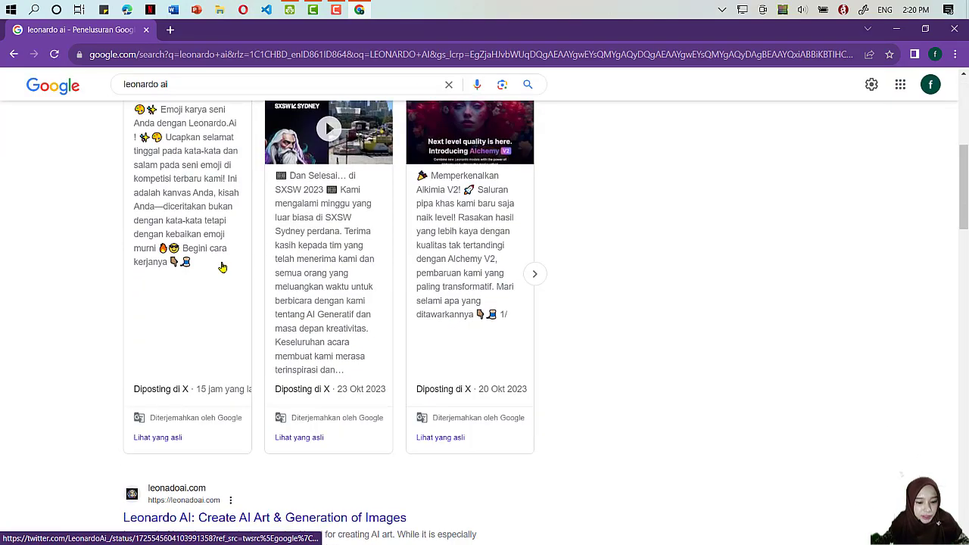
scroll(222, 266, "down", 3)
scroll(439, 233, "up", 3)
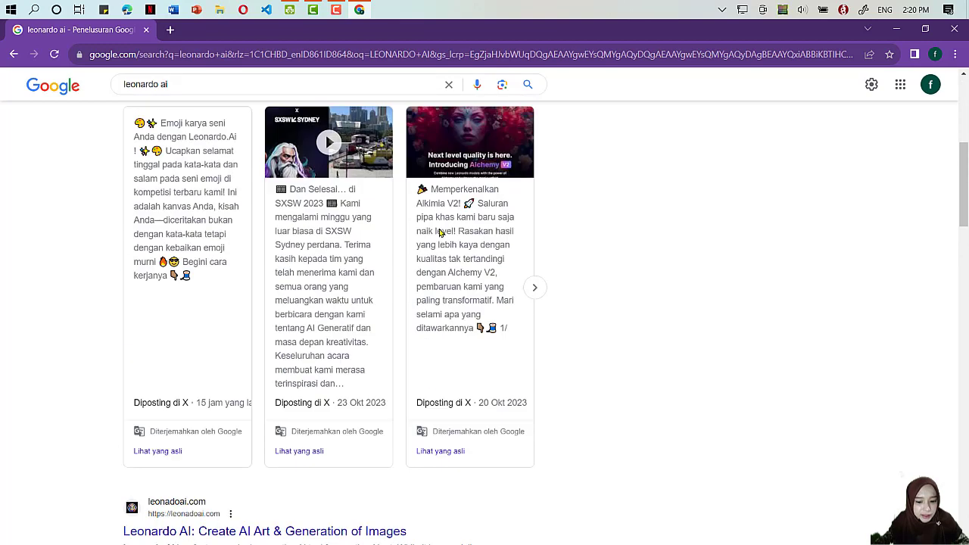
scroll(439, 232, "up", 5)
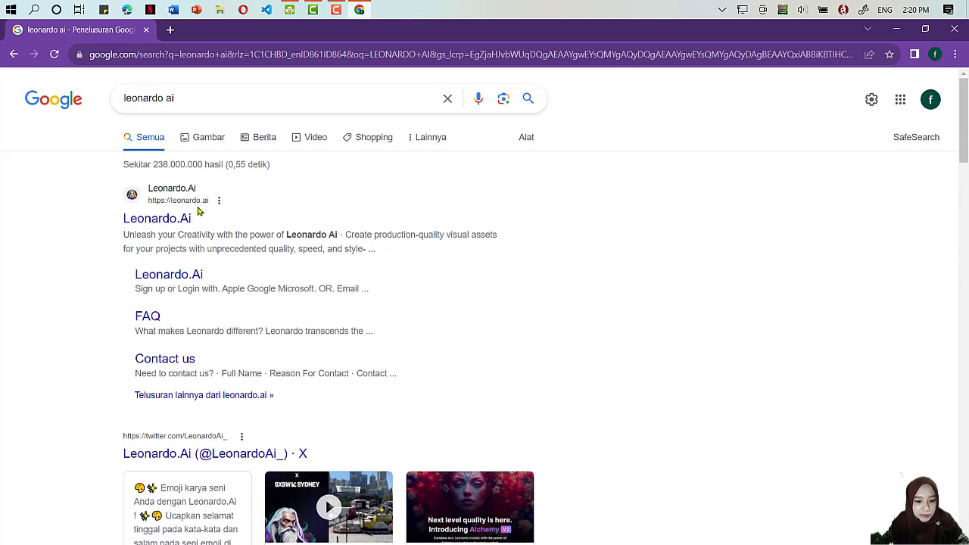
left_click(132, 220)
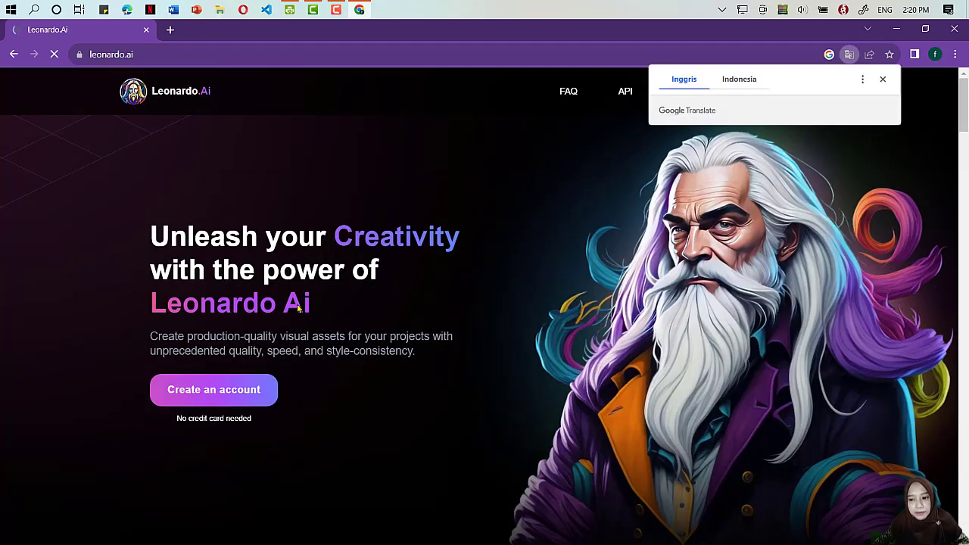
left_click(883, 80)
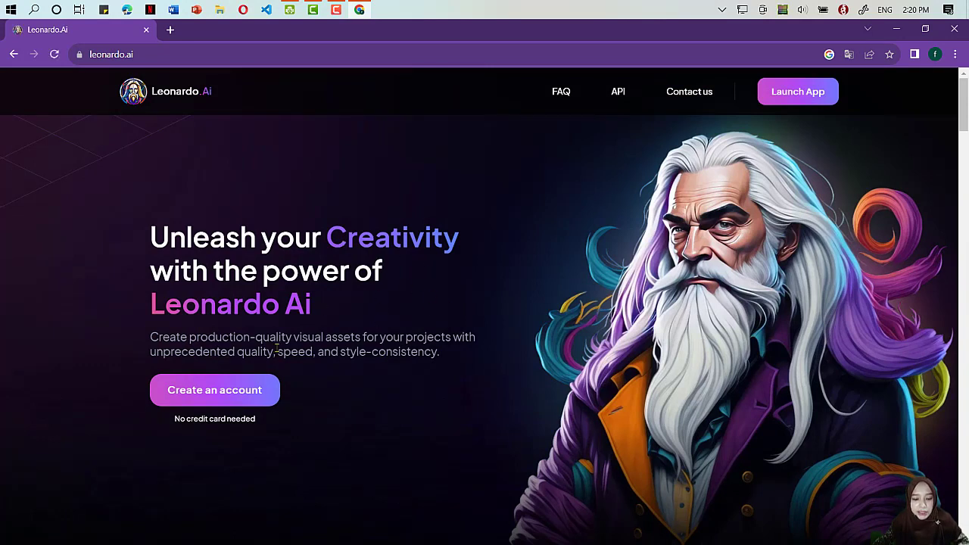
Start creating a Leonardo.Ai account by signing up with the first listed Google account.
left_click(202, 399)
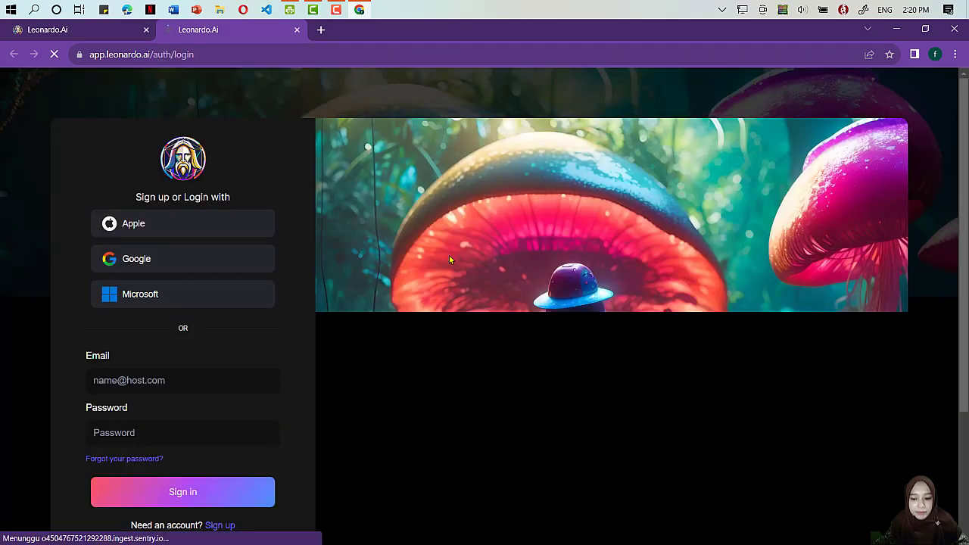
left_click(177, 259)
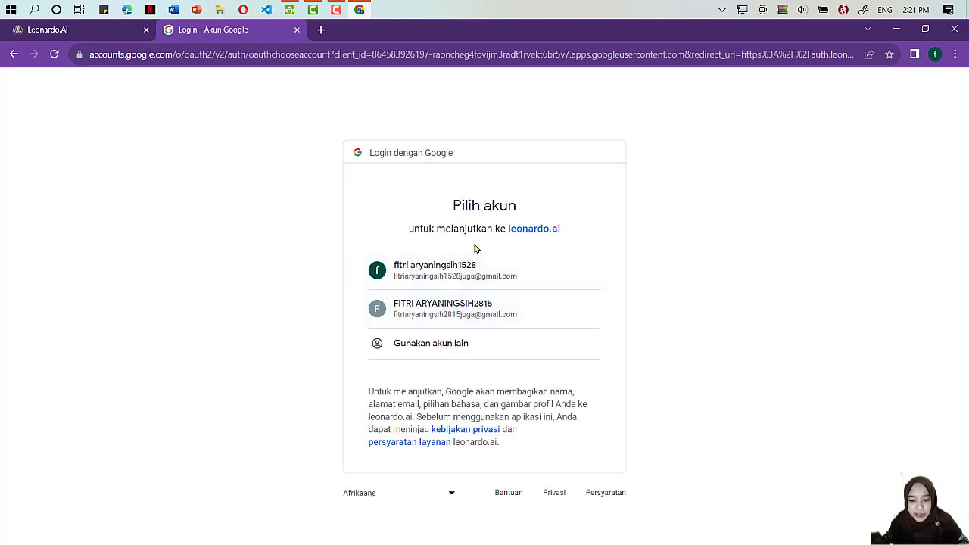
left_click(514, 265)
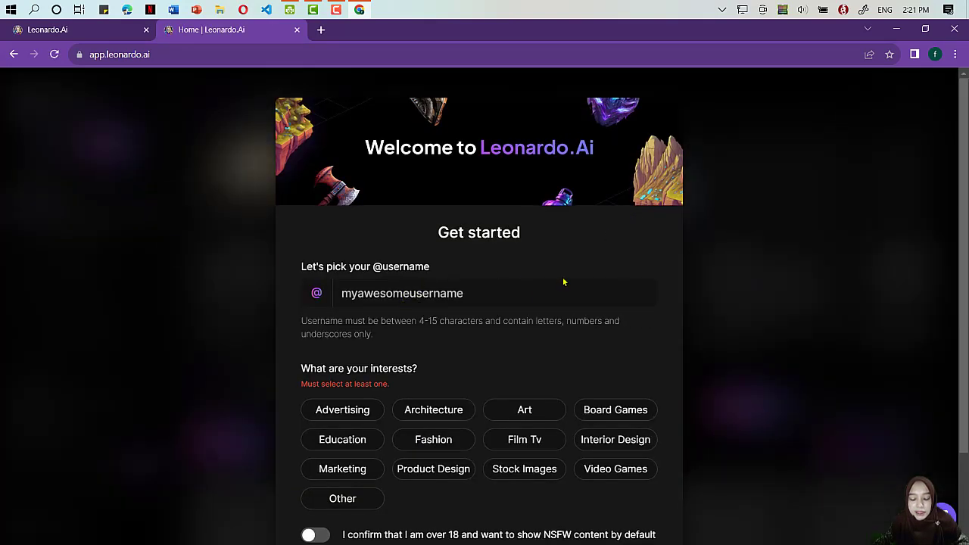
Activate the username field in the Get started form for text entry.
key("ctrl+minus")
key("ctrl+minus")
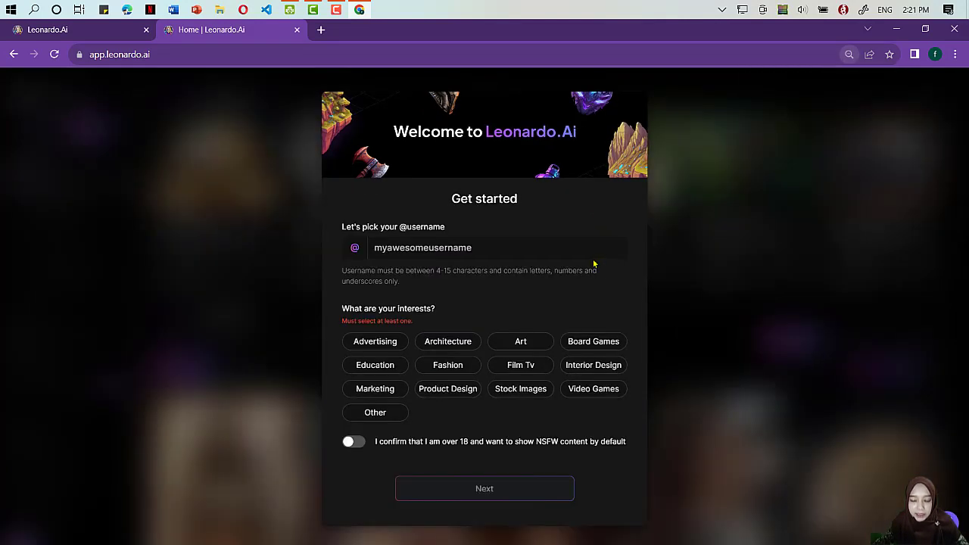
left_click(437, 250)
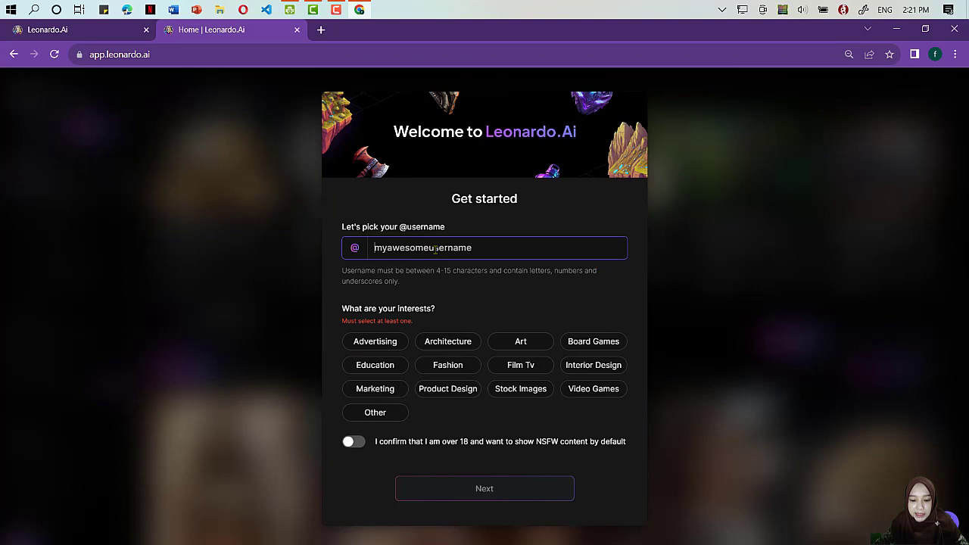
left_click(564, 206)
left_click(423, 251)
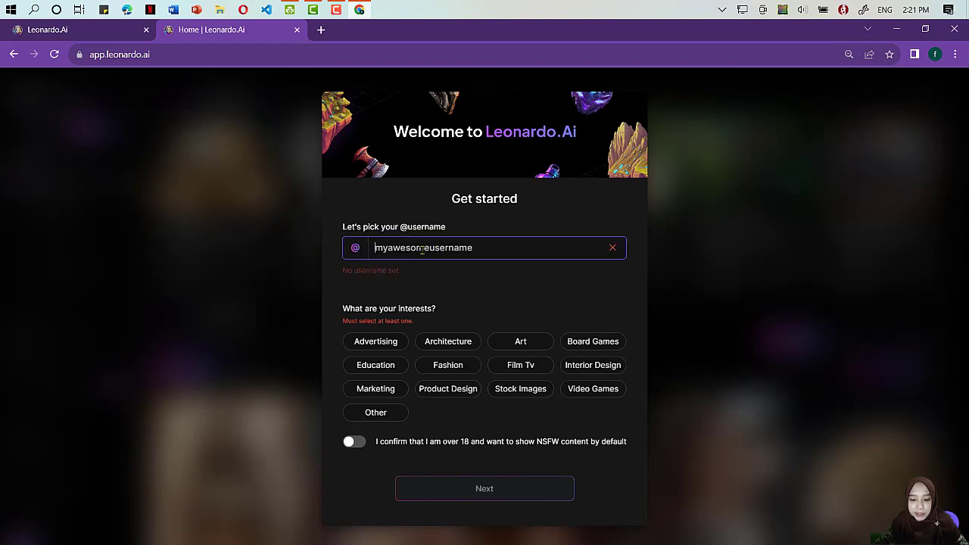
left_click(611, 249)
left_click(411, 242)
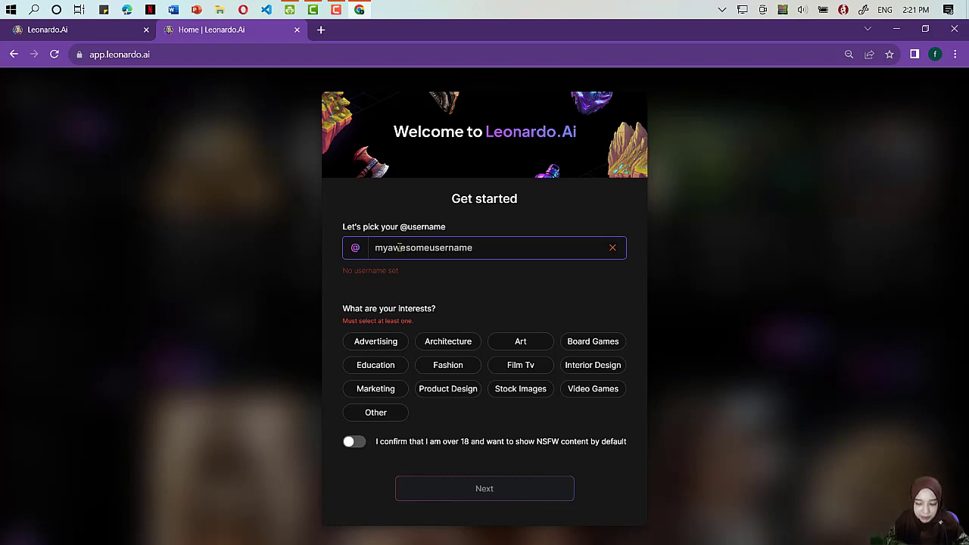
type("FITRI")
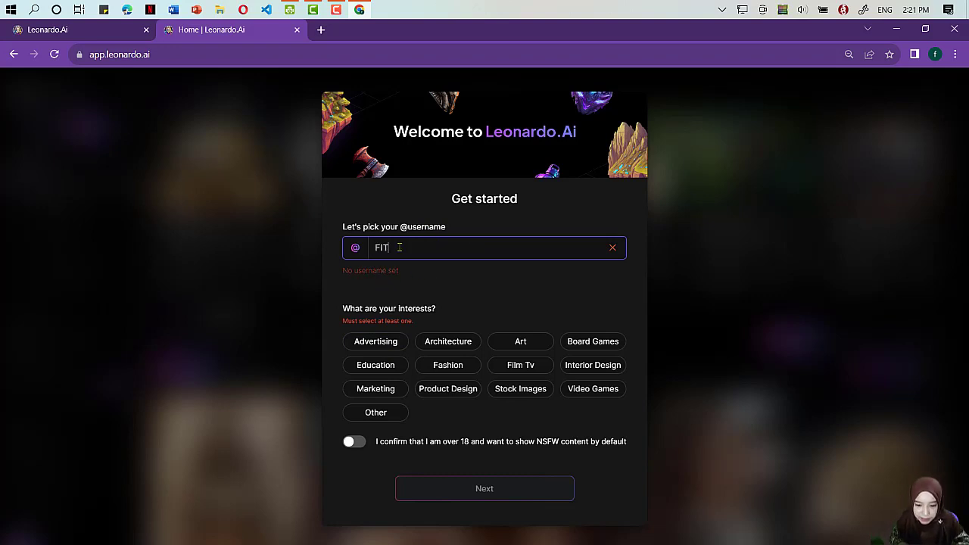
key("BackSpace")
key("BackSpace")
key("BackSpace")
key("BackSpace")
key("BackSpace")
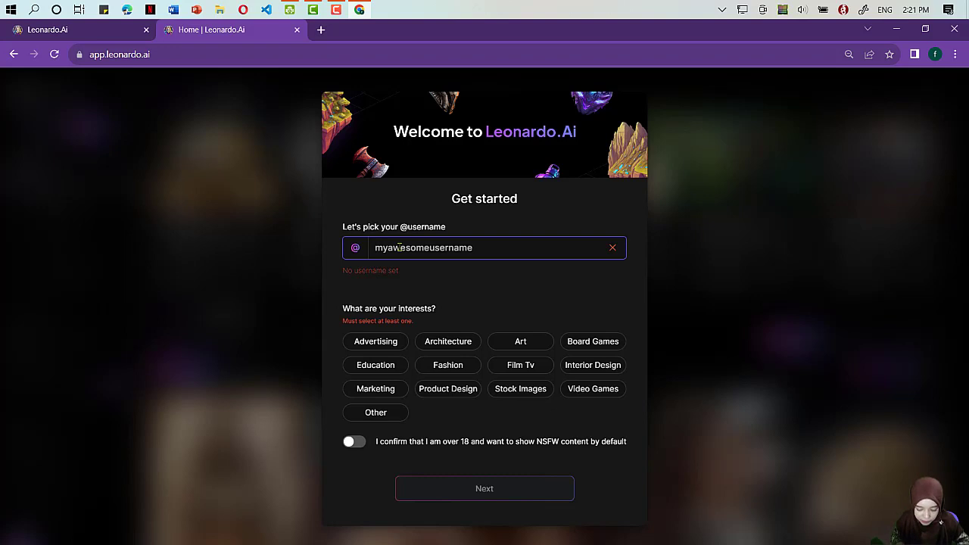
Enter the chosen username for the new account in the Get started form.
type("fitri")
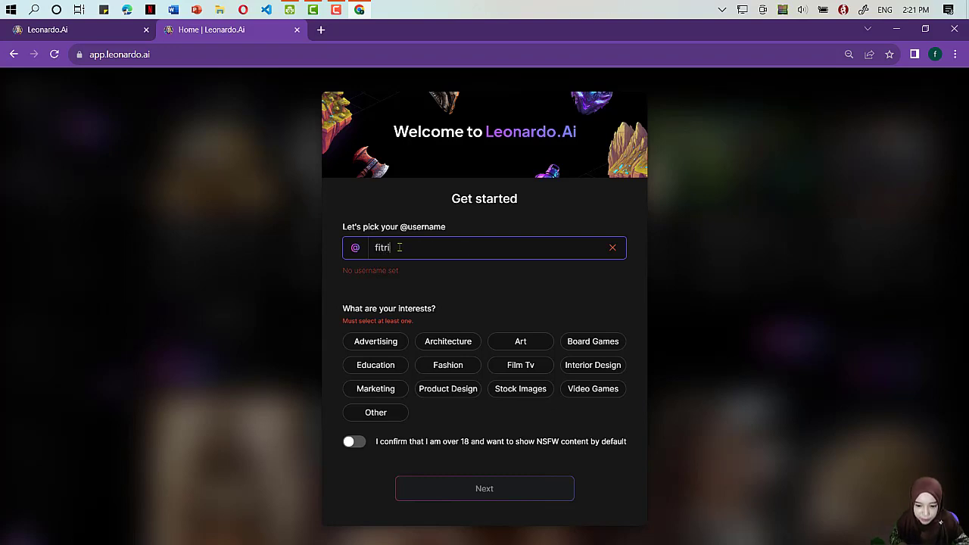
type("32")
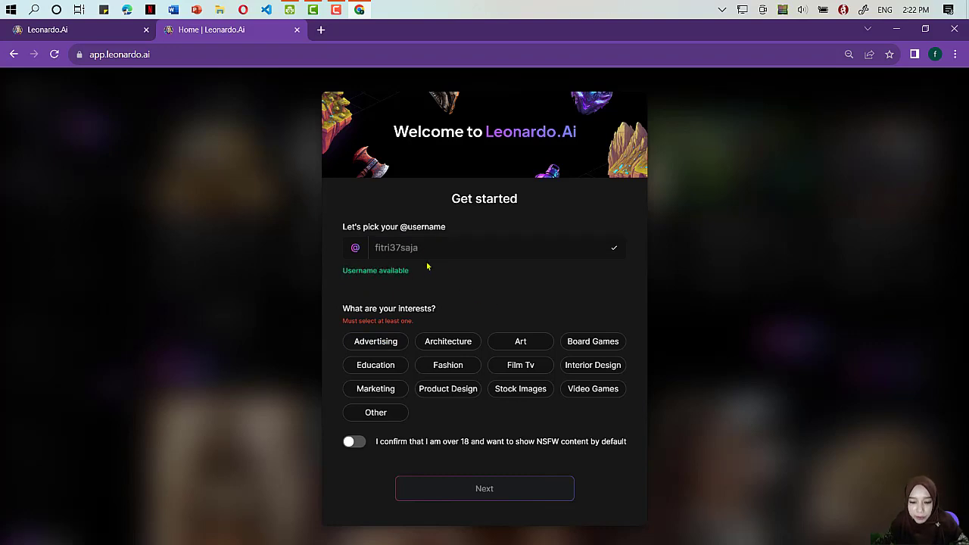
Examine the availability message below the username field together with the entered username.
left_click_drag(341, 274, 435, 279)
left_click(386, 274)
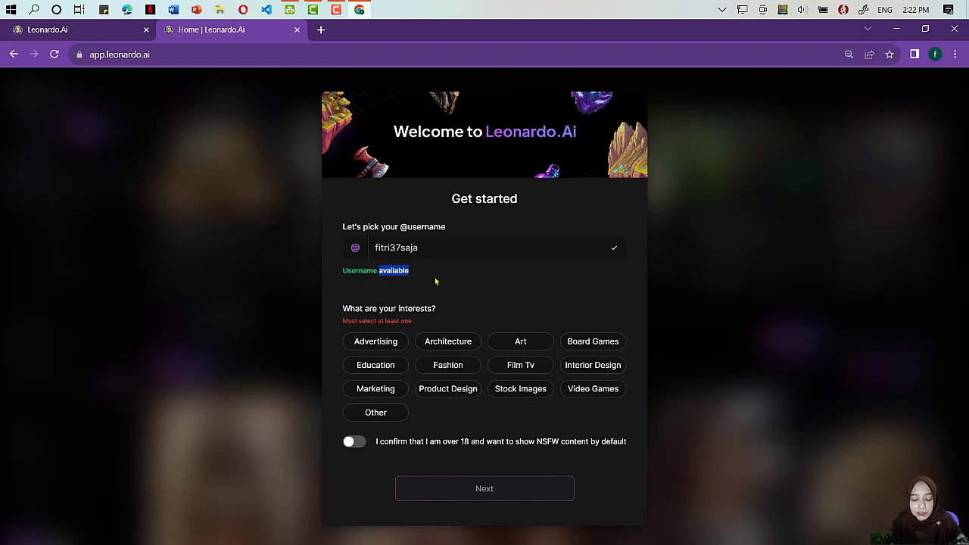
left_click(436, 285)
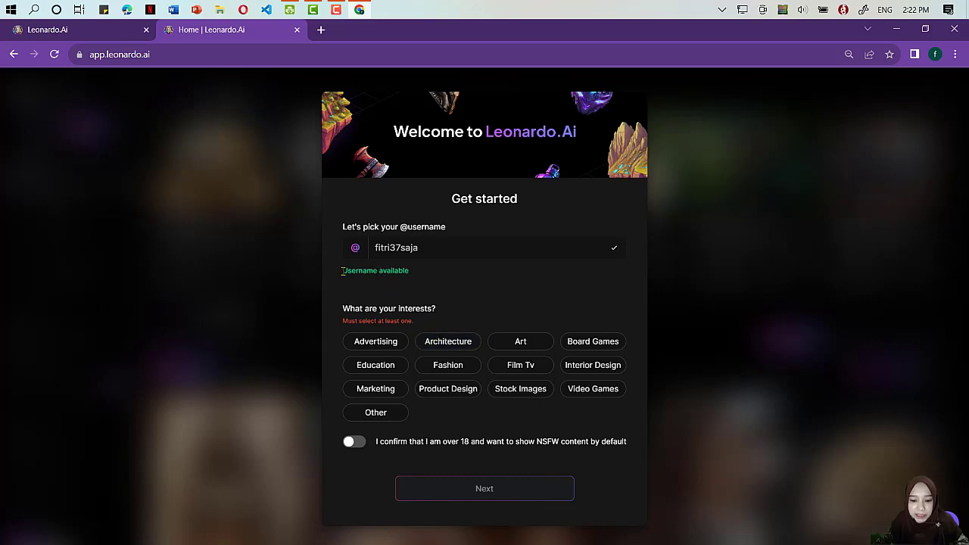
left_click_drag(342, 271, 455, 276)
left_click(407, 282)
left_click_drag(343, 268, 438, 271)
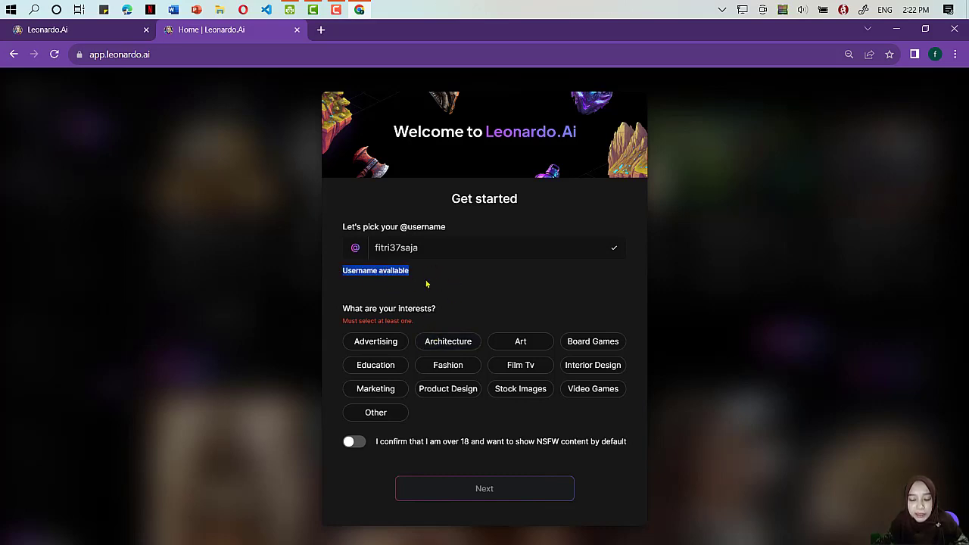
left_click(427, 284)
left_click_drag(343, 273, 457, 277)
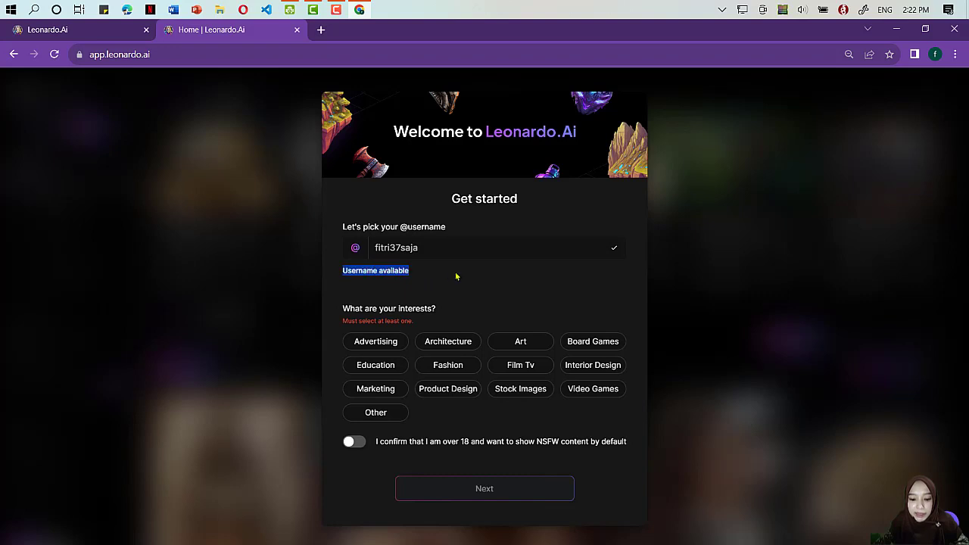
left_click(383, 275)
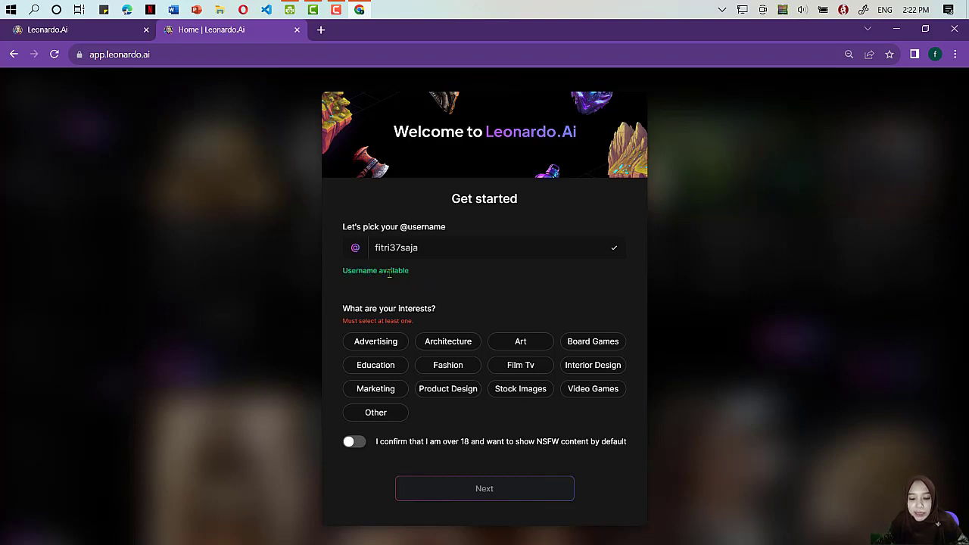
left_click_drag(421, 248, 341, 253)
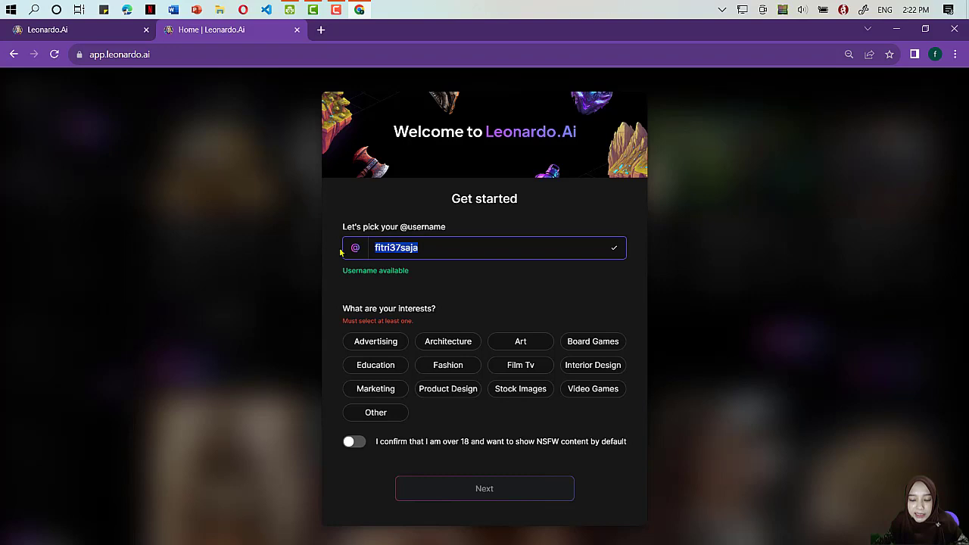
left_click(383, 299)
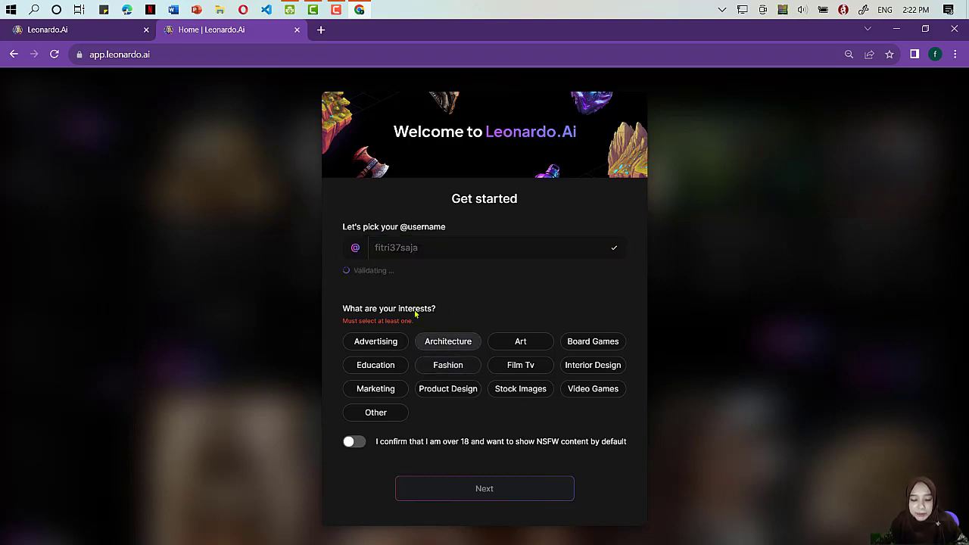
Select all the offered interests, from Advertising, Architecture, Art and Board Games through to Other.
left_click(376, 344)
left_click(373, 367)
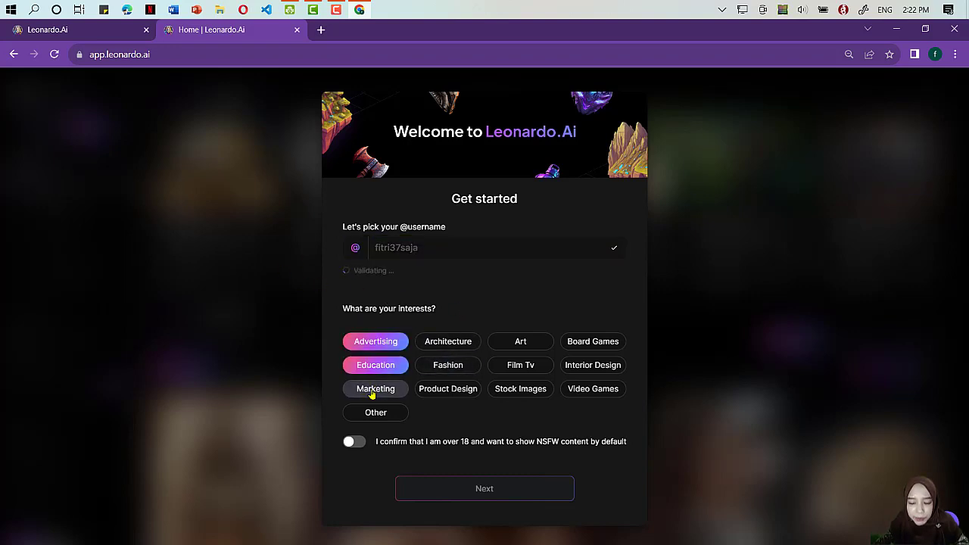
left_click(374, 391)
left_click(376, 413)
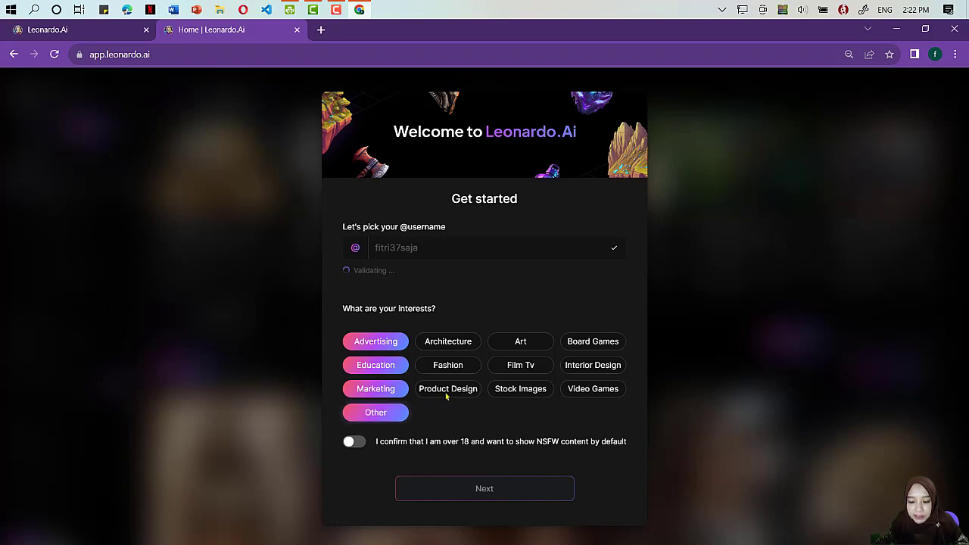
left_click(448, 390)
left_click(448, 367)
left_click(450, 342)
left_click(521, 342)
left_click(521, 365)
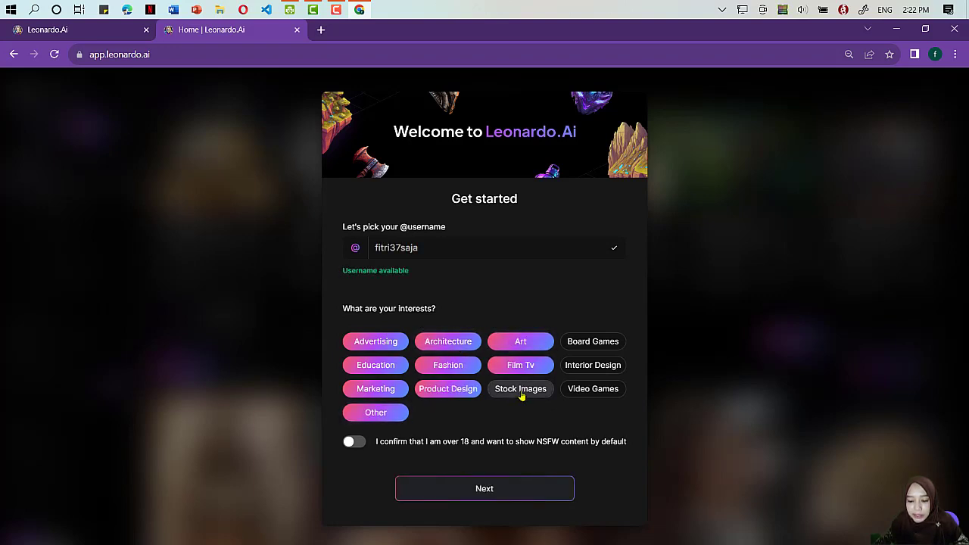
left_click(521, 389)
left_click(592, 389)
left_click(593, 365)
left_click(593, 343)
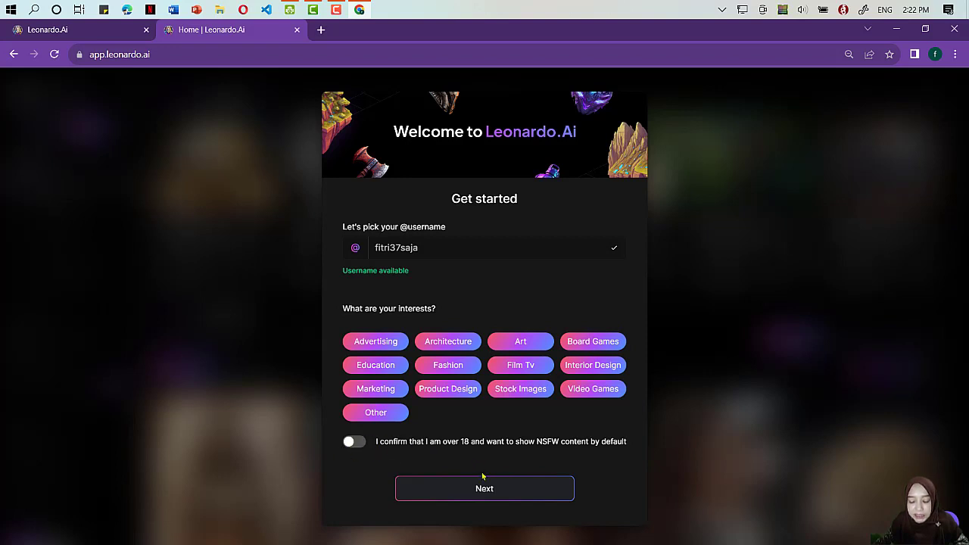
Enable the over-18 NSFW content confirmation, and choose the Enthusiast role to start using Leonardo.
left_click(356, 444)
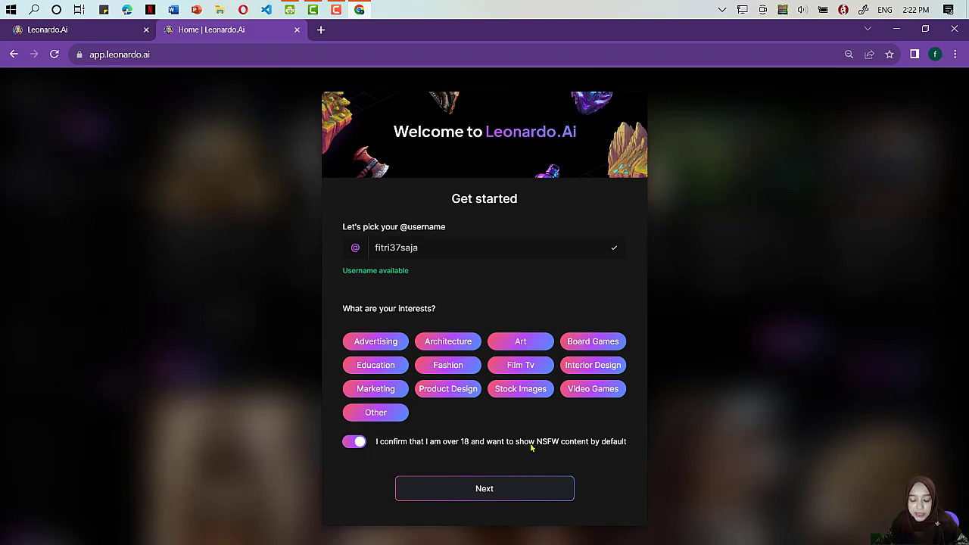
left_click(482, 492)
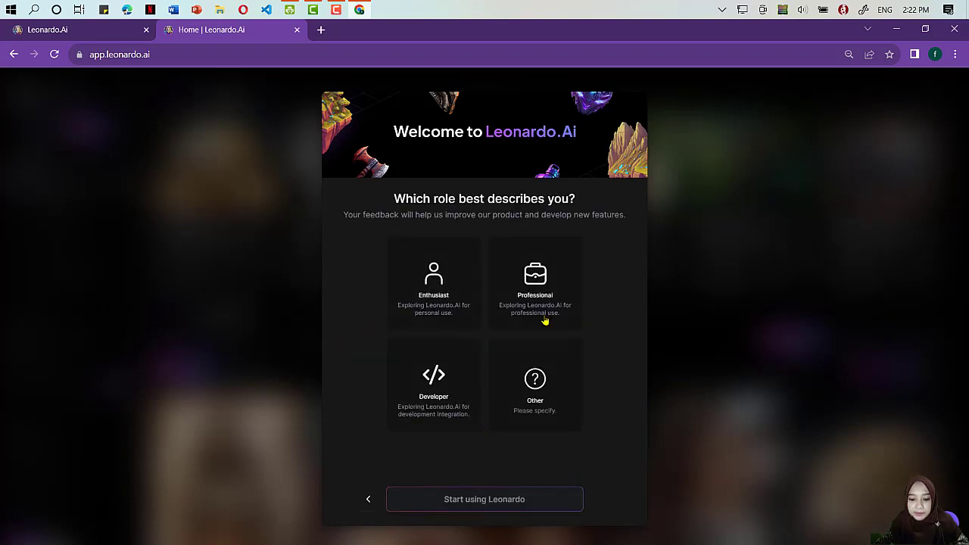
left_click(445, 279)
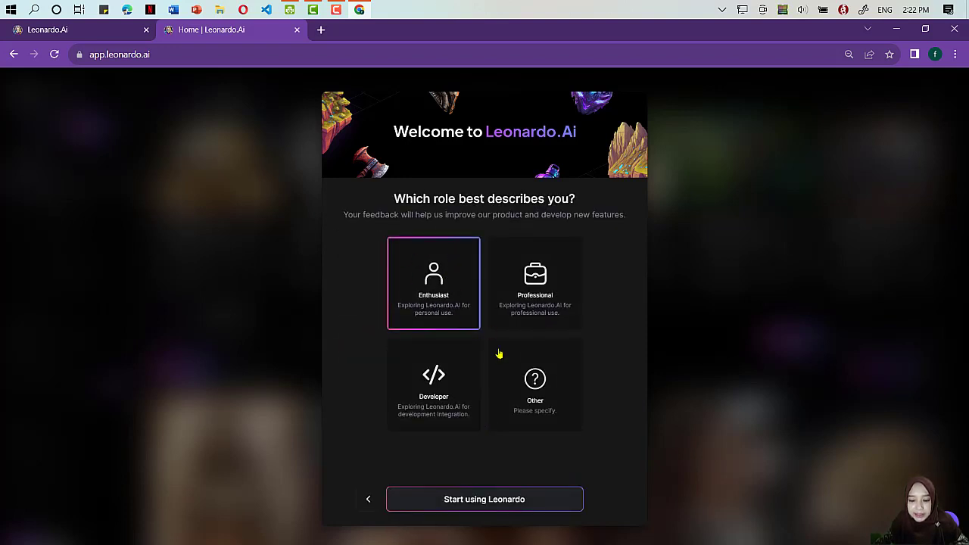
left_click(468, 499)
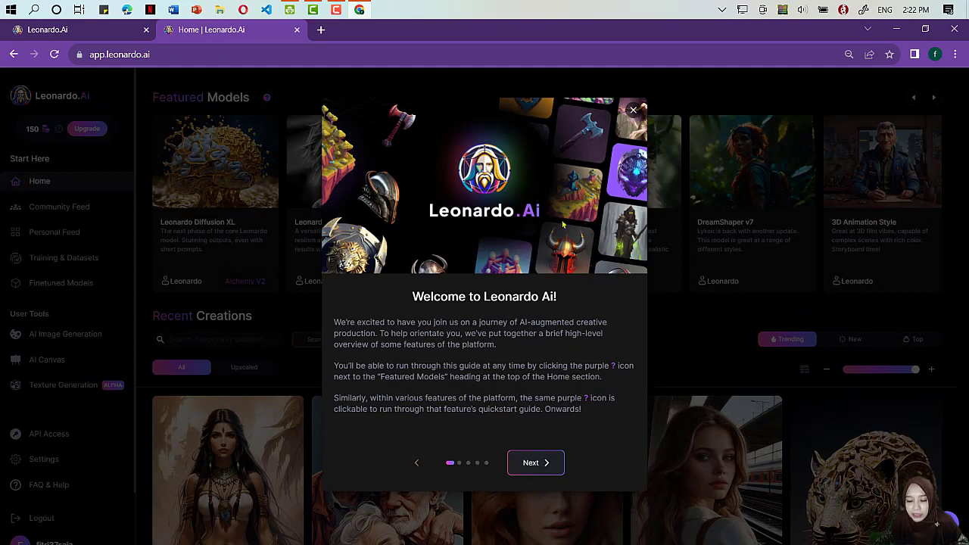
Read the Leonardo Ai welcome guide up to the AI Canvas page, close it, and decline the Alchemy V2 offer for now.
left_click(544, 462)
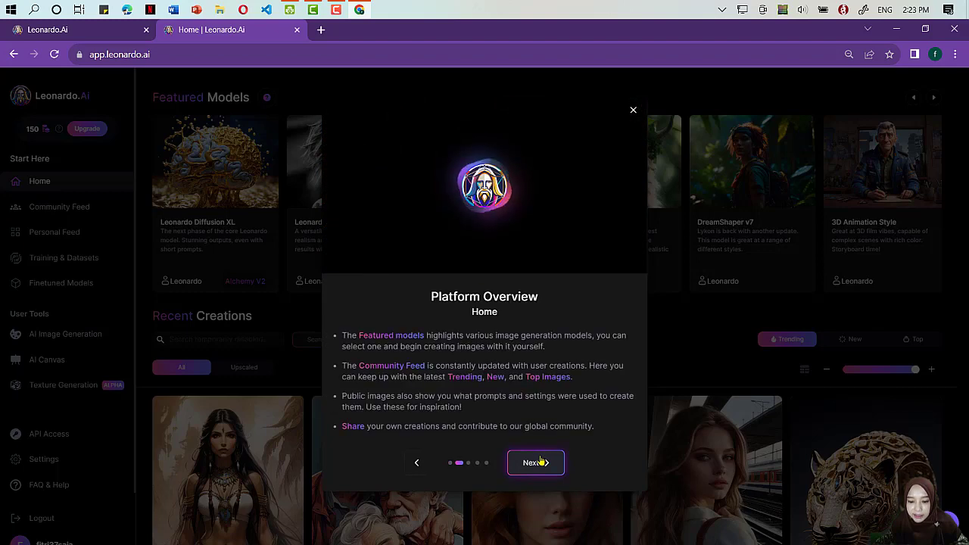
left_click(531, 462)
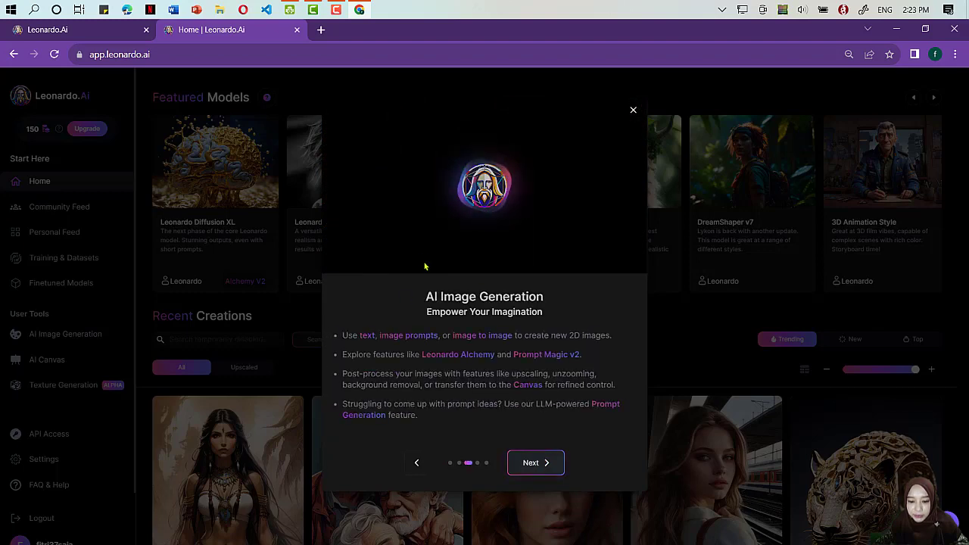
left_click(529, 458)
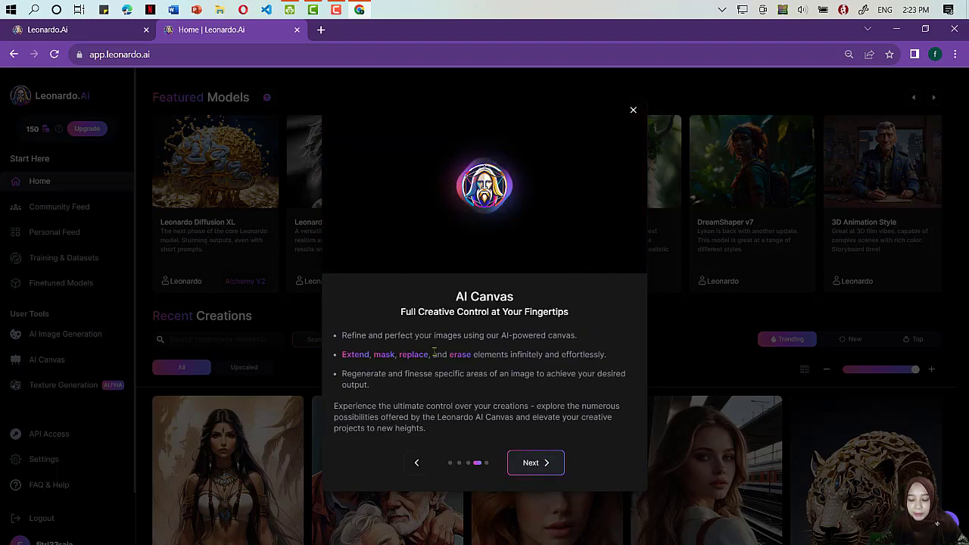
left_click(634, 111)
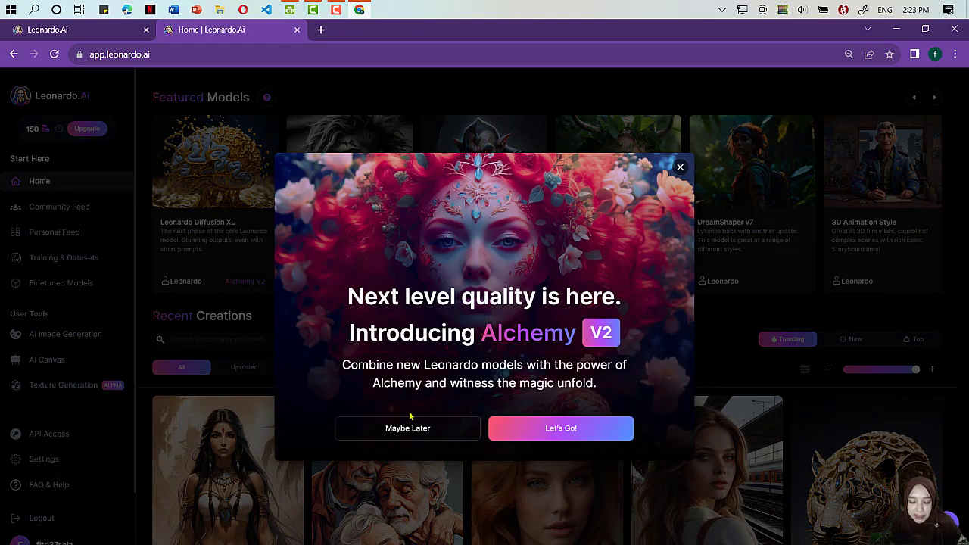
left_click(378, 430)
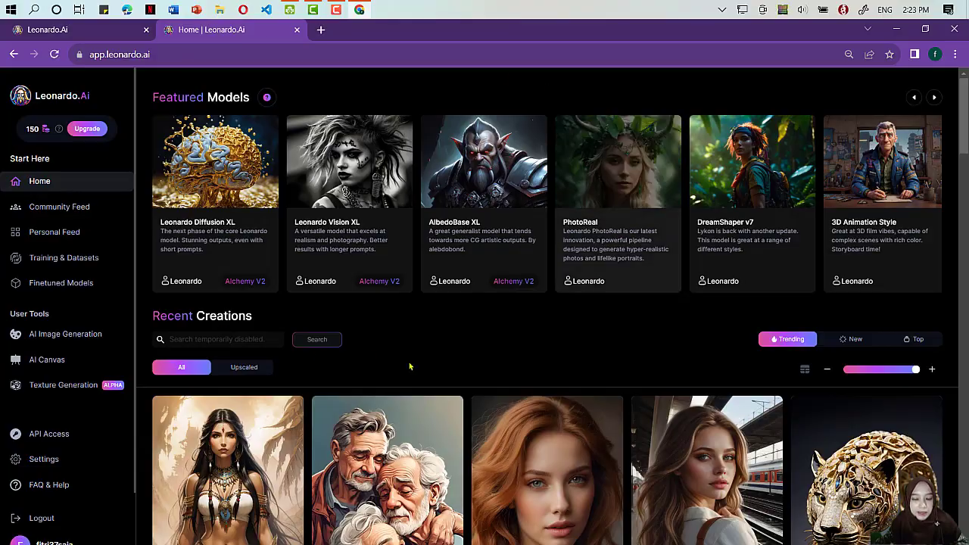
Browse the trending community images under Recent Creations on the home page, and return to the start of the page.
scroll(371, 356, "down", 8)
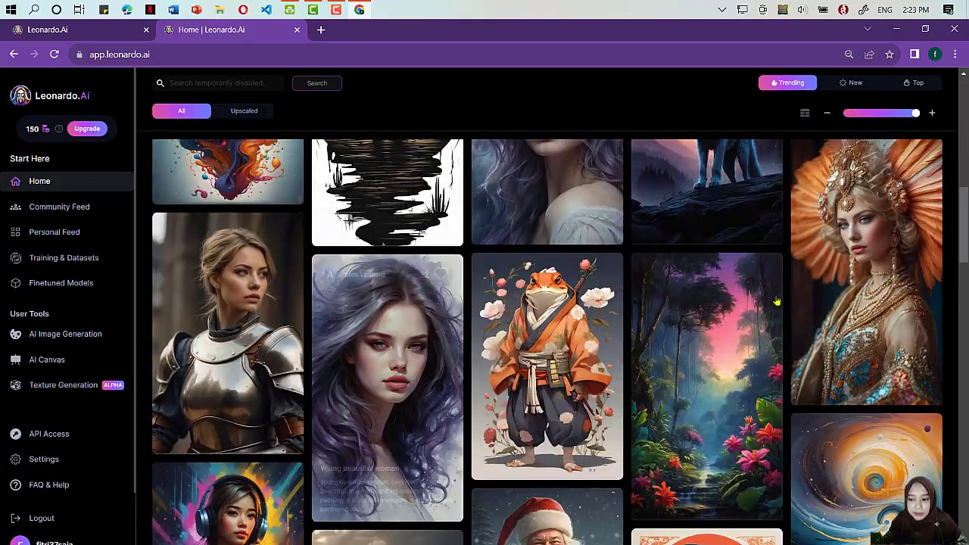
scroll(379, 401, "down", 5)
scroll(690, 292, "down", 15)
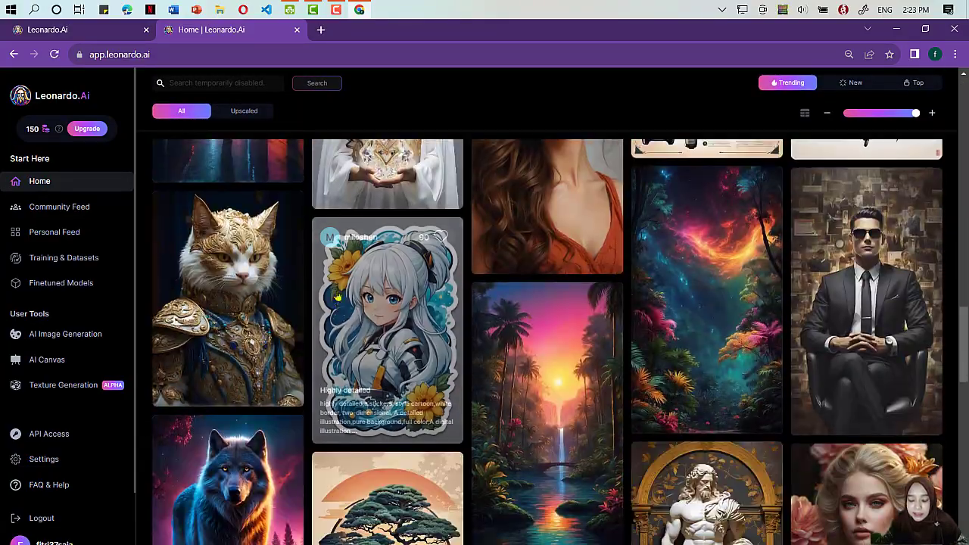
scroll(682, 274, "down", 10)
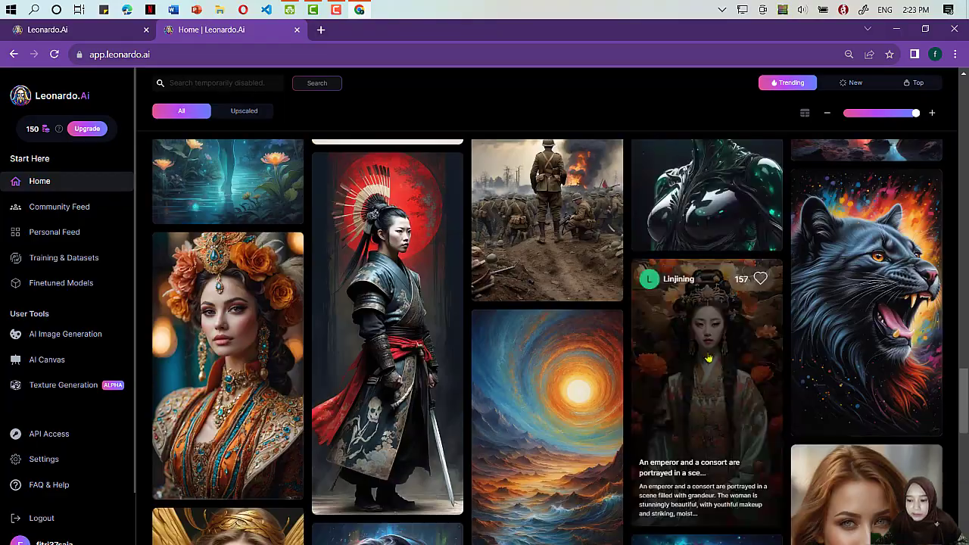
scroll(291, 347, "down", 15)
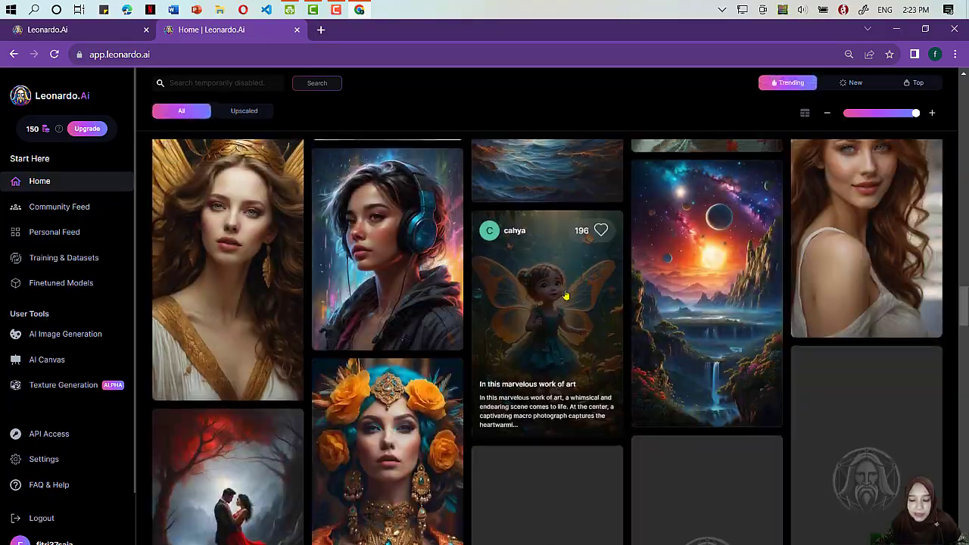
scroll(429, 283, "down", 15)
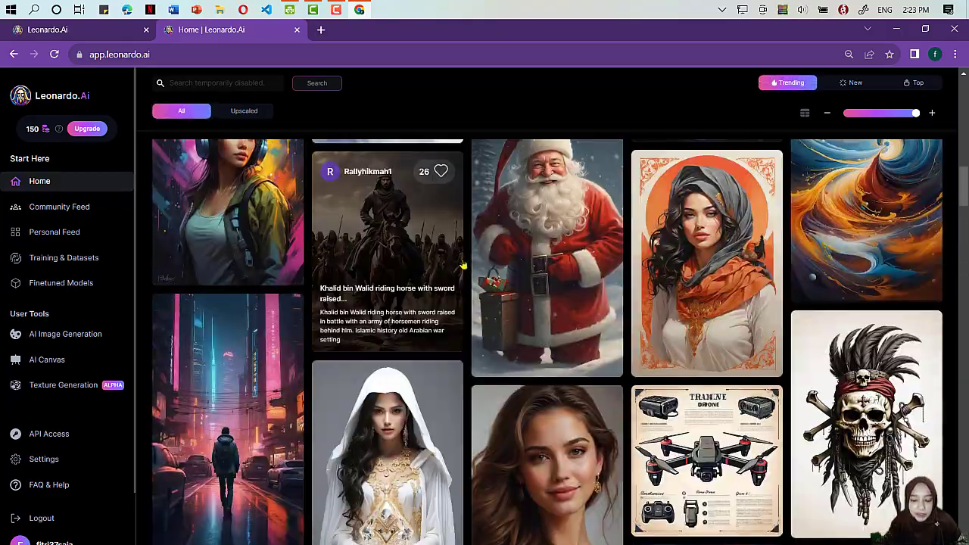
key("F5")
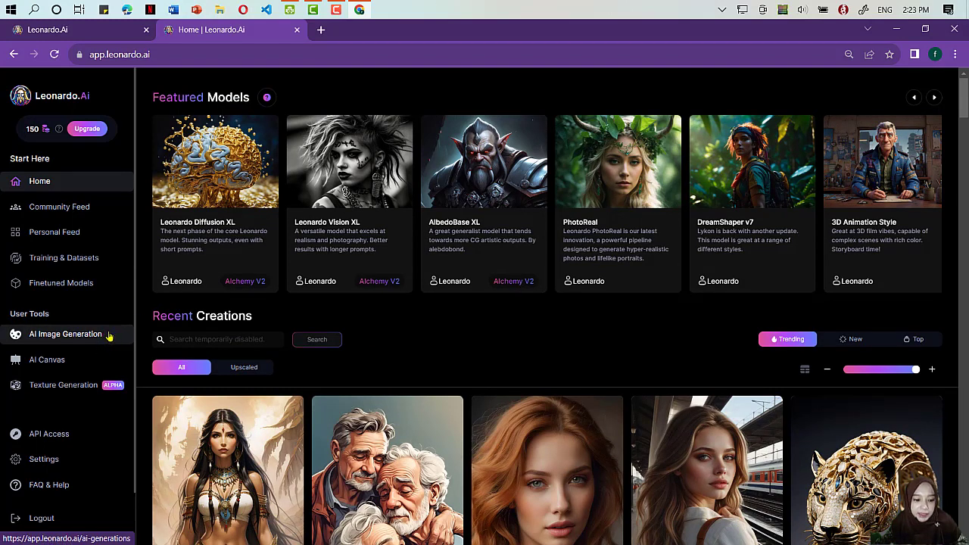
Open AI Image Generation, read its quickstart guide from Text to Image Generation through Prompt Magic v2, and close the guide.
left_click(108, 335)
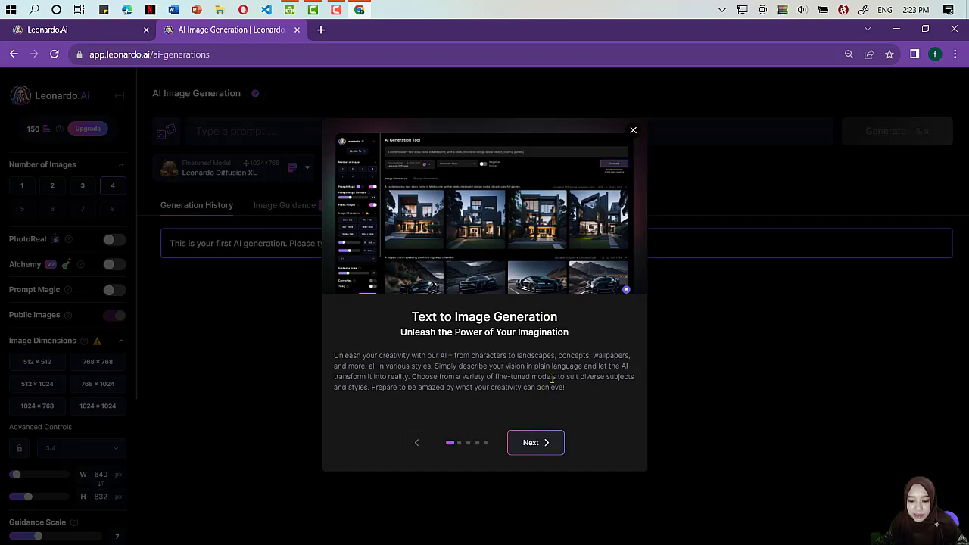
left_click(532, 443)
left_click(532, 443)
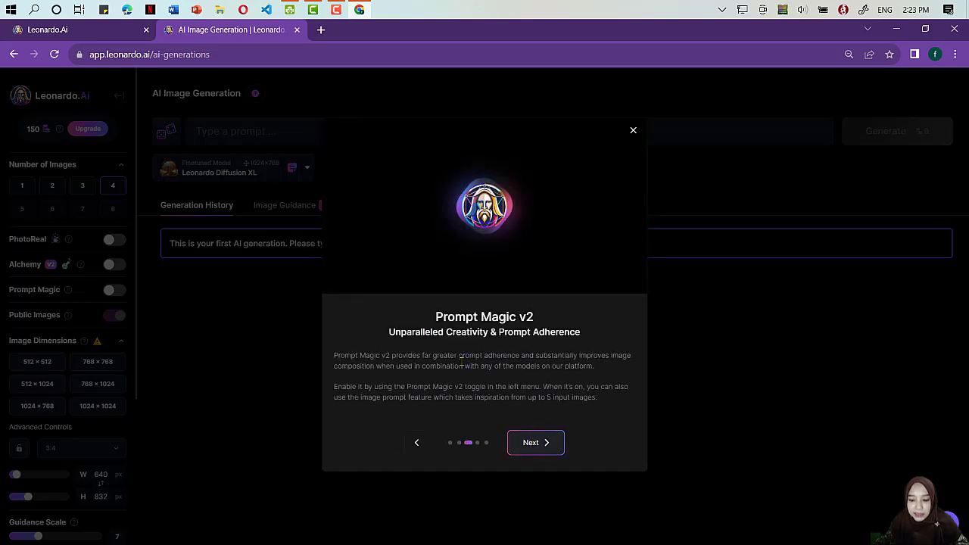
left_click(421, 446)
left_click(418, 443)
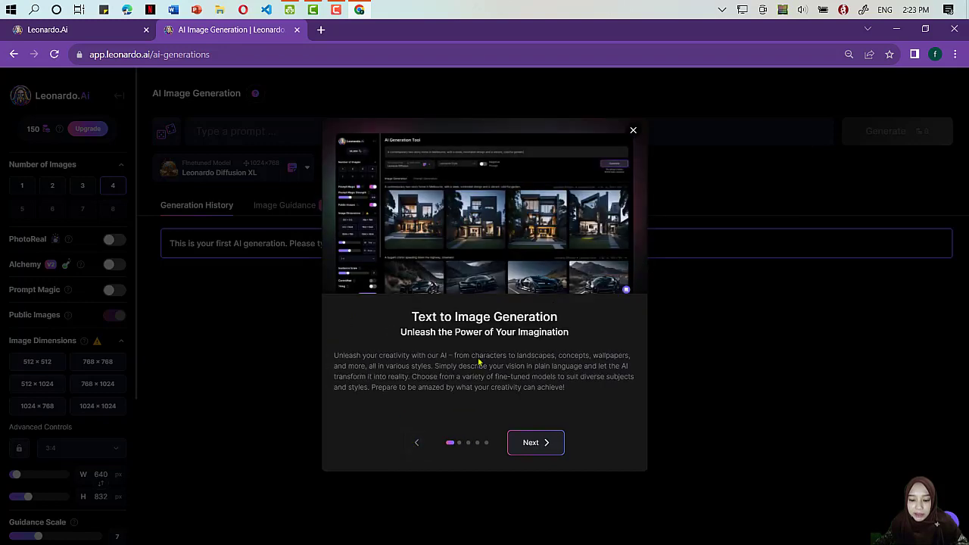
left_click(532, 443)
left_click(532, 442)
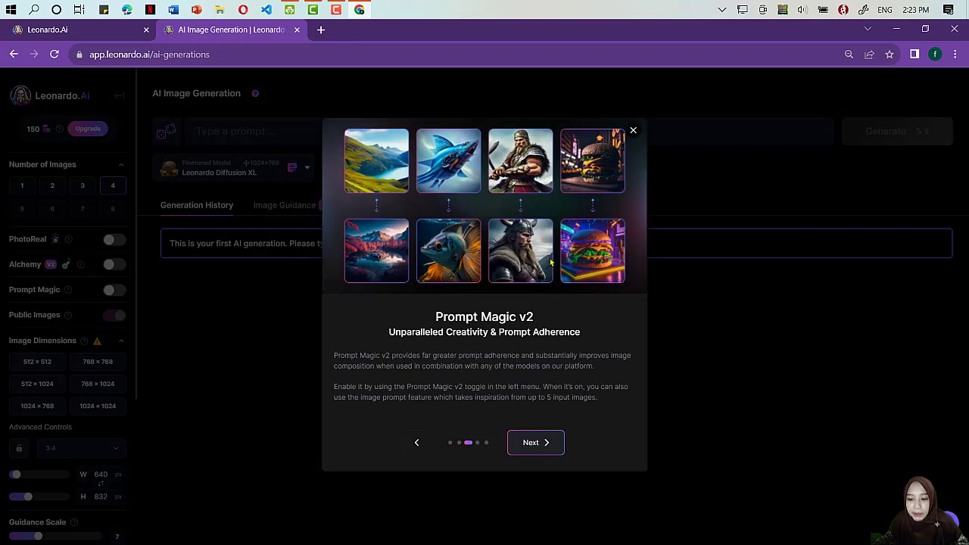
left_click(634, 132)
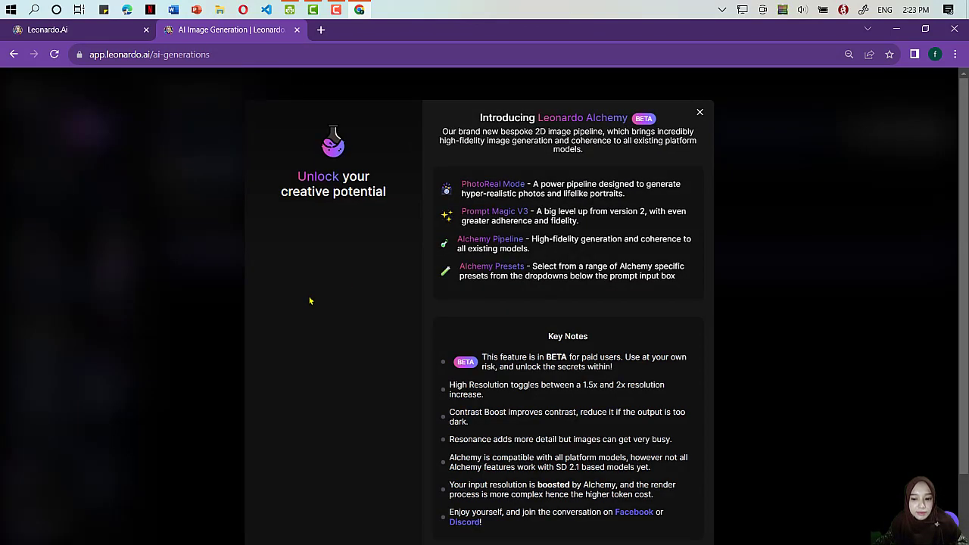
Read the Leonardo Alchemy introduction with its key notes, and close it.
scroll(578, 315, "down", 1)
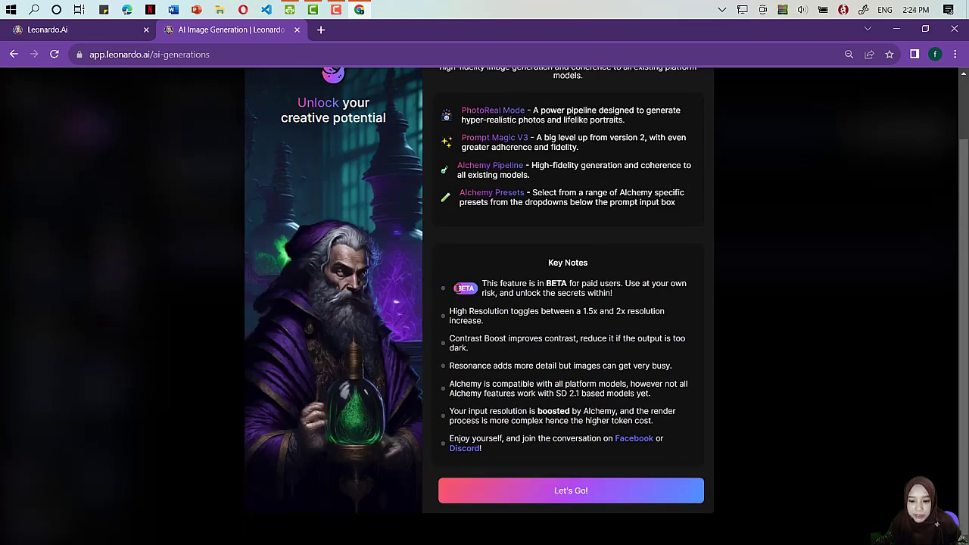
scroll(458, 288, "up", 1)
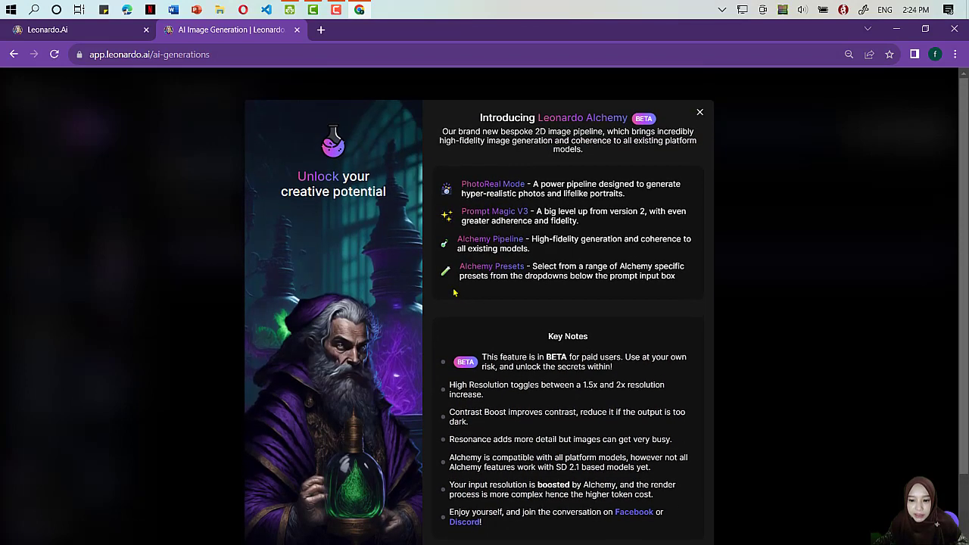
left_click(701, 112)
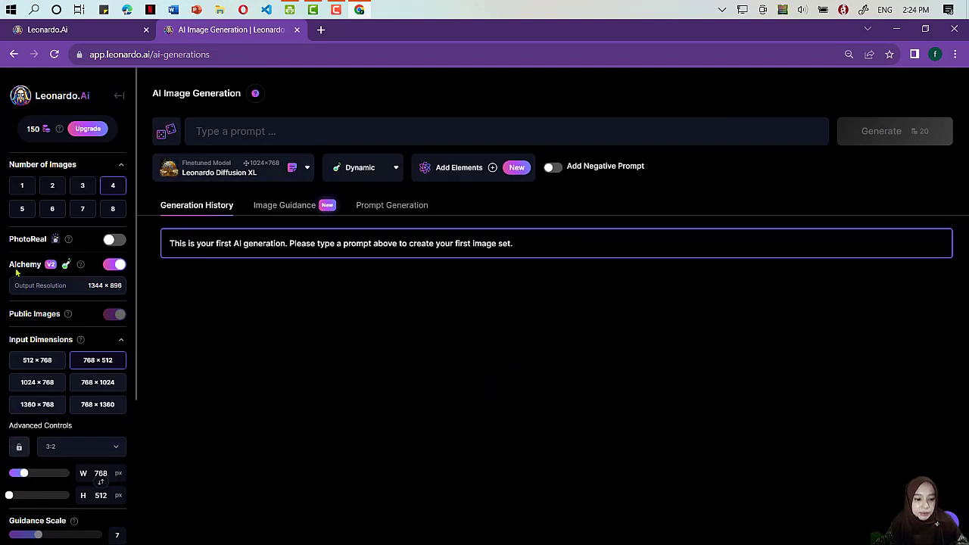
Examine the prompt field and the generation settings, including Number of Images, PhotoReal, Alchemy and Public Images.
scroll(80, 113, "down", 3)
scroll(76, 132, "up", 3)
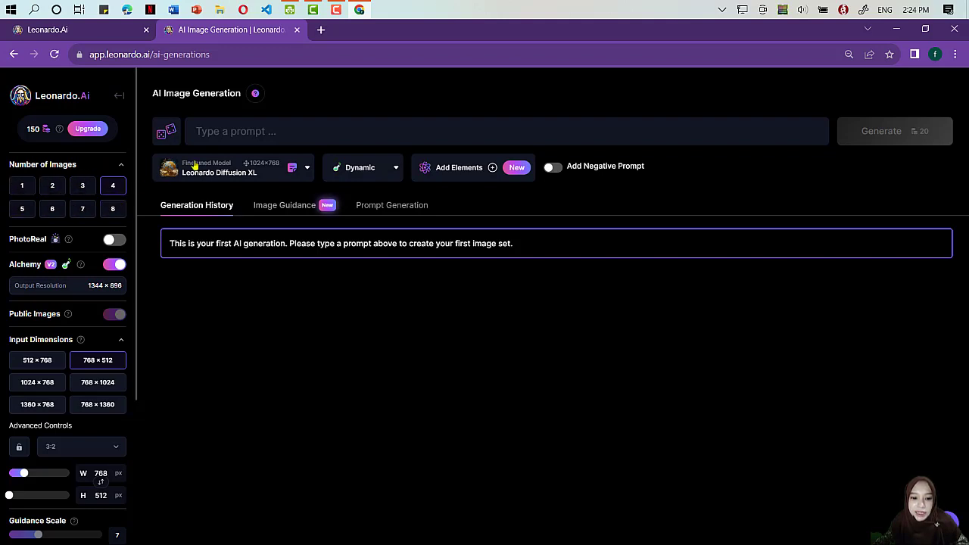
left_click(216, 131)
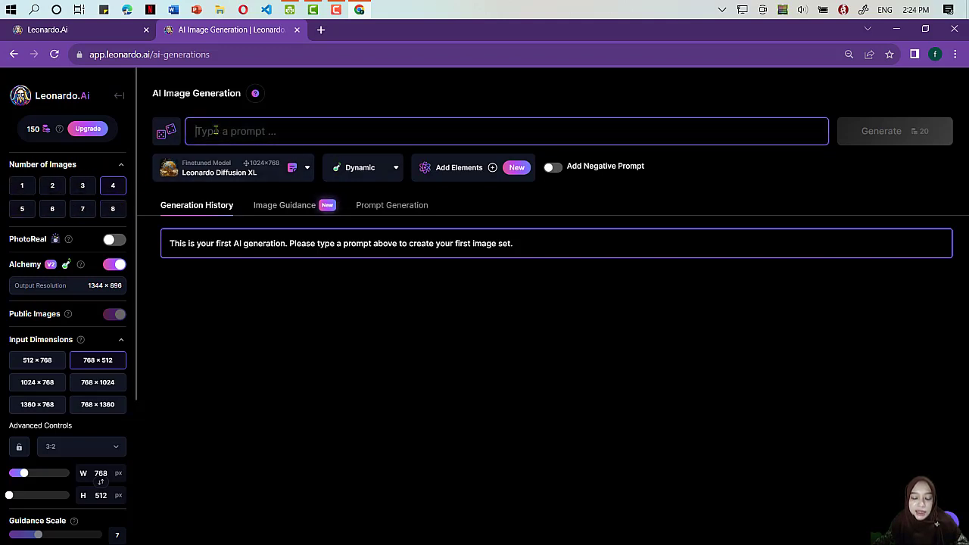
left_click(352, 99)
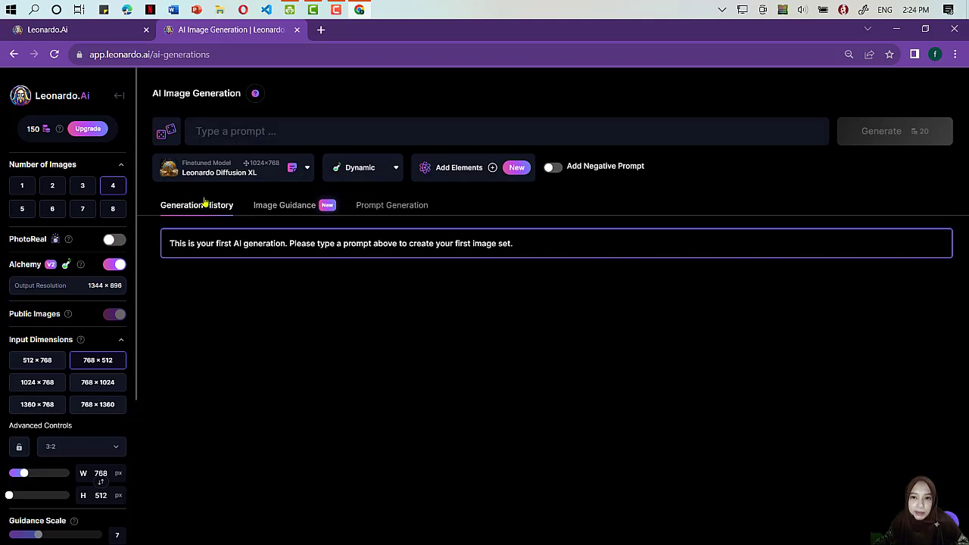
scroll(68, 241, "down", 2)
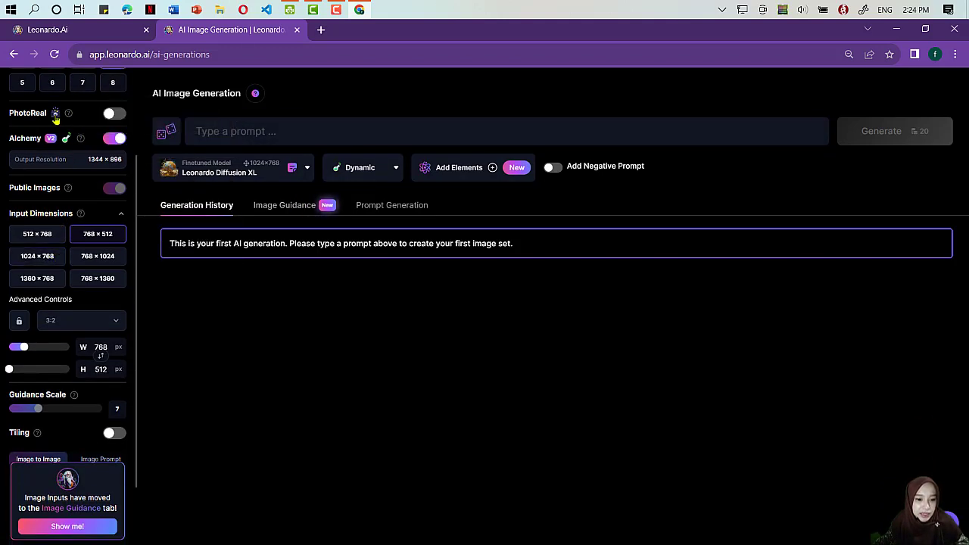
scroll(106, 228, "up", 2)
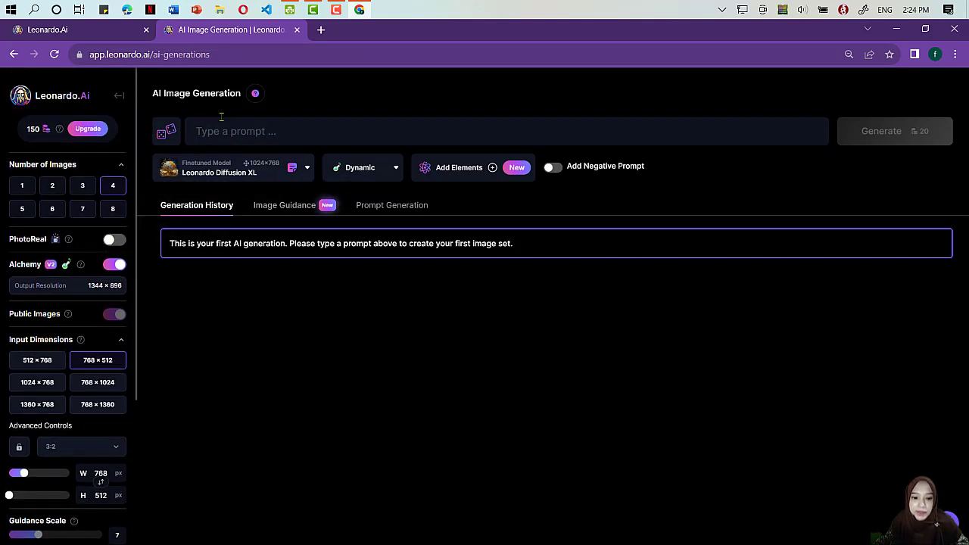
Put the cursor in the empty prompt field, and review the Input Dimensions, Advanced Controls, Guidance Scale, Tiling and image input settings.
left_click(195, 132)
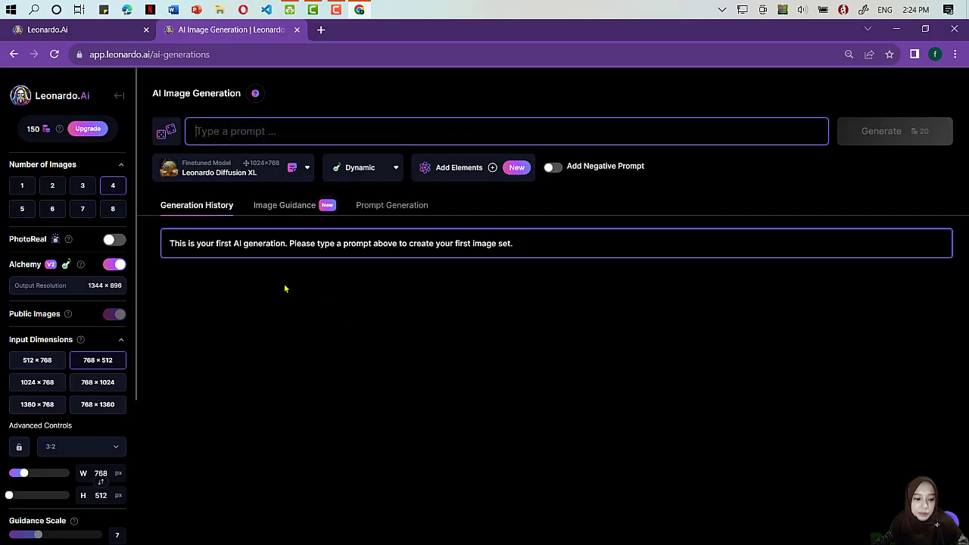
scroll(45, 333, "down", 1)
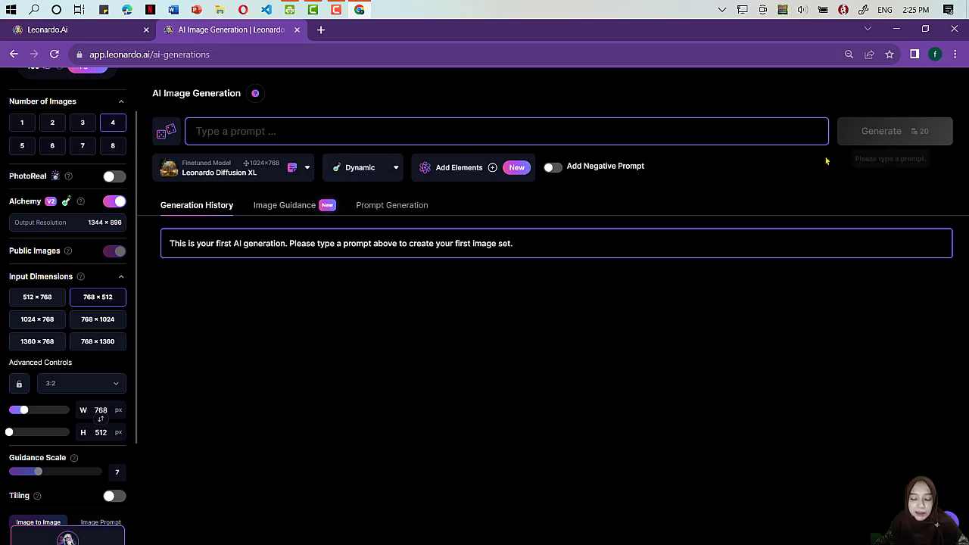
scroll(74, 218, "down", 2)
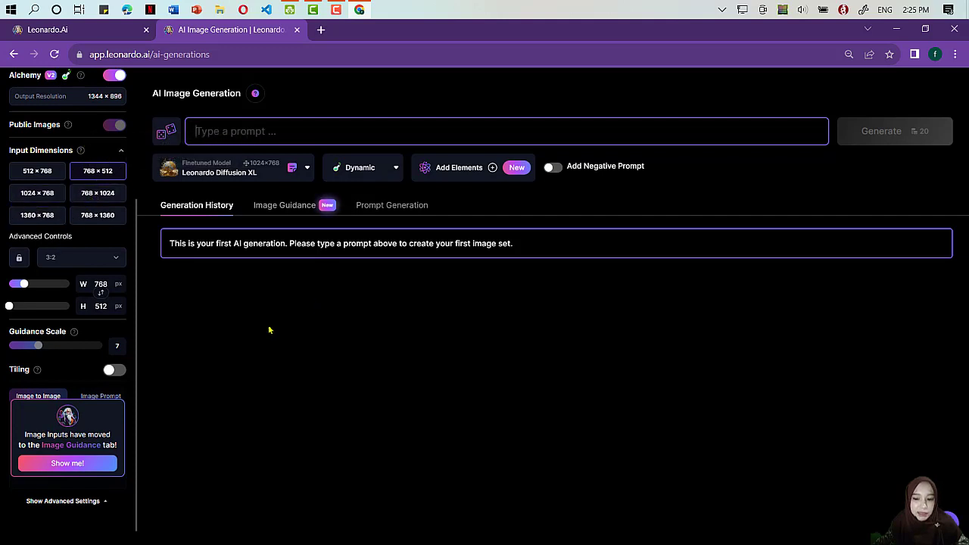
scroll(91, 346, "up", 2)
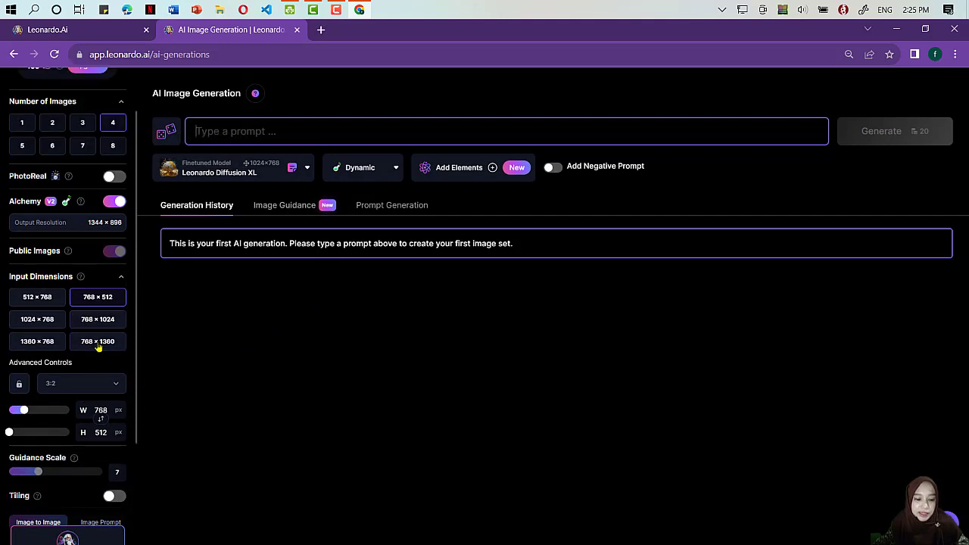
scroll(80, 344, "down", 2)
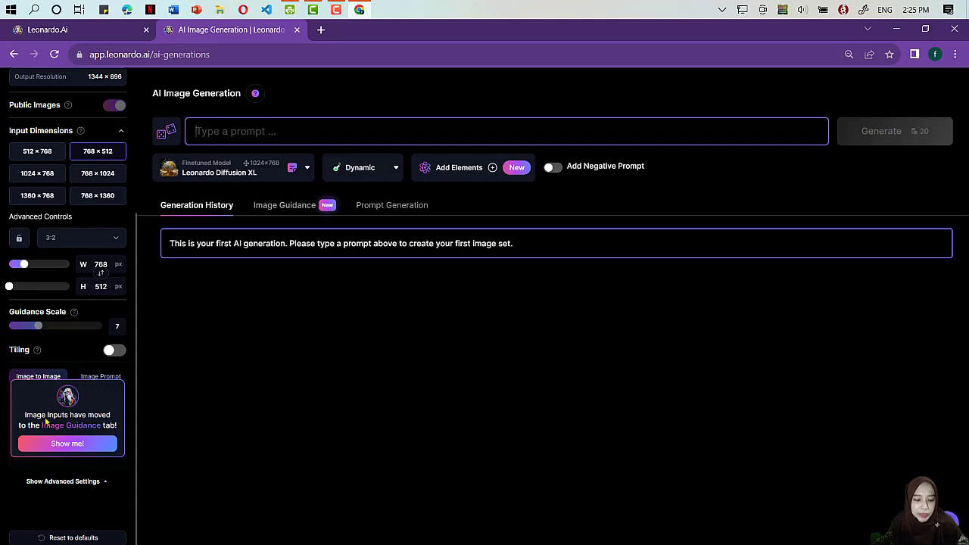
scroll(63, 258, "up", 3)
scroll(76, 257, "down", 3)
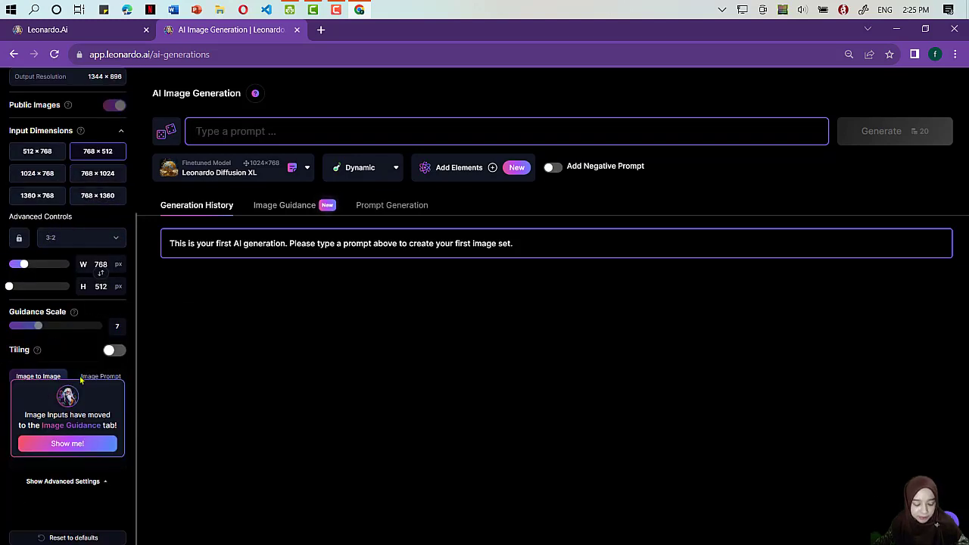
scroll(62, 305, "up", 3)
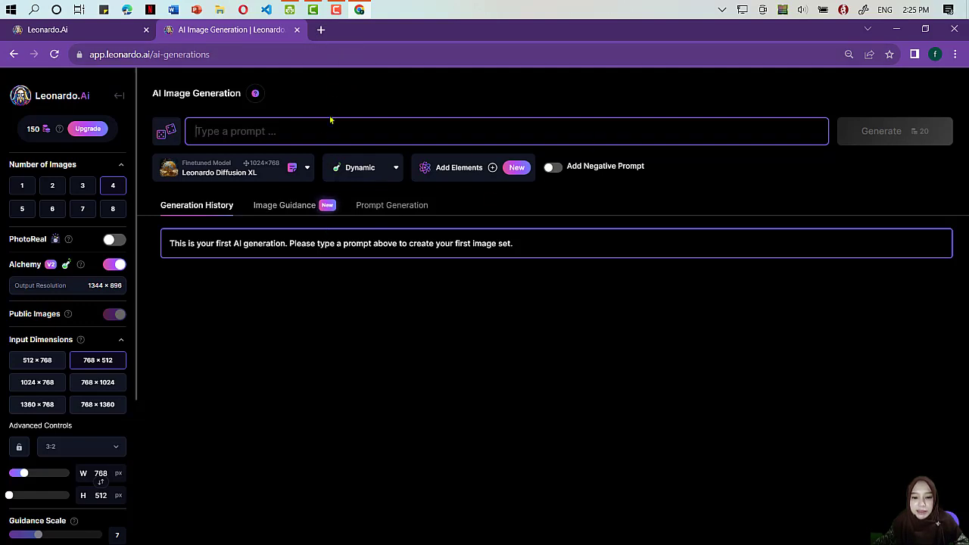
Search Google for "translate" in a new browser tab, using the corrected spelling, to bring up the English–Indonesian translator.
left_click(321, 31)
left_click(407, 262)
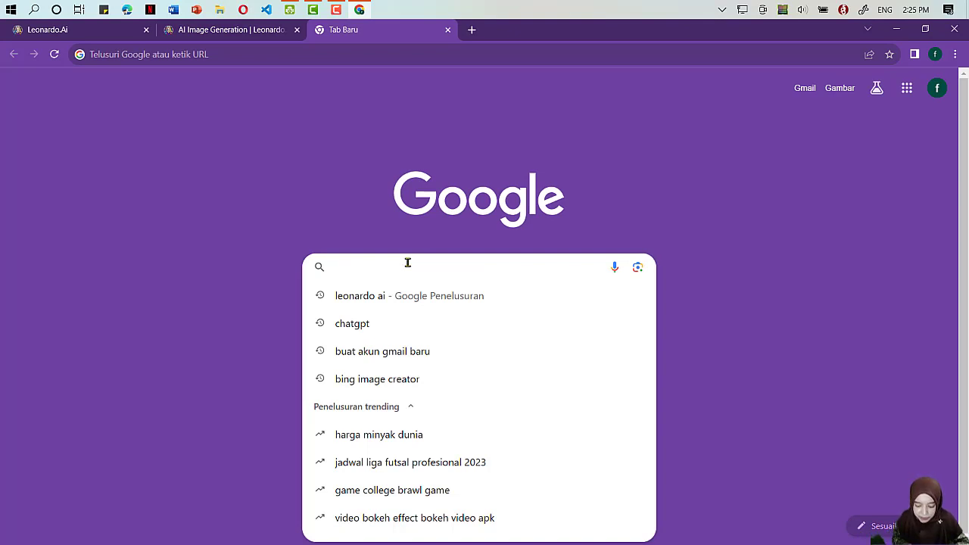
type("tran")
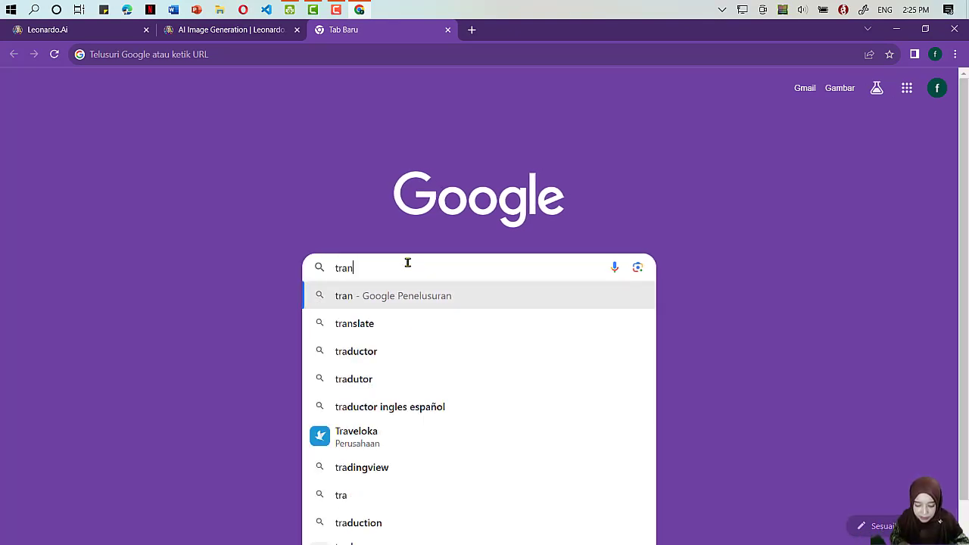
type("stale")
key("Return")
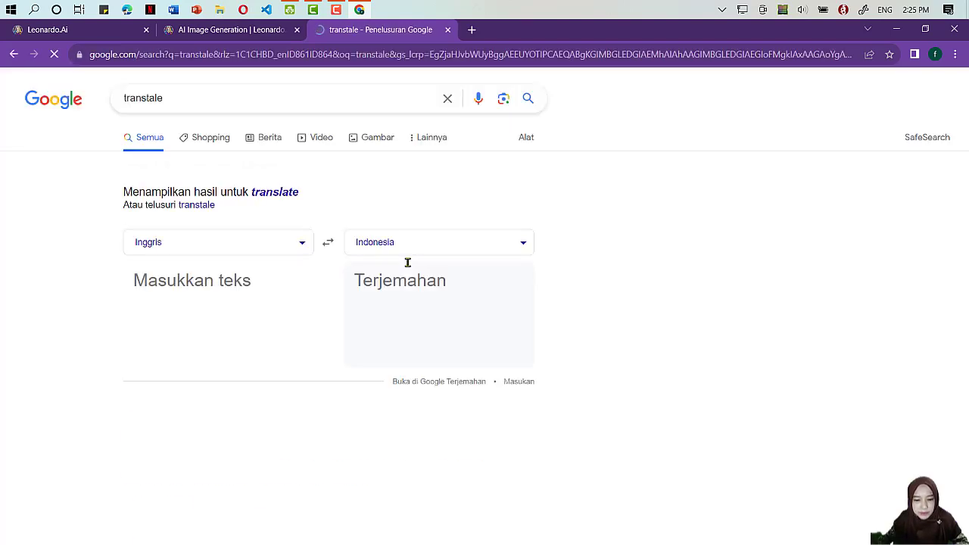
left_click(274, 193)
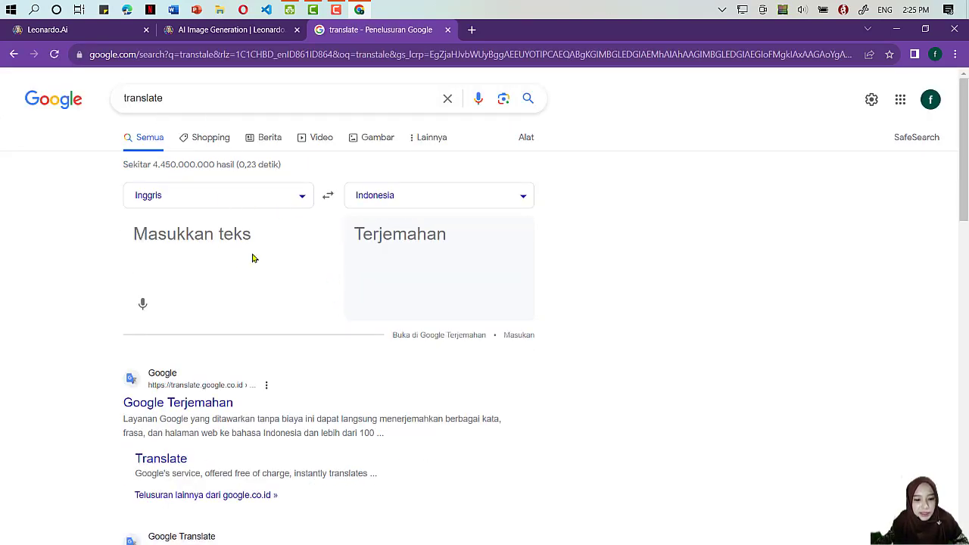
Swap the translator to Indonesian–English and enter "seorang anak laki-laki yang gendut dan lucu serta imut, sedang berlari bersama seekor angsa.".
left_click(328, 197)
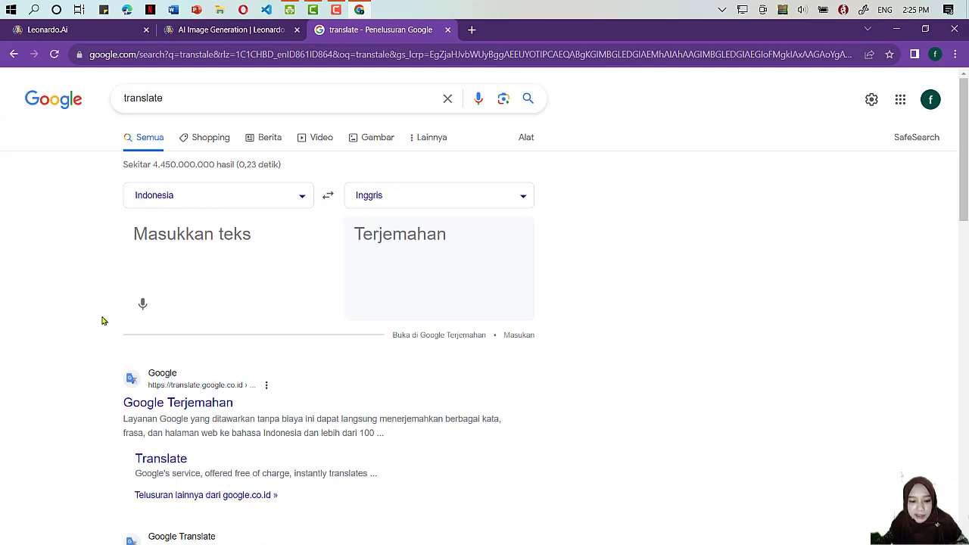
left_click(185, 231)
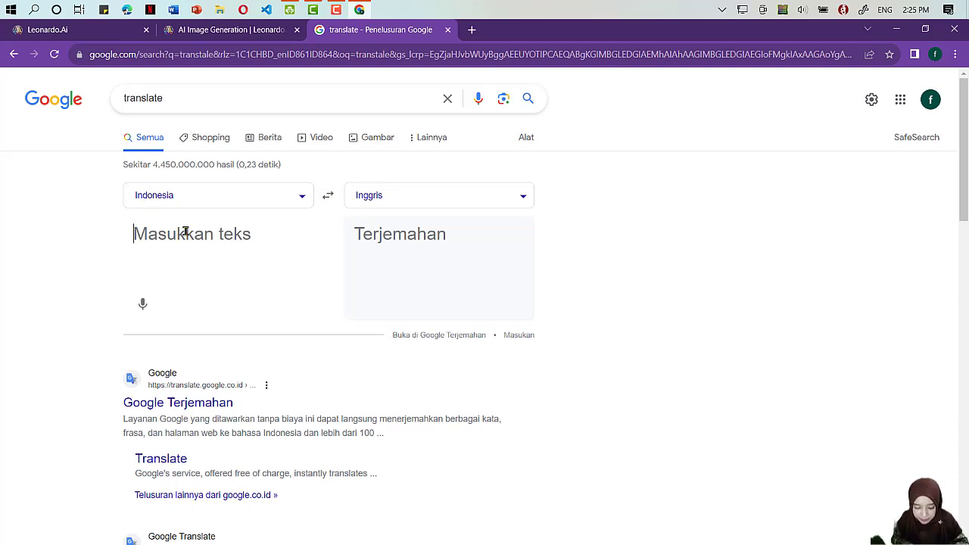
type("seorang anak")
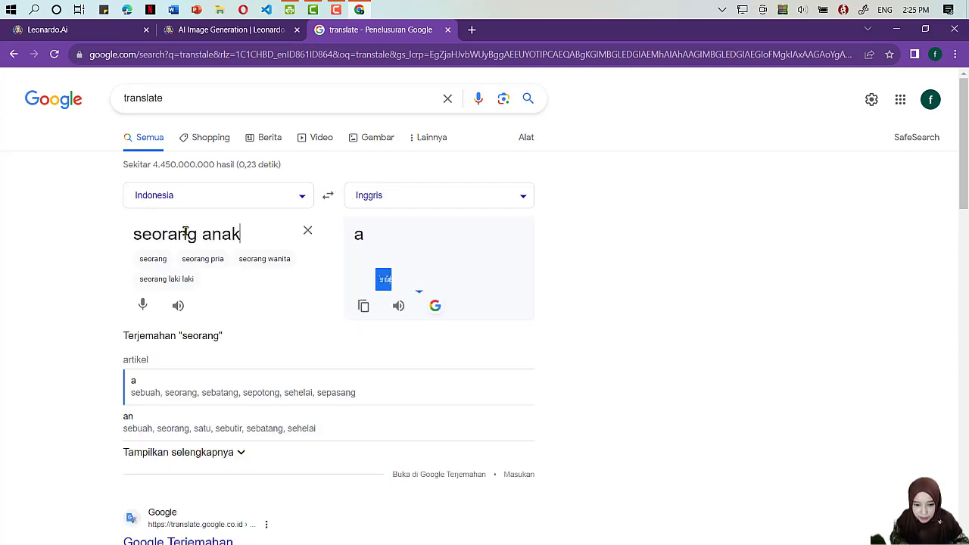
type(" laki-lak")
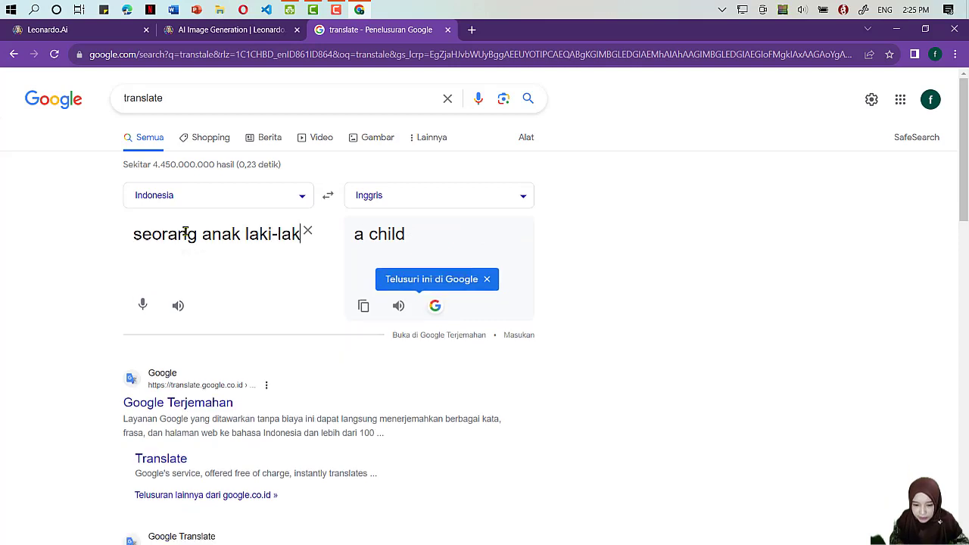
type("i")
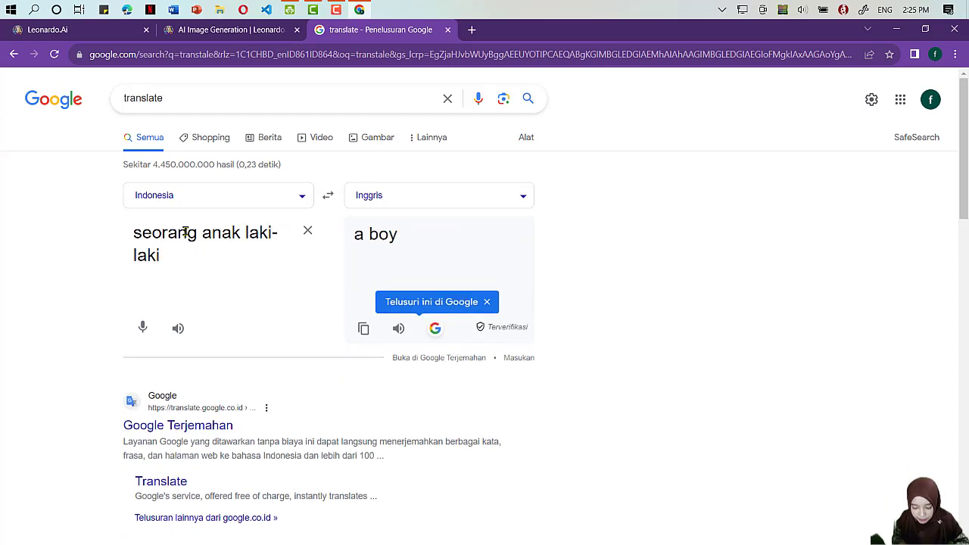
type(" yang ")
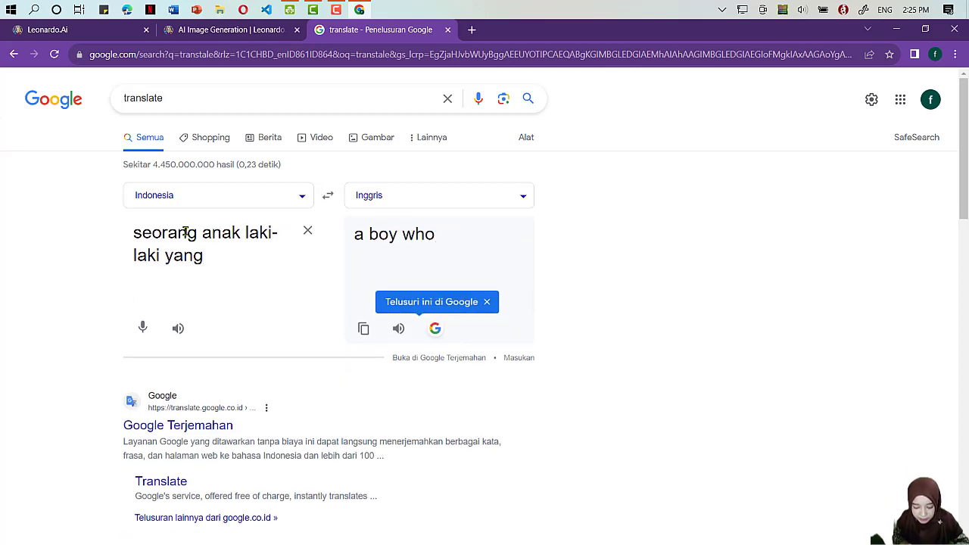
type("gendu")
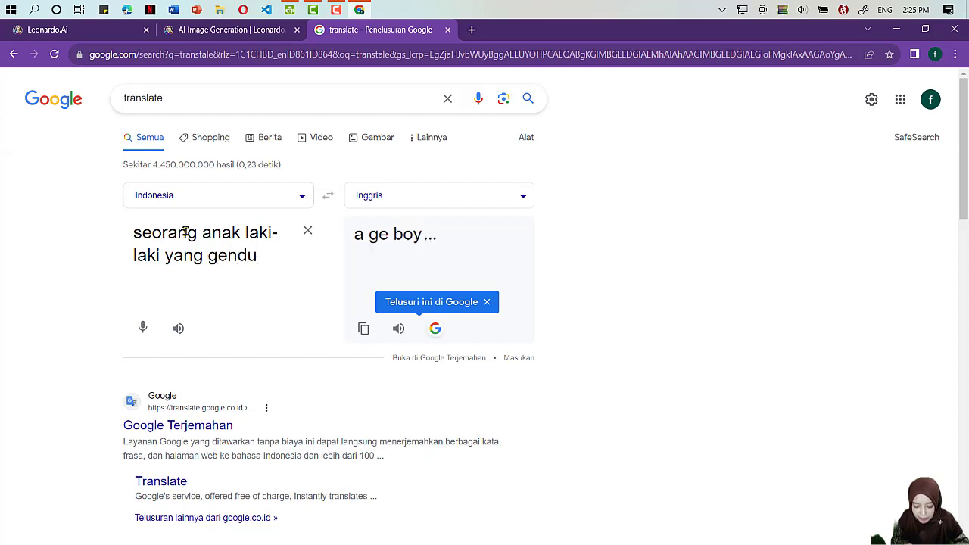
type("t dan lucu ")
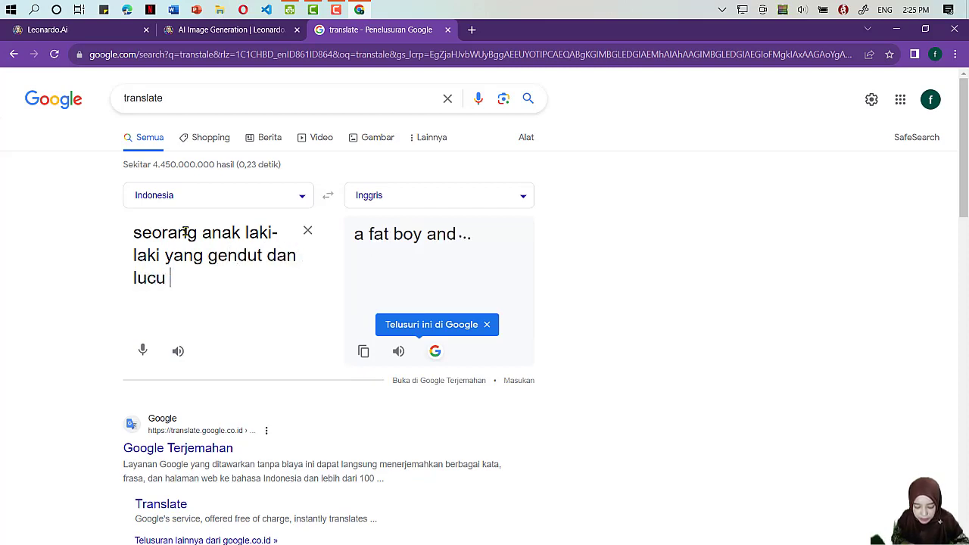
type("serta imut")
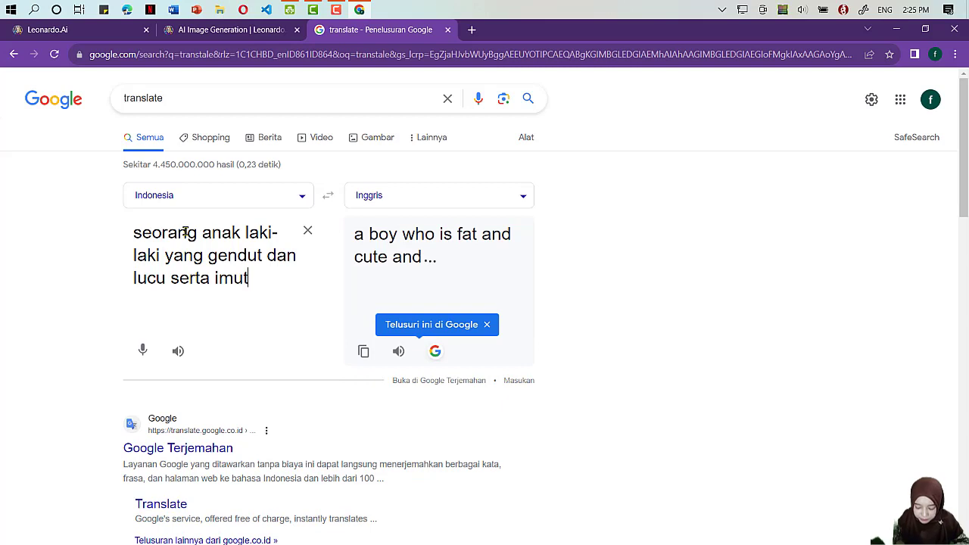
type(", sedang ")
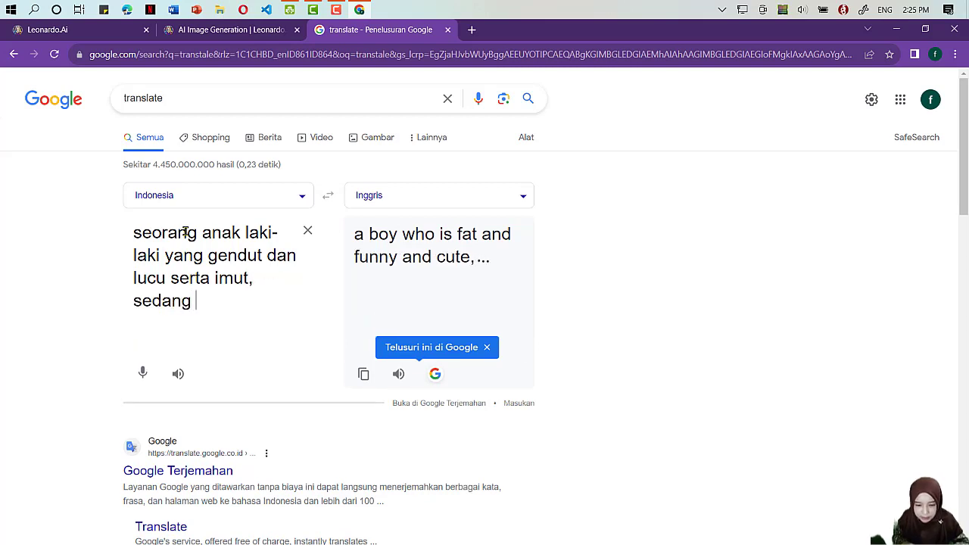
type("berlari ")
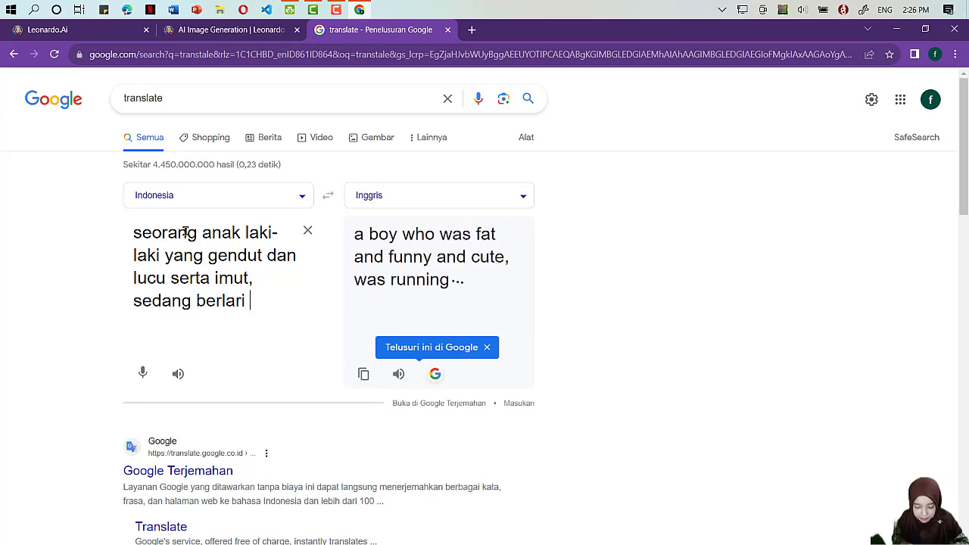
type("bersama")
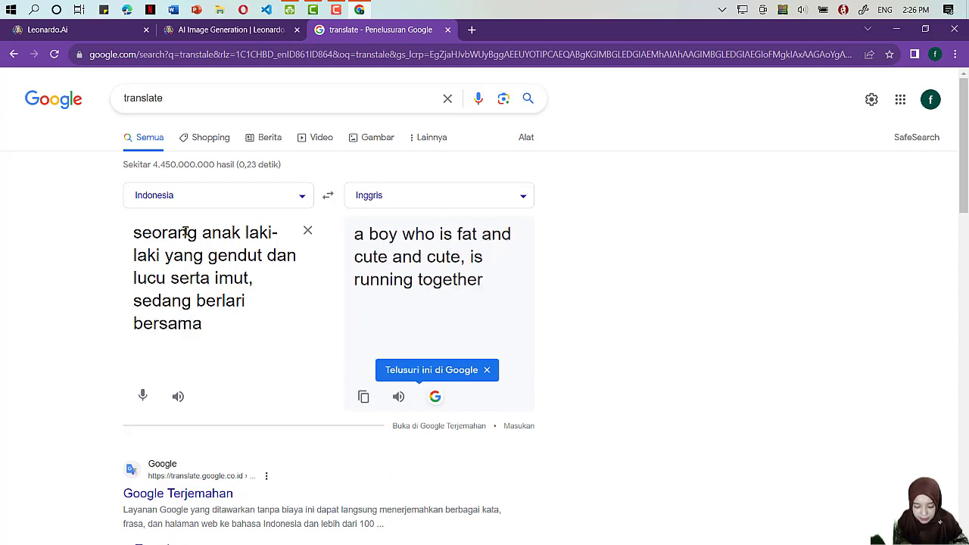
type(" seekor an")
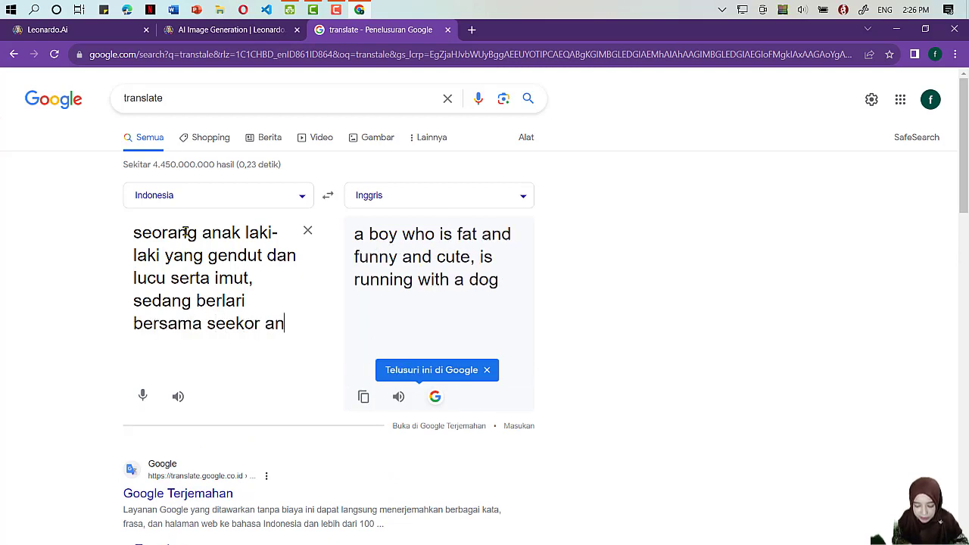
type("gsa.")
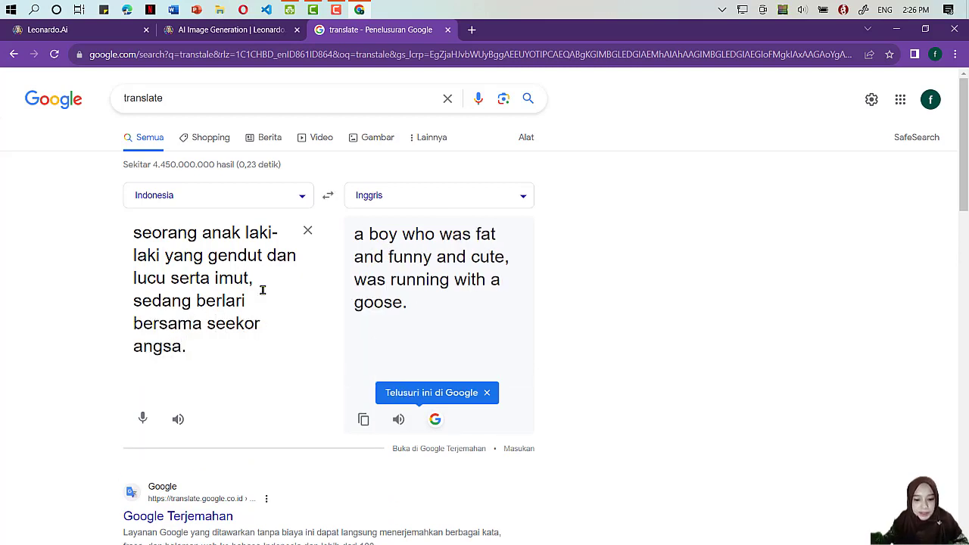
Copy the complete English translation and paste it into the prompt field of Leonardo.Ai's AI Image Generation page.
left_click_drag(417, 309, 353, 235)
key("ctrl+c")
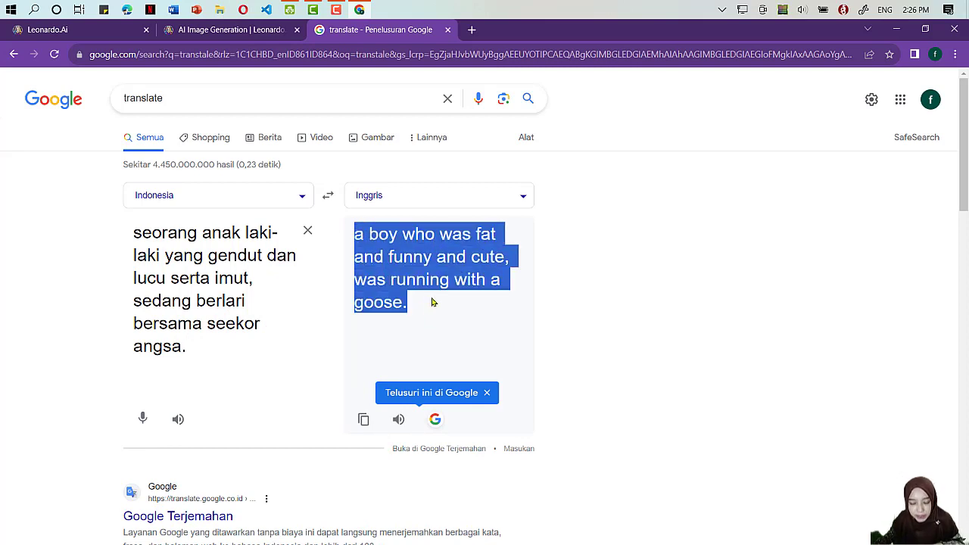
left_click(236, 31)
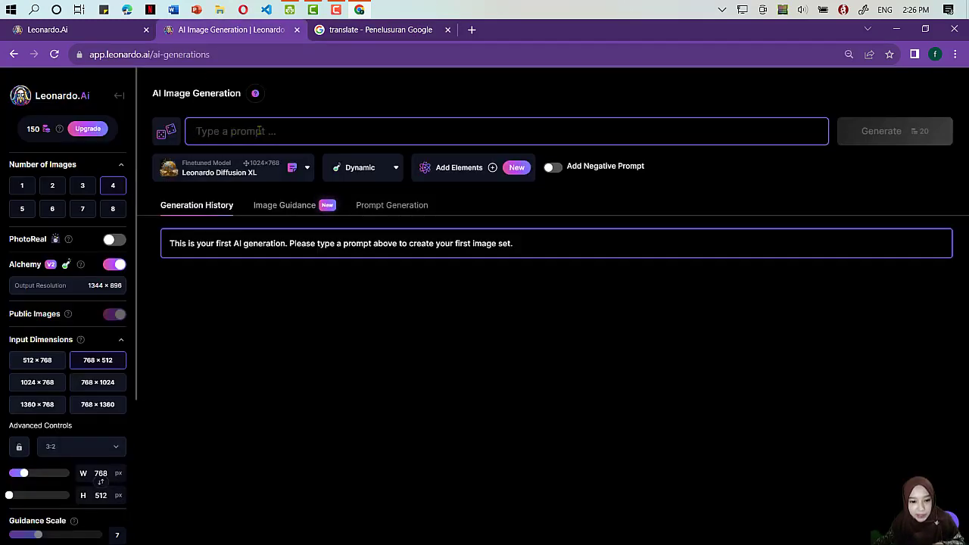
key("ctrl+v")
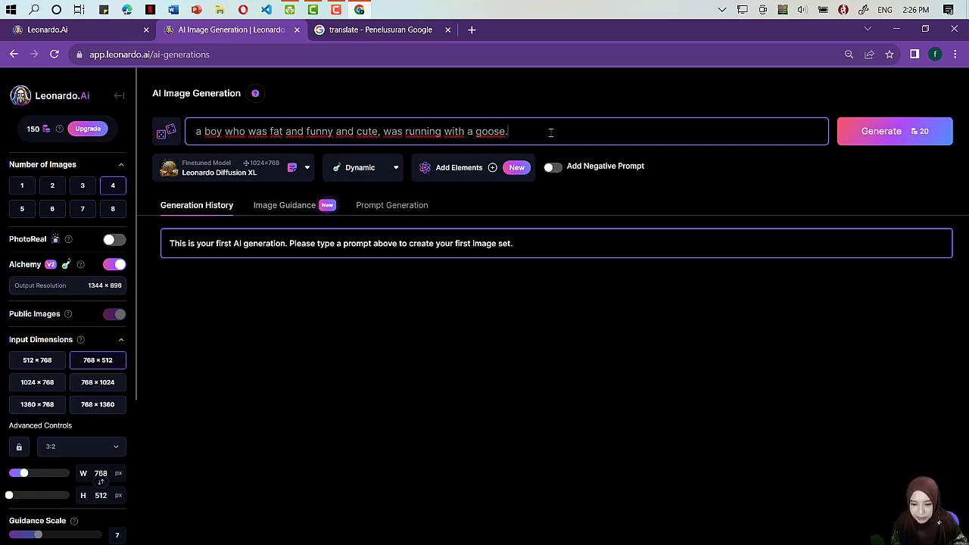
Append "3d animation" to the end of the prompt and choose 3D Animation Style as the finetuned model.
type("s")
key("BackSpace")
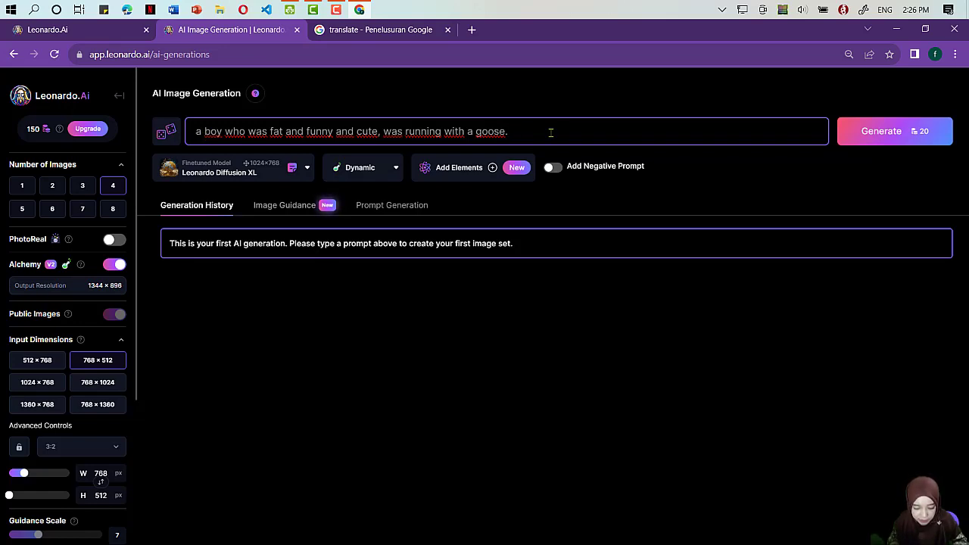
type("3d animation")
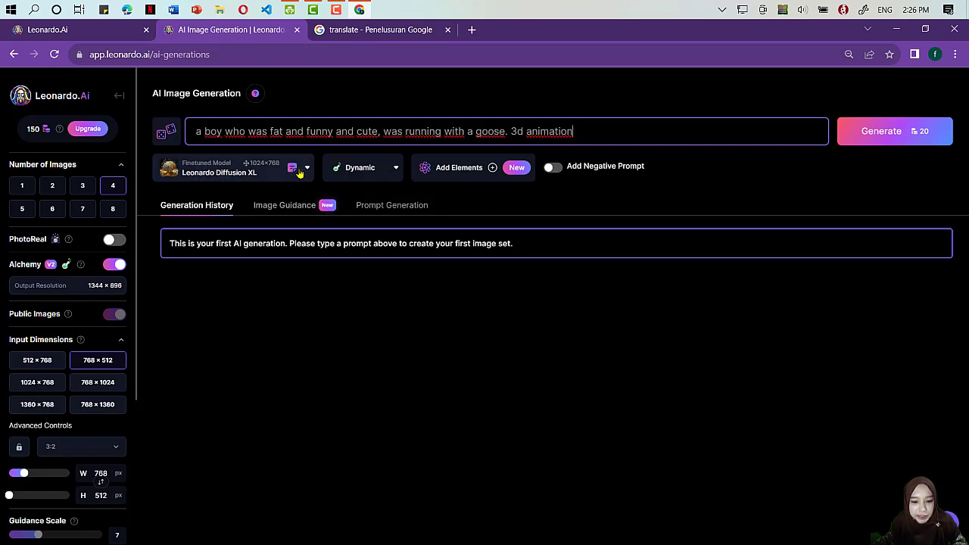
left_click(294, 172)
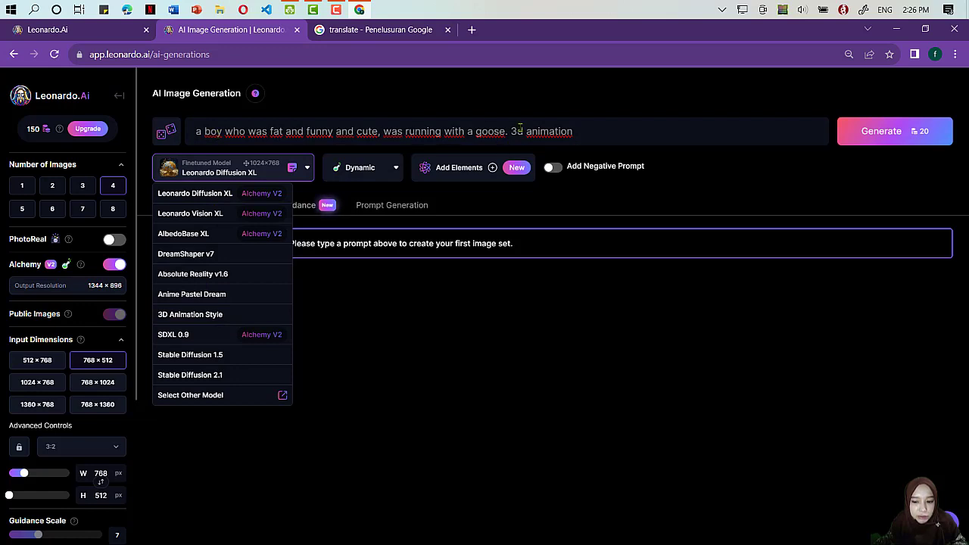
left_click(240, 315)
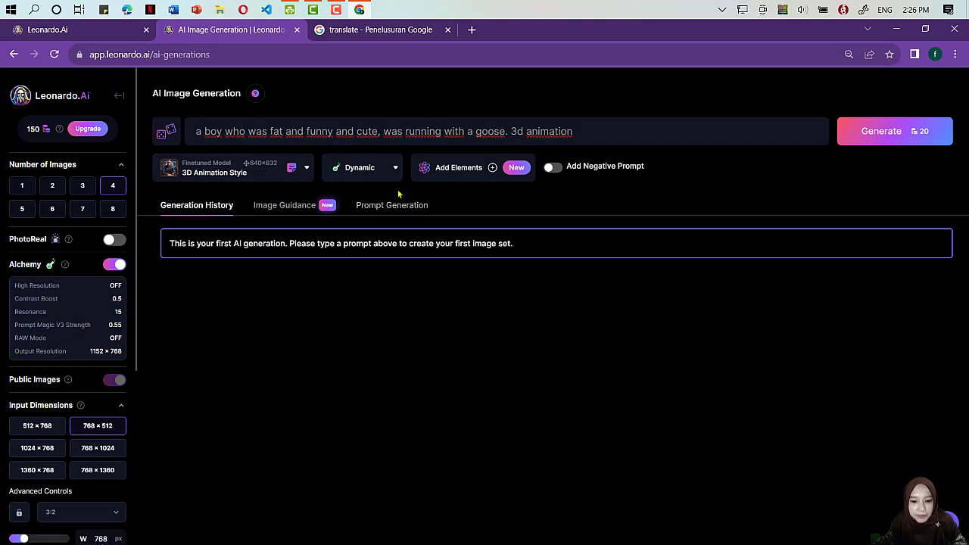
Insert "he has a brown hair" after "cute," in the prompt, without a full stop behind it.
left_click(284, 131)
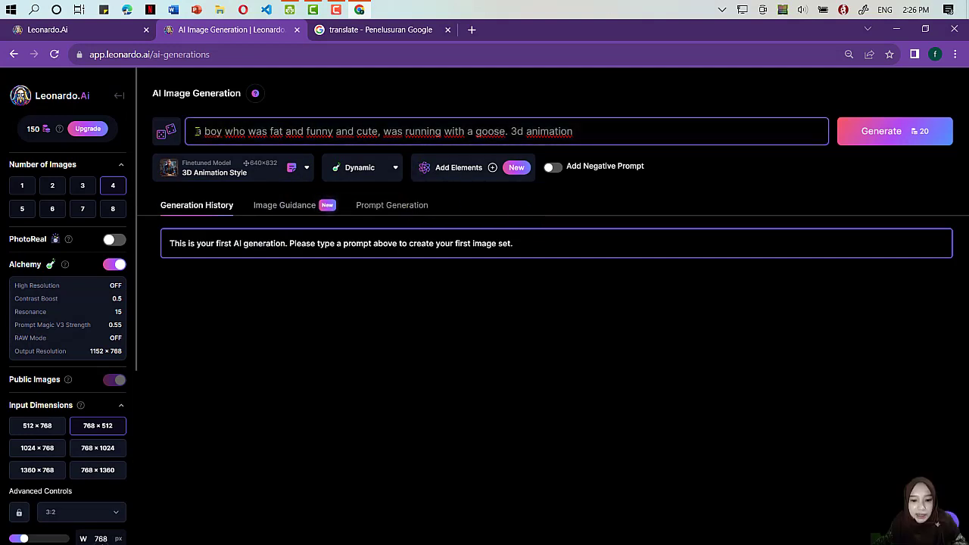
left_click_drag(196, 132, 380, 132)
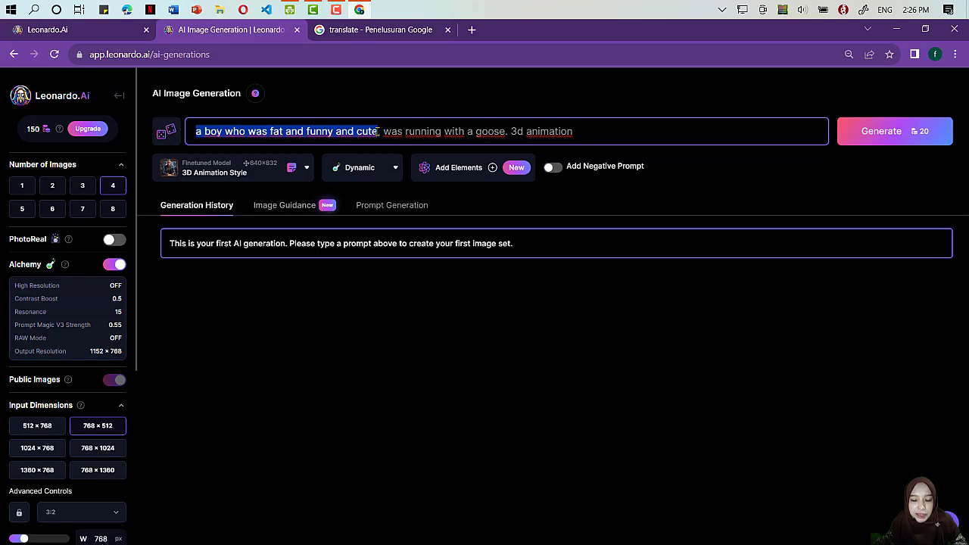
left_click(335, 131)
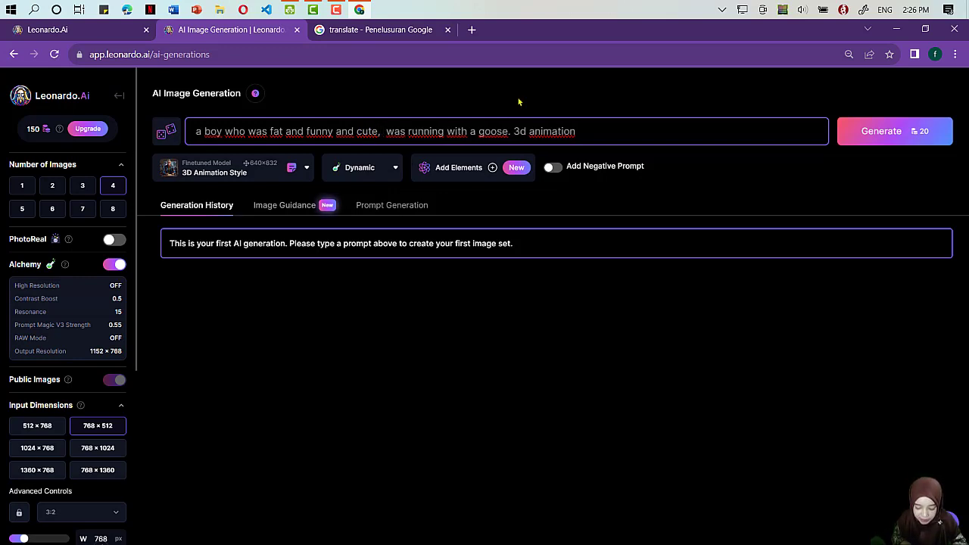
type("e has a brown")
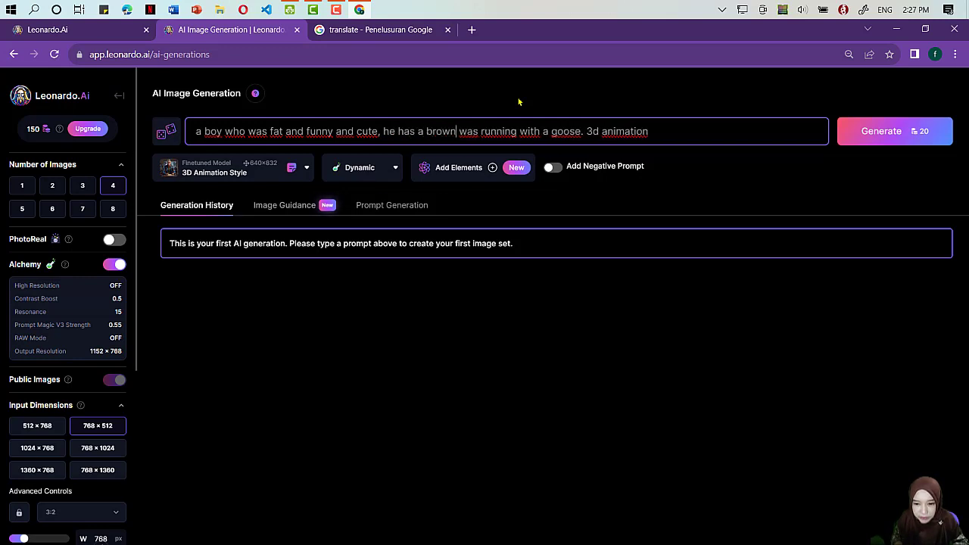
type(" hair ")
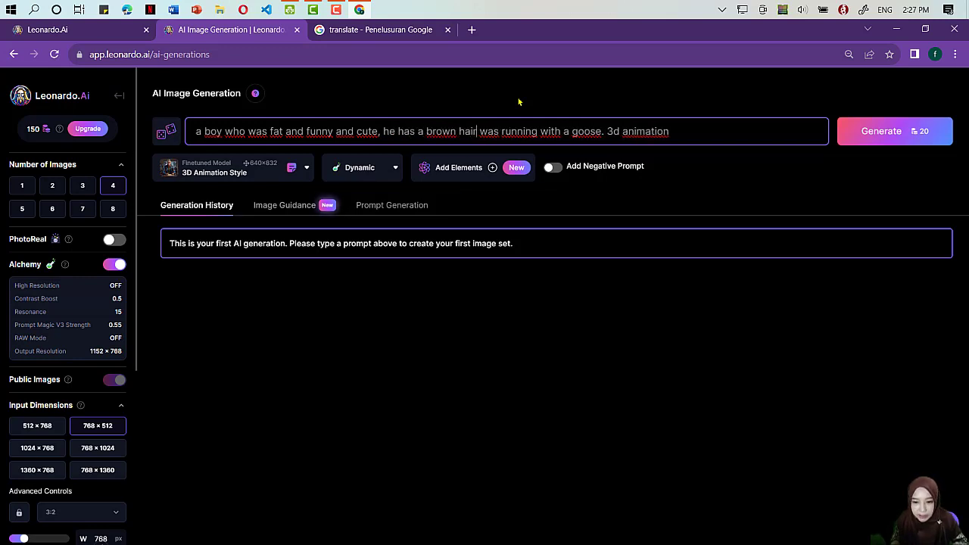
type(".")
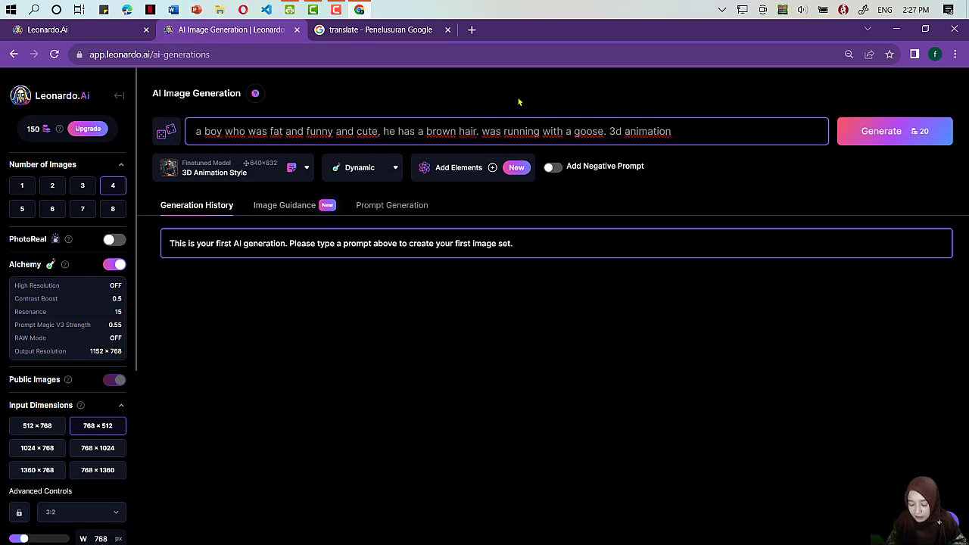
key("BackSpace")
left_click(699, 133)
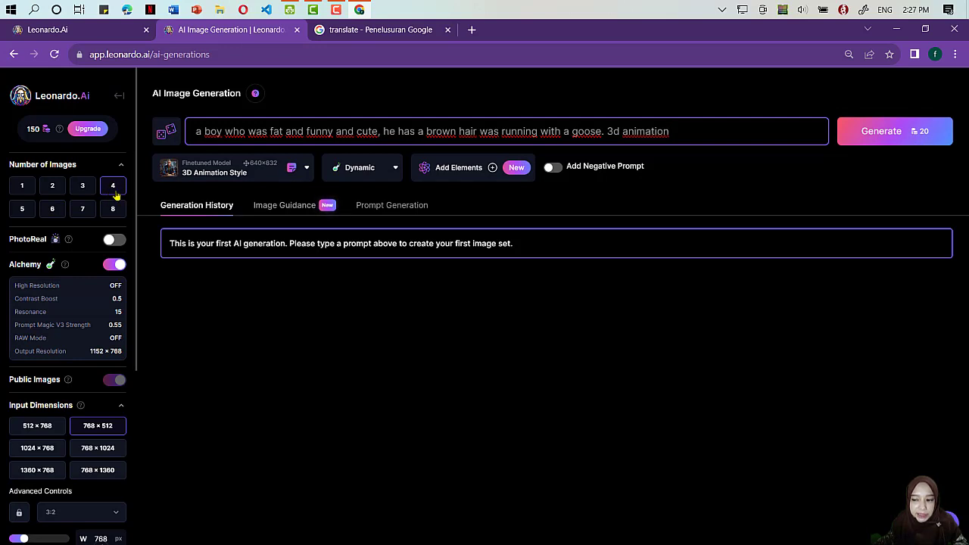
Set the number of images to 2 and generate the images from the prompt.
left_click(52, 187)
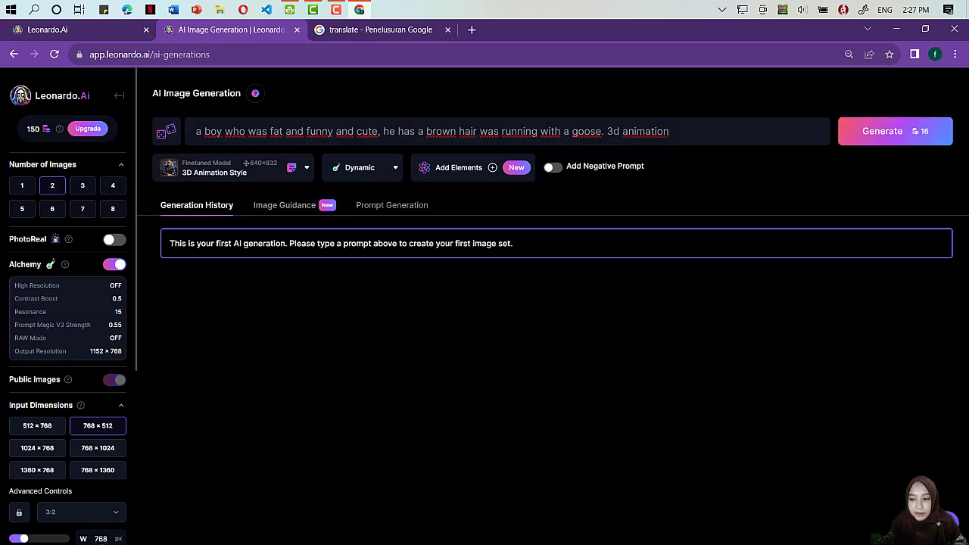
left_click(900, 136)
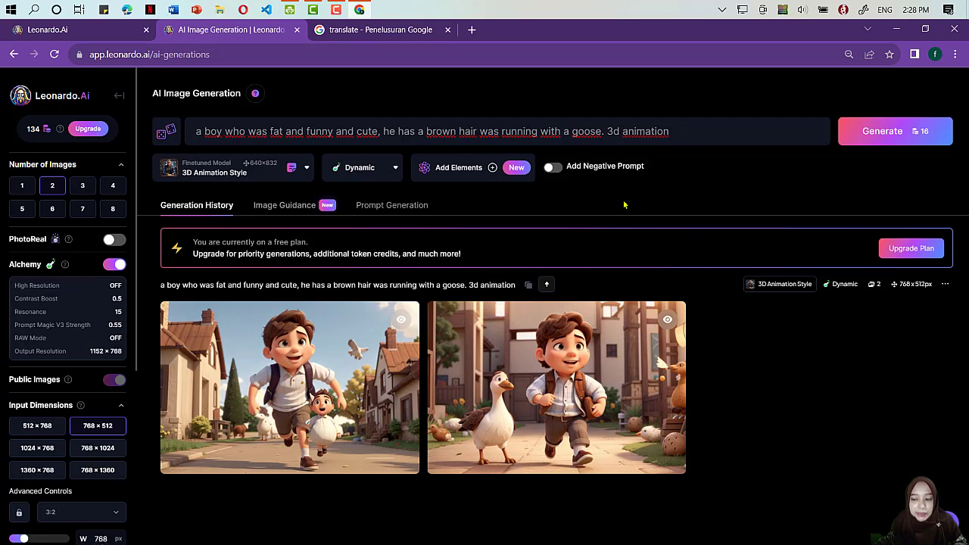
Switch the finetuned model to DreamShaper v7, generate from the same prompt again, and compare the new images with the earlier ones.
left_click(258, 131)
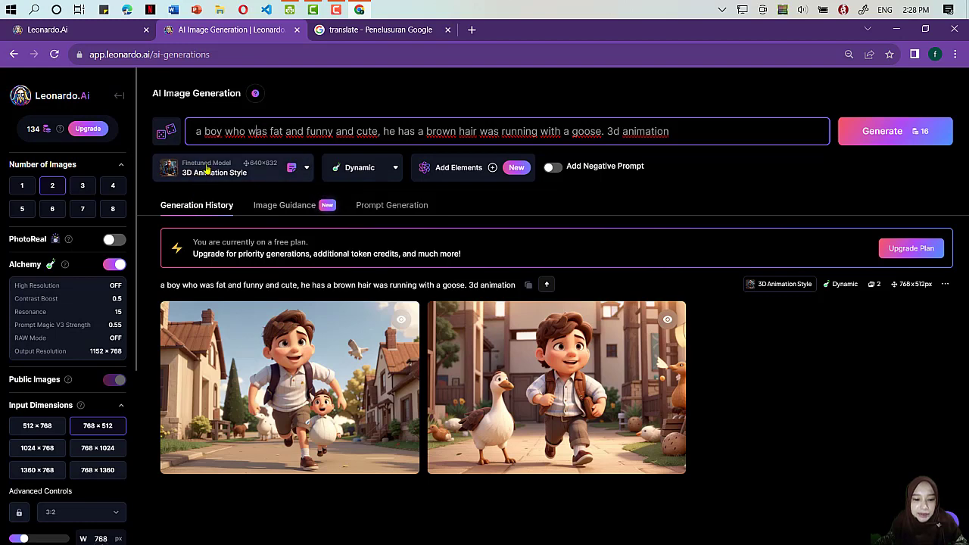
left_click(304, 168)
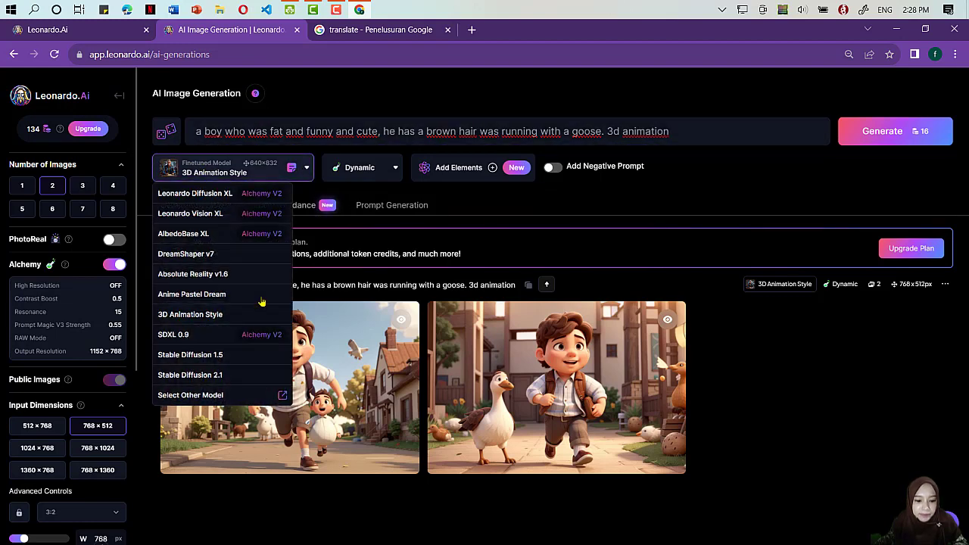
left_click(222, 255)
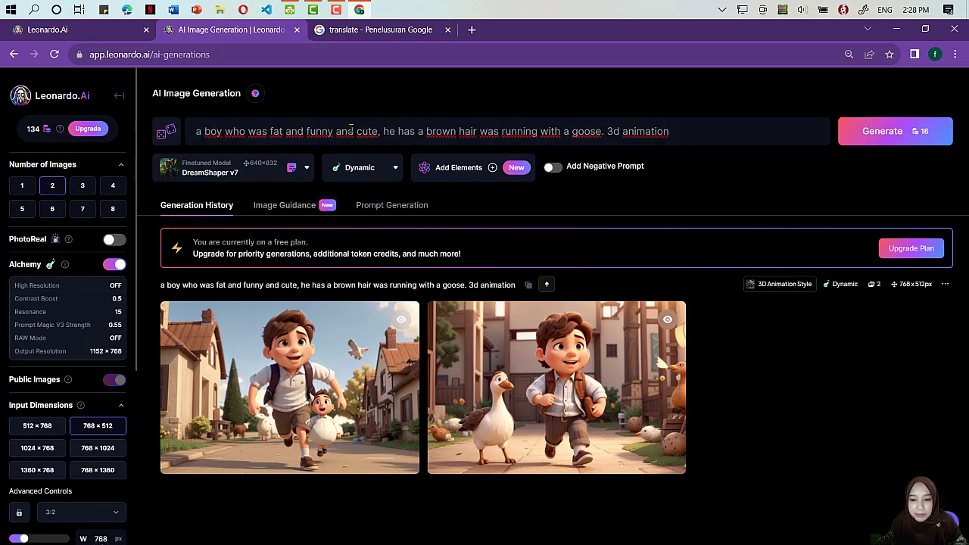
left_click(882, 132)
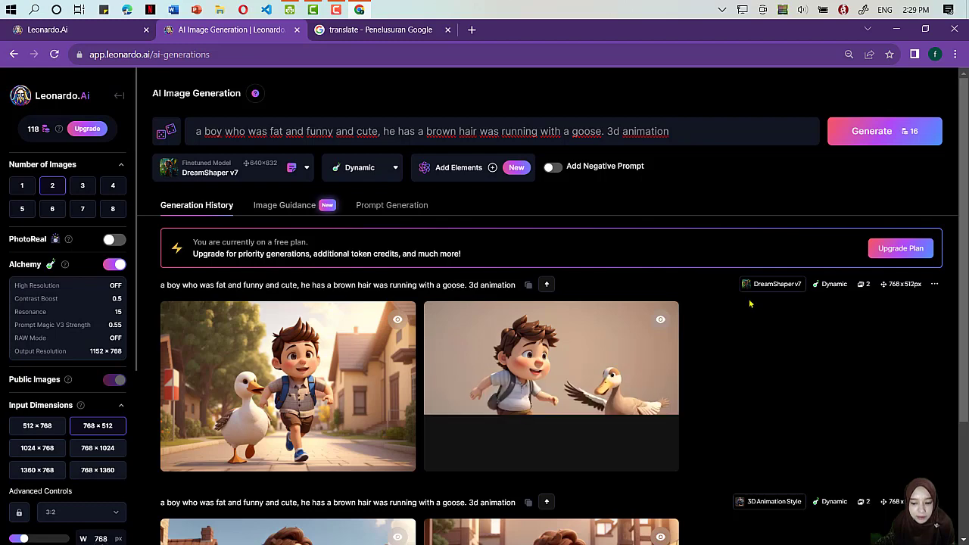
scroll(748, 303, "down", 2)
scroll(748, 304, "up", 2)
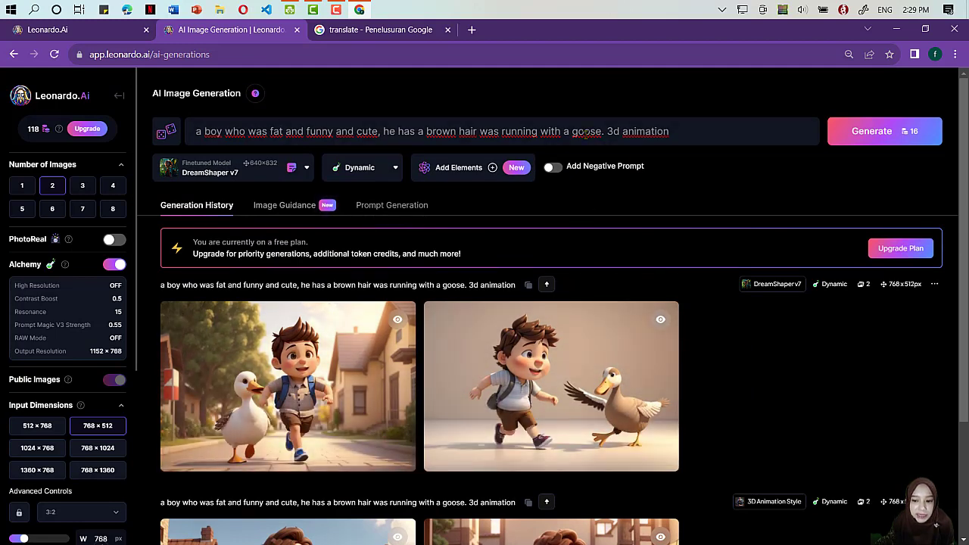
Remove "3d animation" from the end of the prompt, generate the images again, and compare them with the earlier ones.
left_click_drag(609, 131, 706, 131)
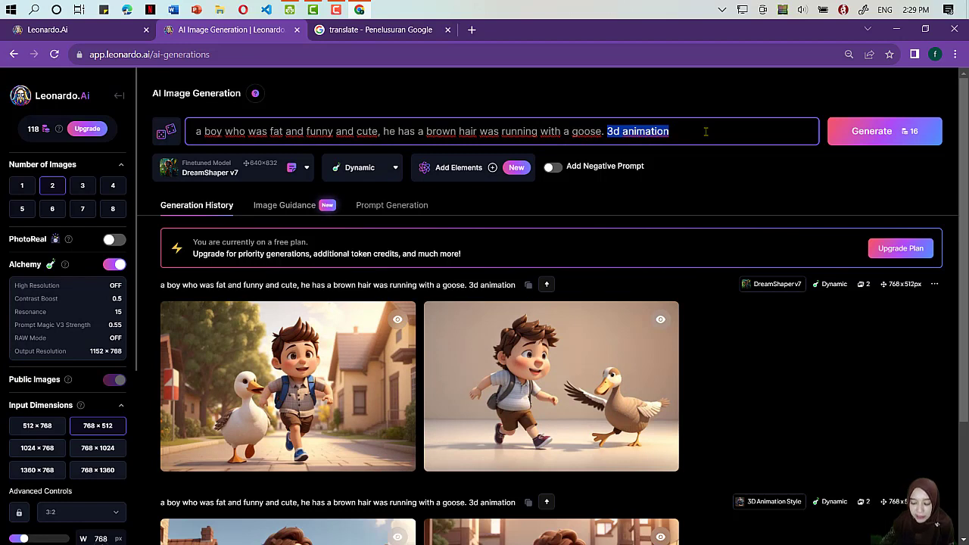
key("BackSpace")
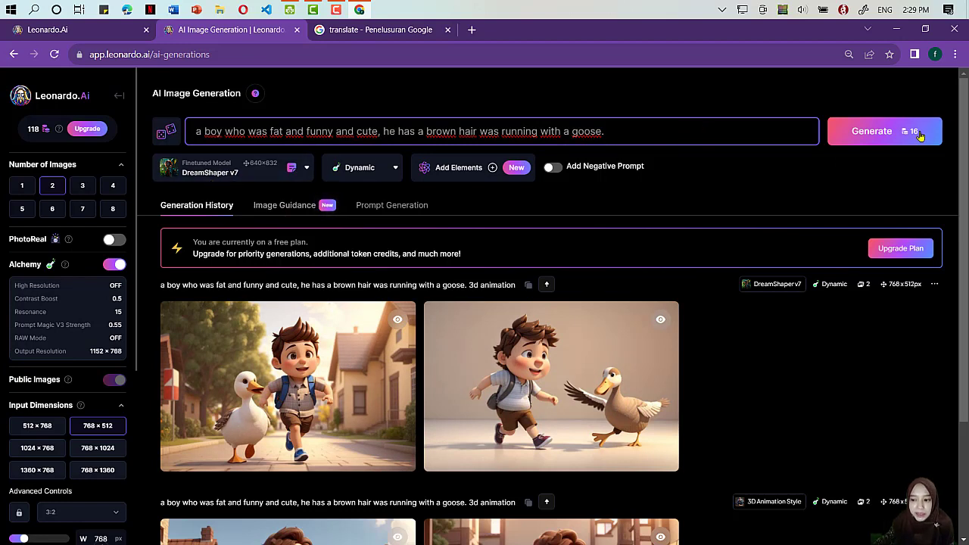
left_click(879, 132)
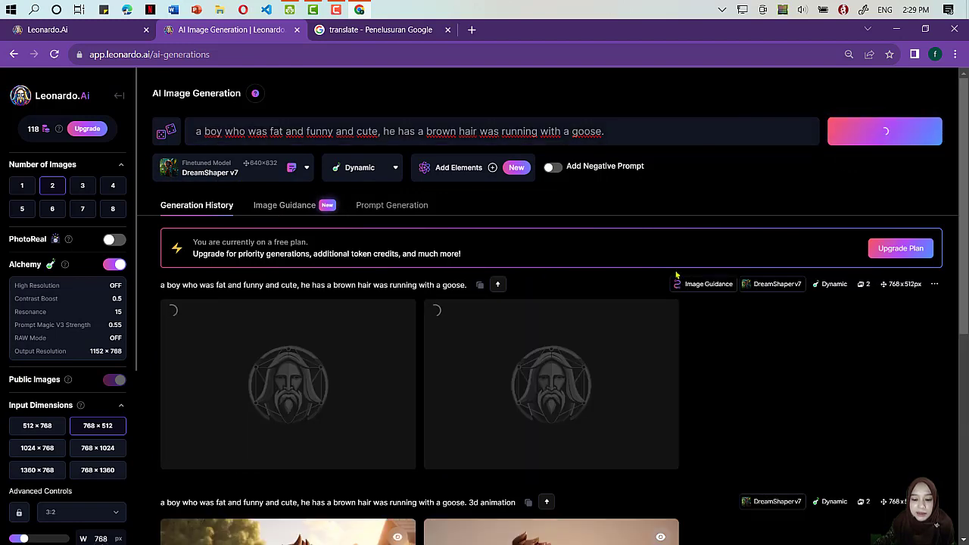
scroll(735, 295, "down", 3)
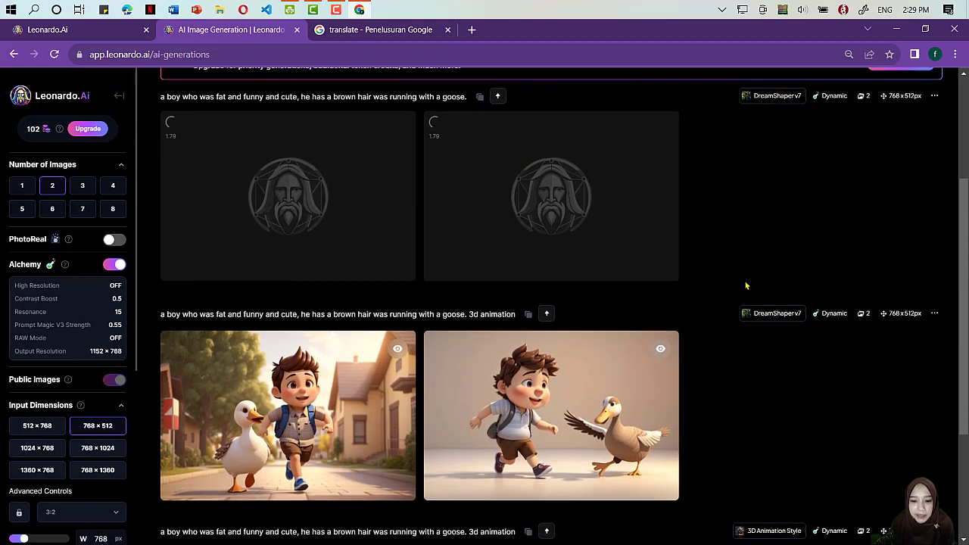
scroll(747, 284, "up", 3)
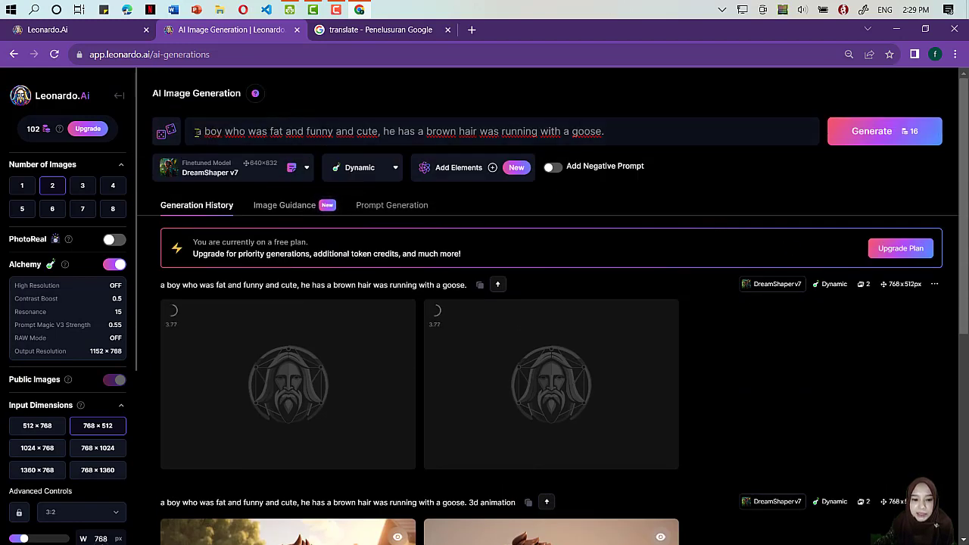
left_click_drag(197, 131, 669, 123)
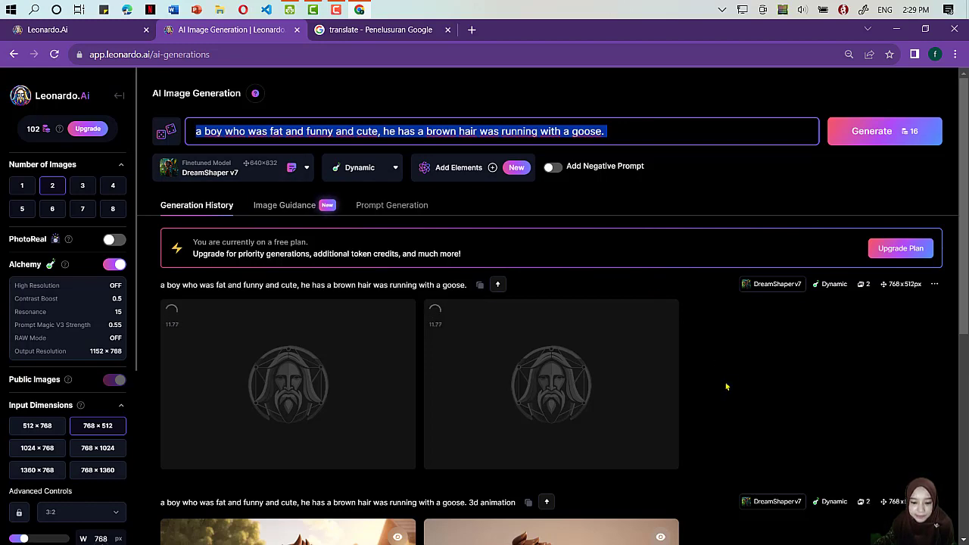
scroll(726, 385, "down", 5)
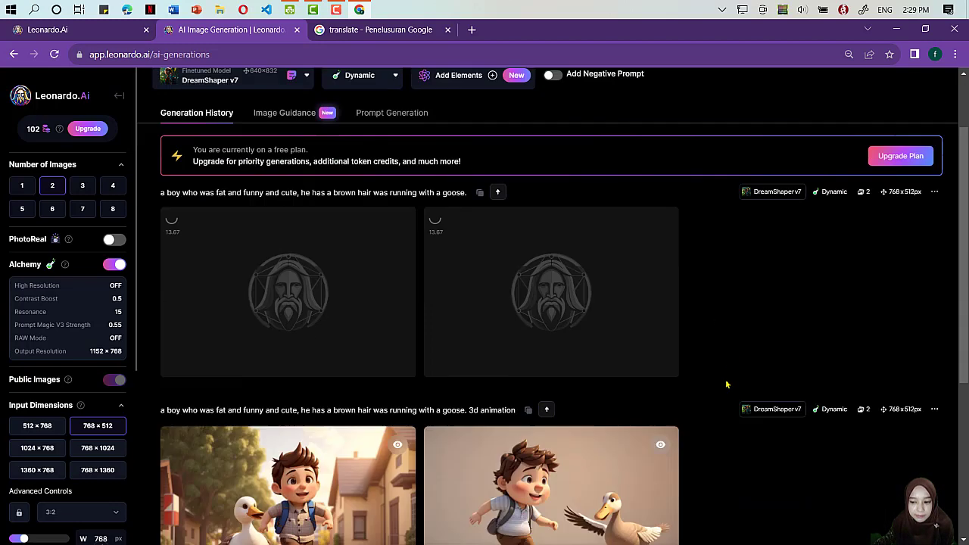
scroll(726, 385, "up", 3)
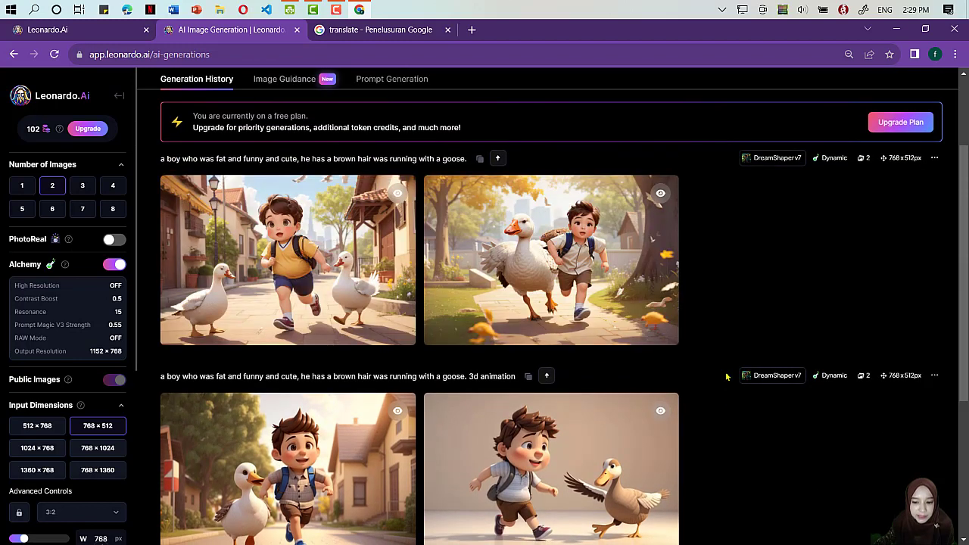
scroll(726, 376, "down", 2)
mouse_move(623, 218)
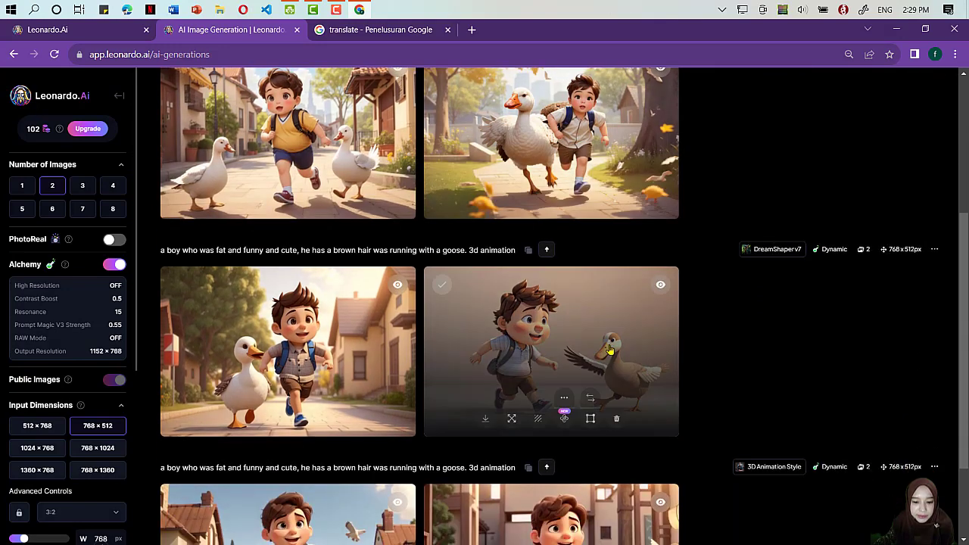
scroll(673, 303, "up", 3)
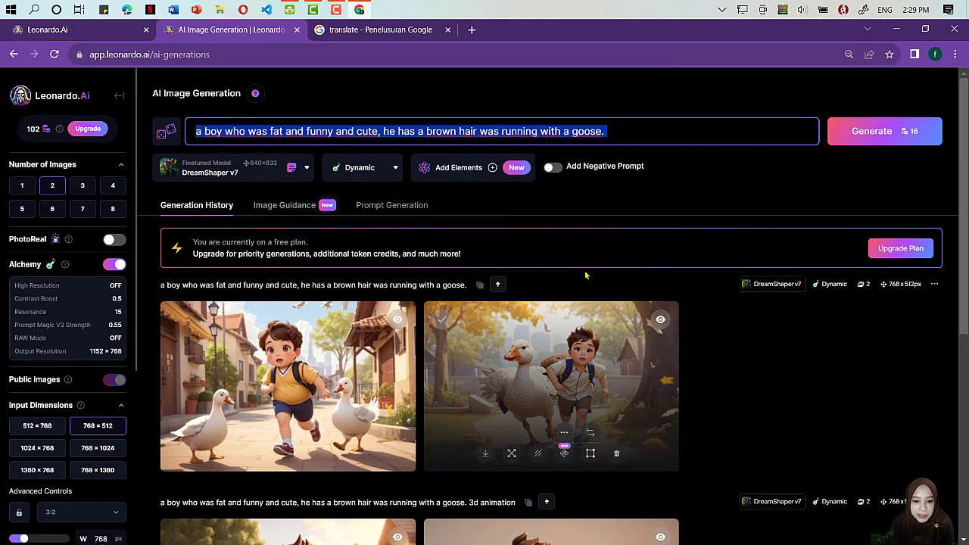
Switch the finetuned model to Absolute Reality v1.6, generate from the same prompt, and compare the new images with the DreamShaper v7 ones.
left_click(300, 167)
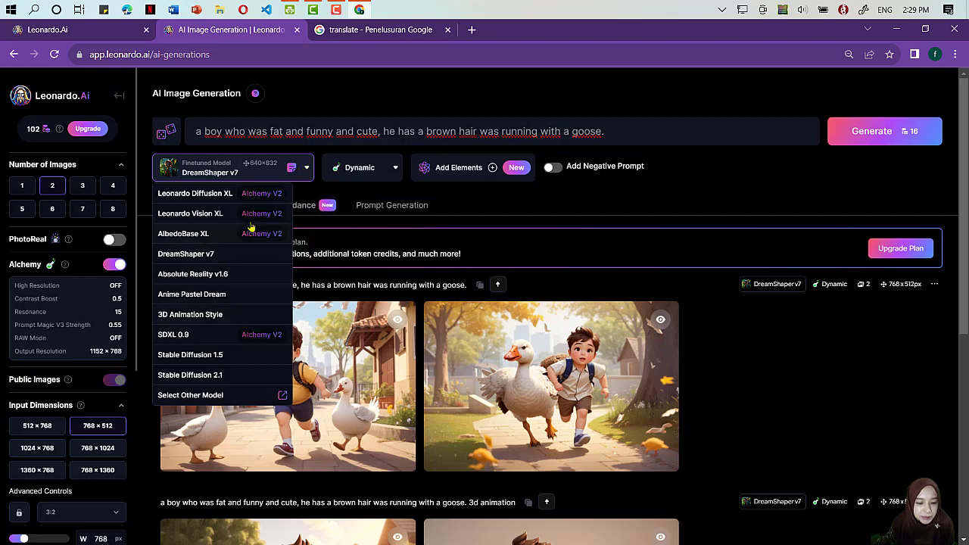
left_click(246, 276)
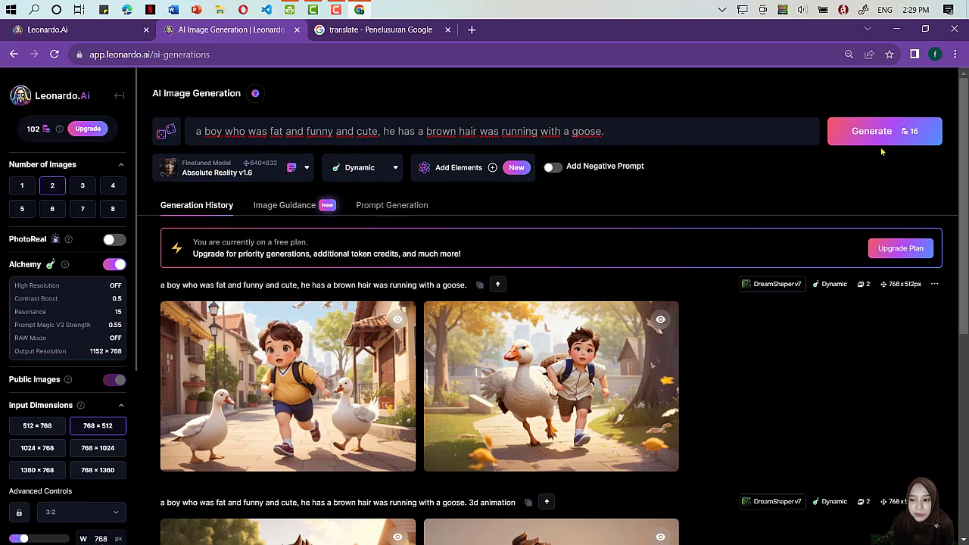
left_click(864, 133)
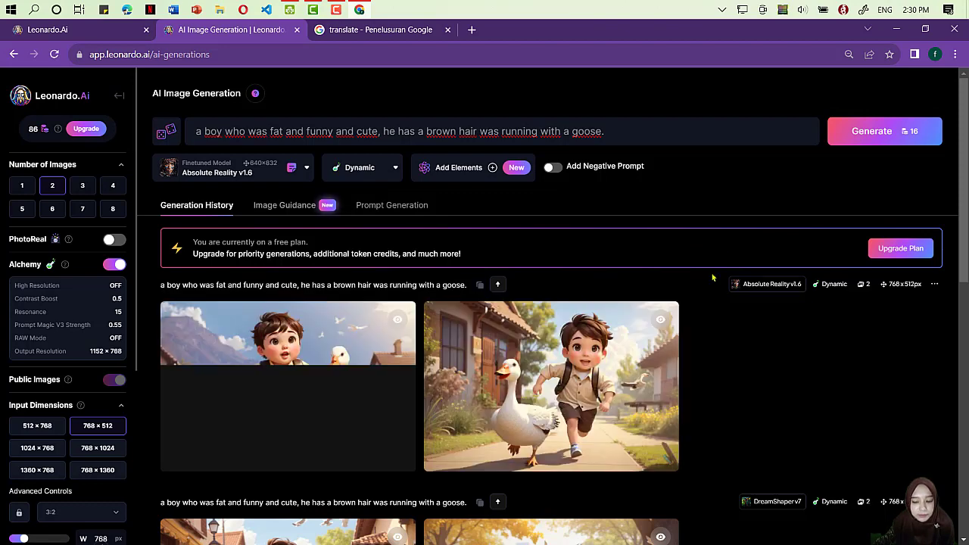
scroll(714, 277, "down", 1)
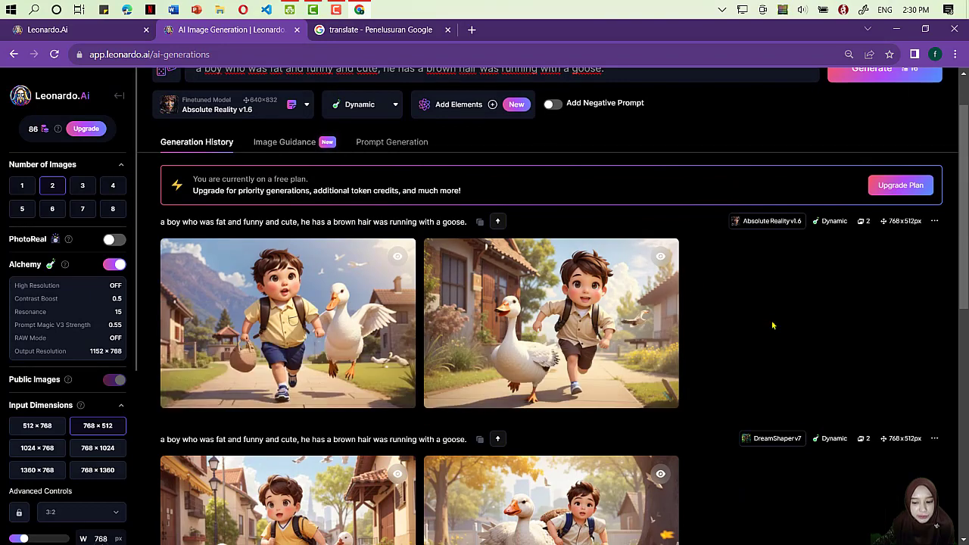
scroll(769, 317, "up", 1)
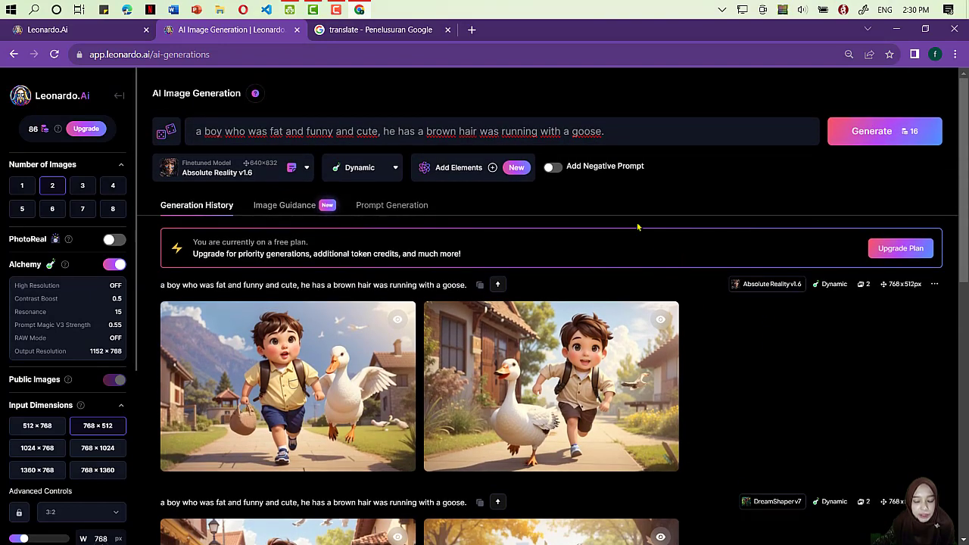
scroll(470, 234, "down", 4)
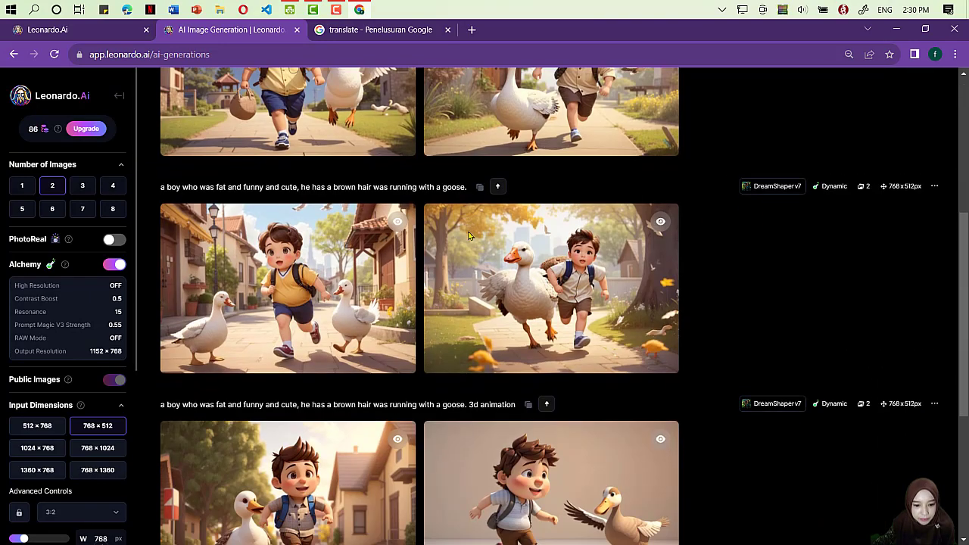
scroll(424, 269, "up", 4)
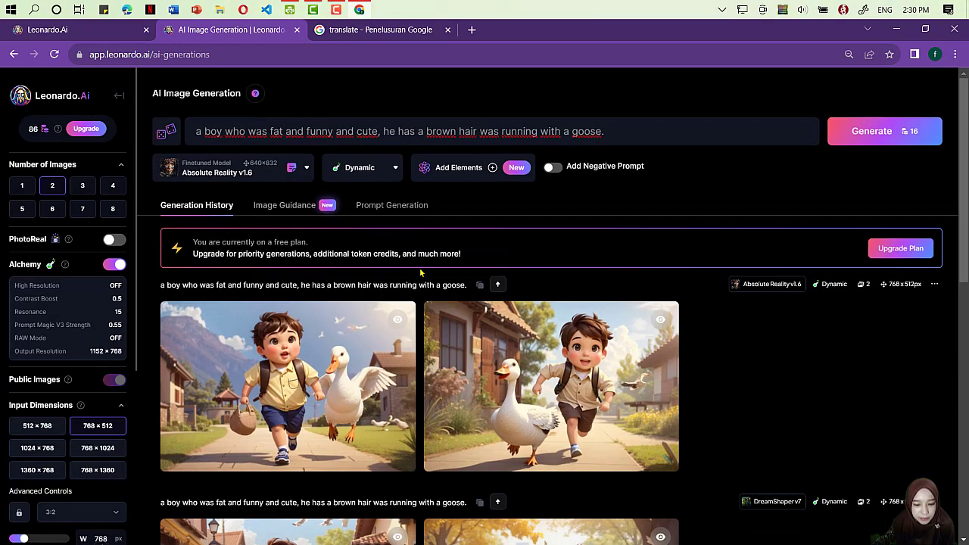
Start adding Elements and go through the introduction pages until the element library opens.
left_click(291, 166)
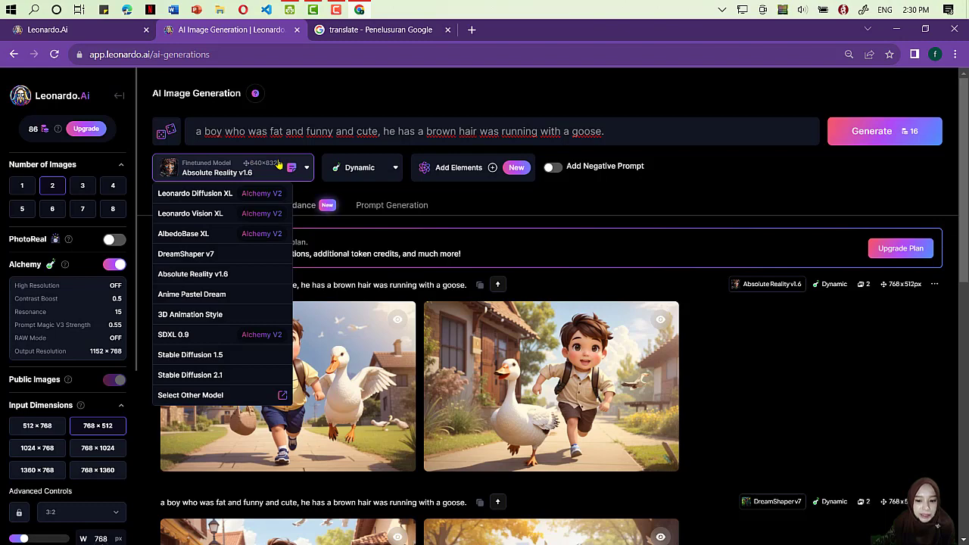
left_click(286, 164)
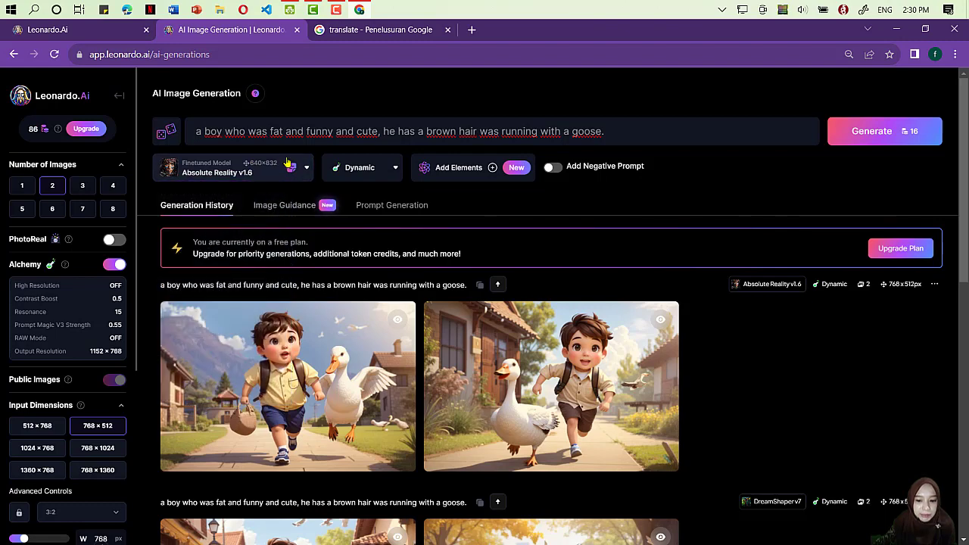
left_click(489, 167)
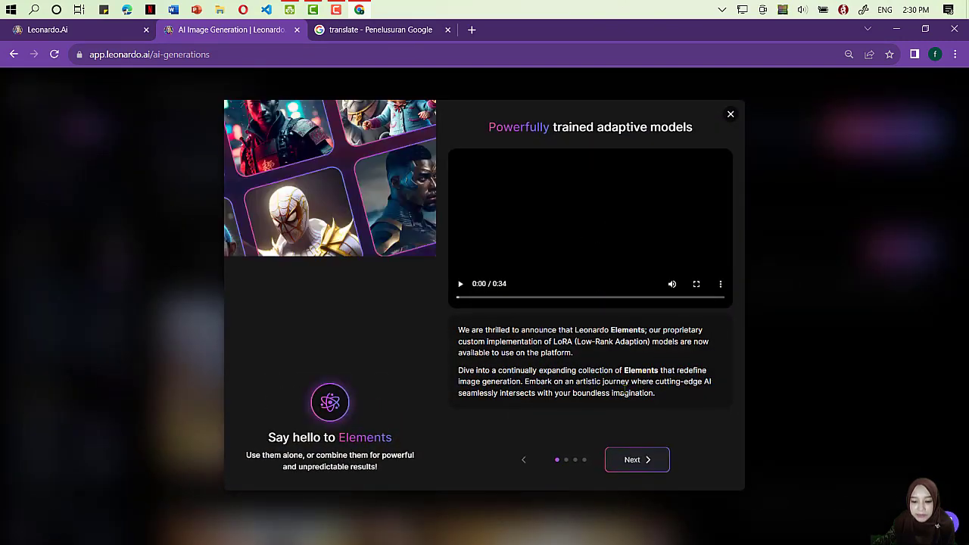
left_click(634, 462)
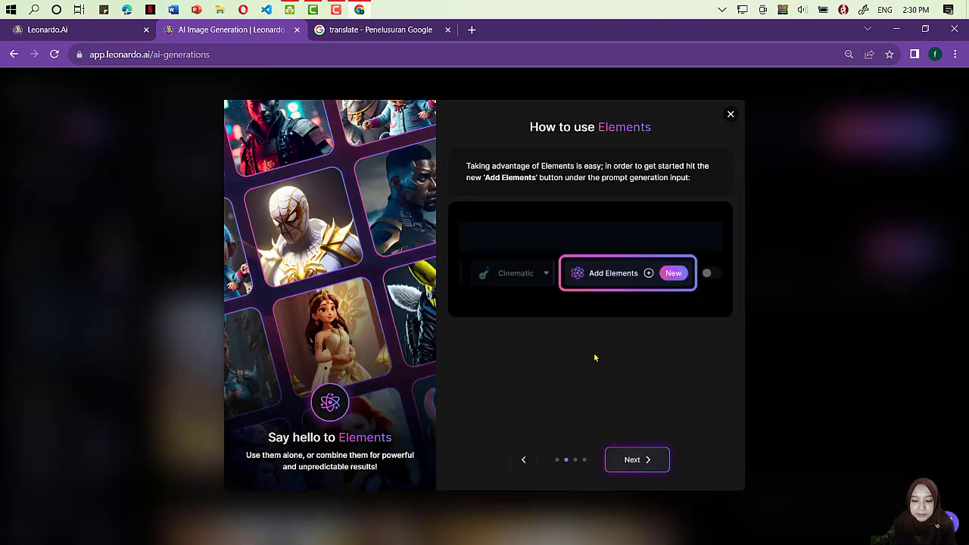
left_click(630, 458)
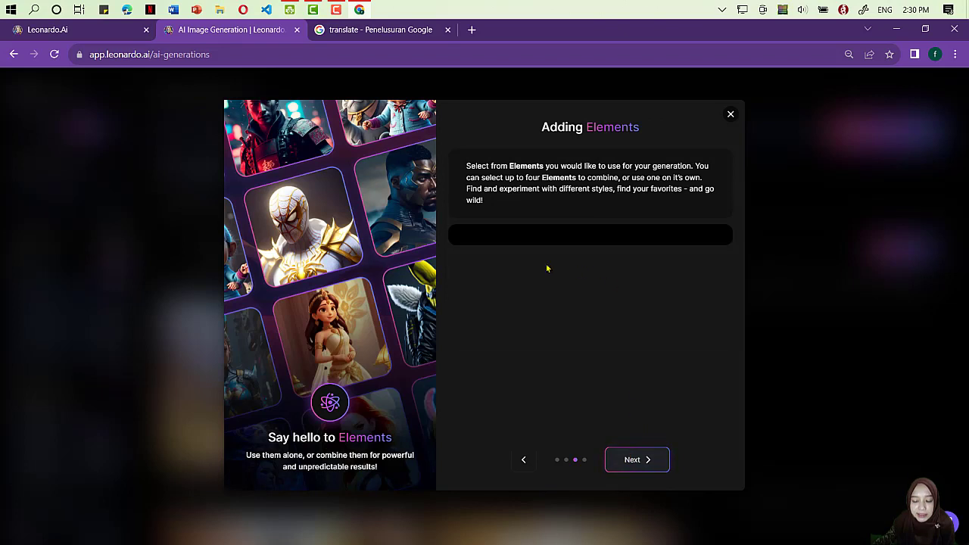
left_click(631, 460)
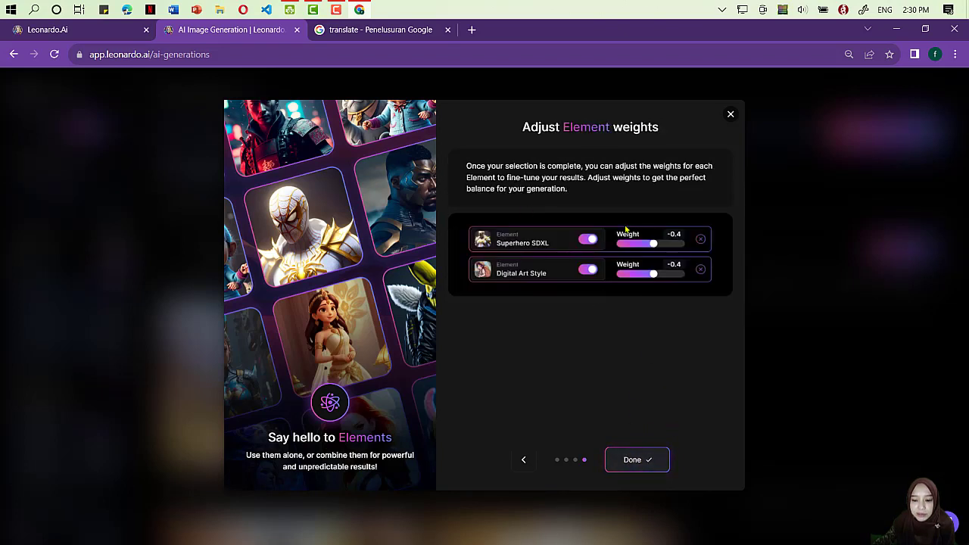
left_click(637, 460)
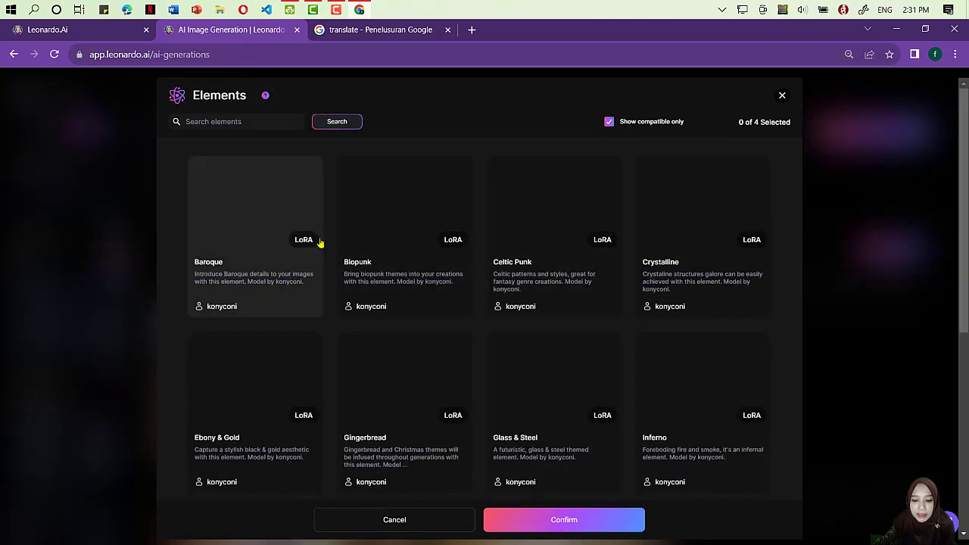
Browse the available elements and add Ivory & Gold to the generation settings.
scroll(346, 335, "down", 5)
scroll(363, 316, "up", 5)
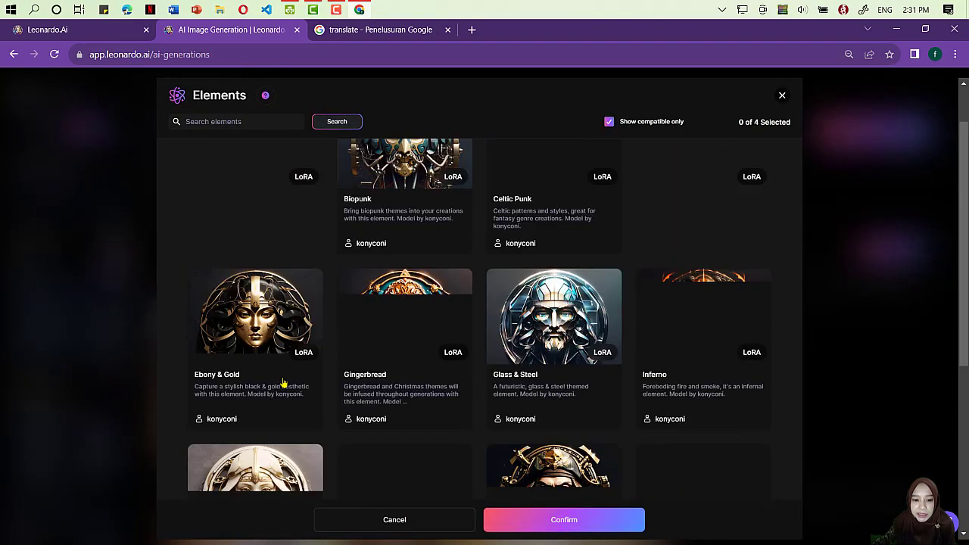
scroll(461, 331, "down", 2)
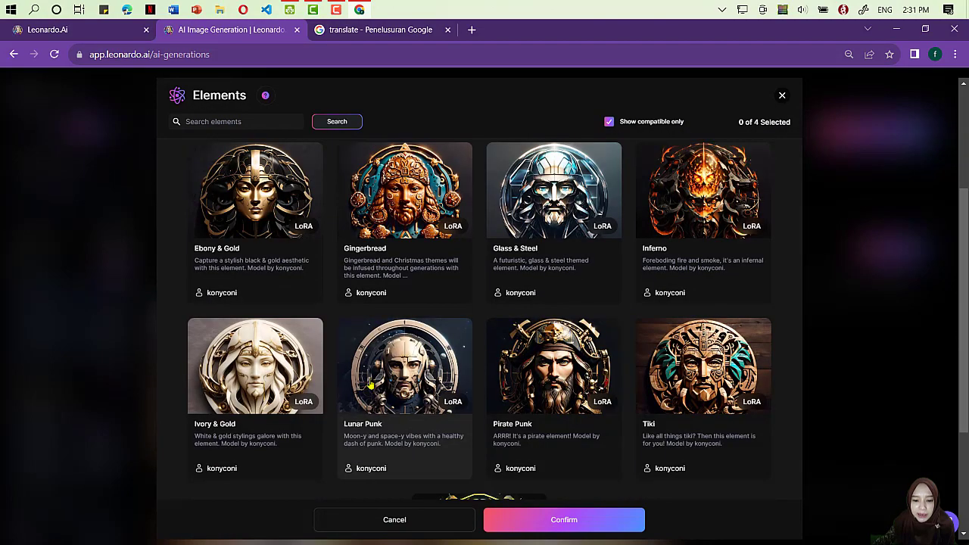
scroll(337, 311, "up", 2)
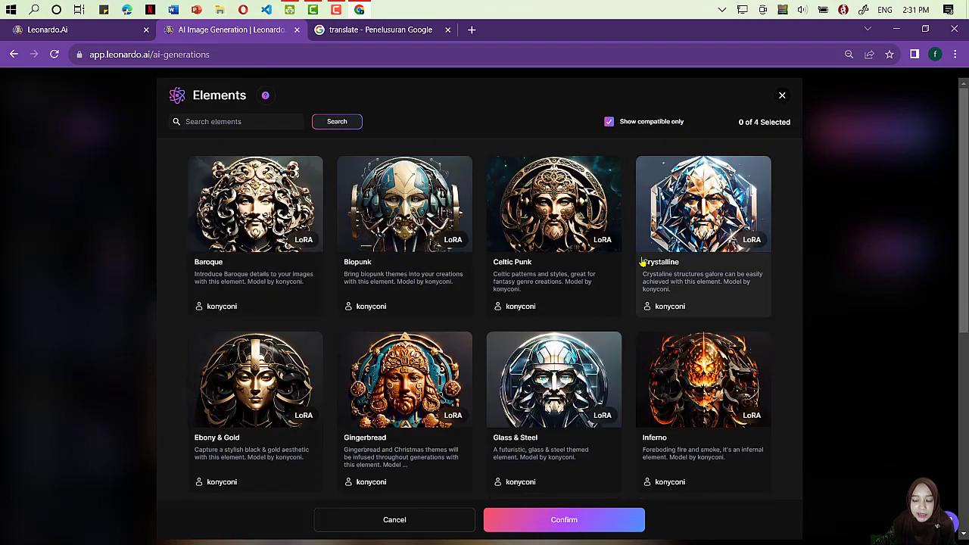
scroll(390, 324, "down", 2)
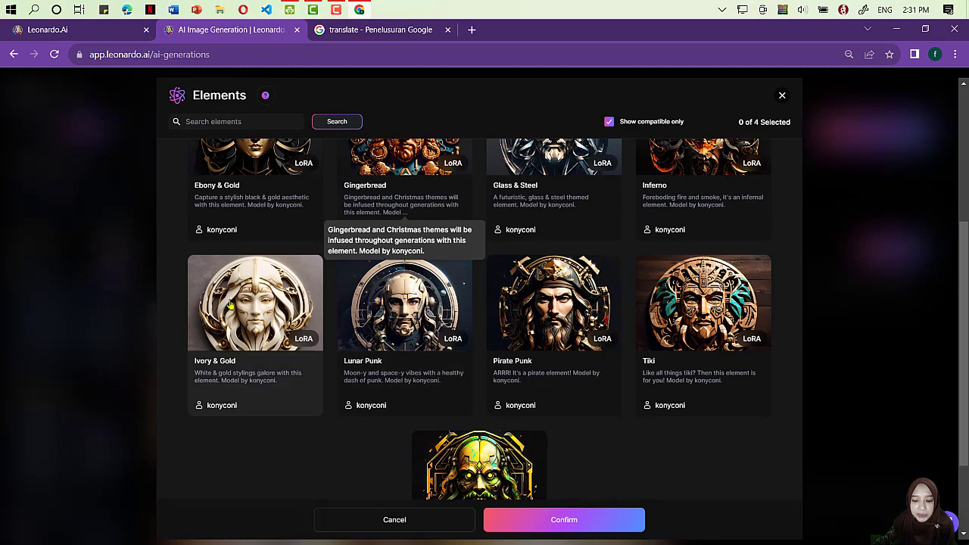
scroll(488, 361, "up", 2)
scroll(378, 333, "down", 3)
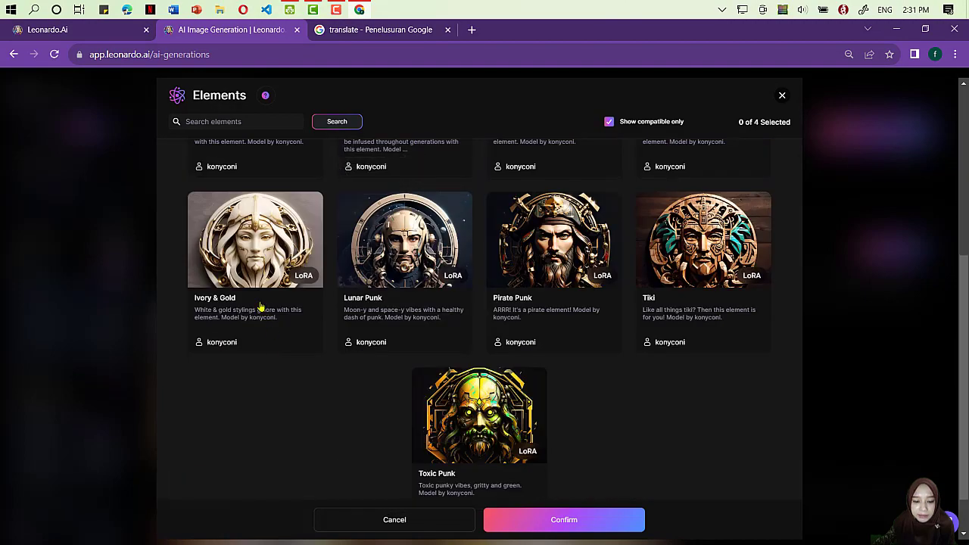
left_click(286, 281)
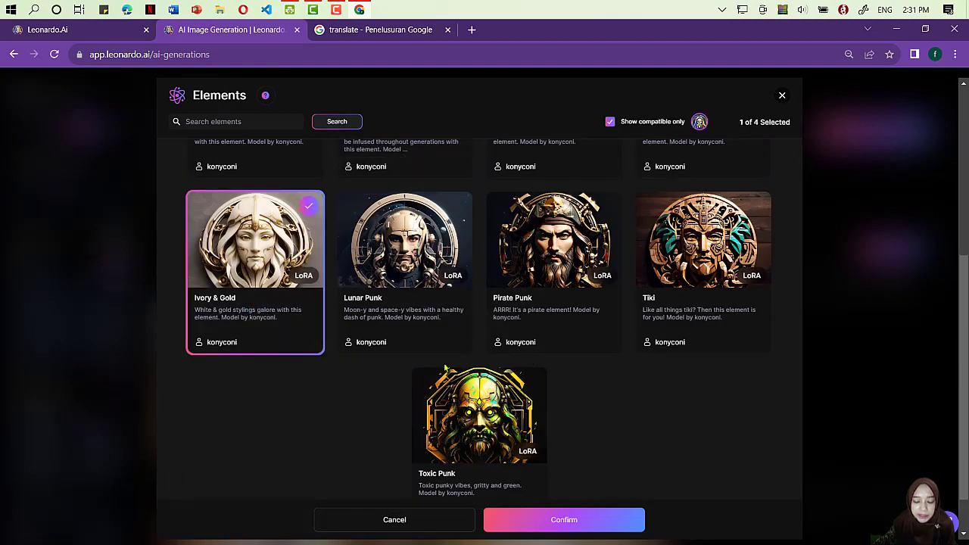
left_click(594, 521)
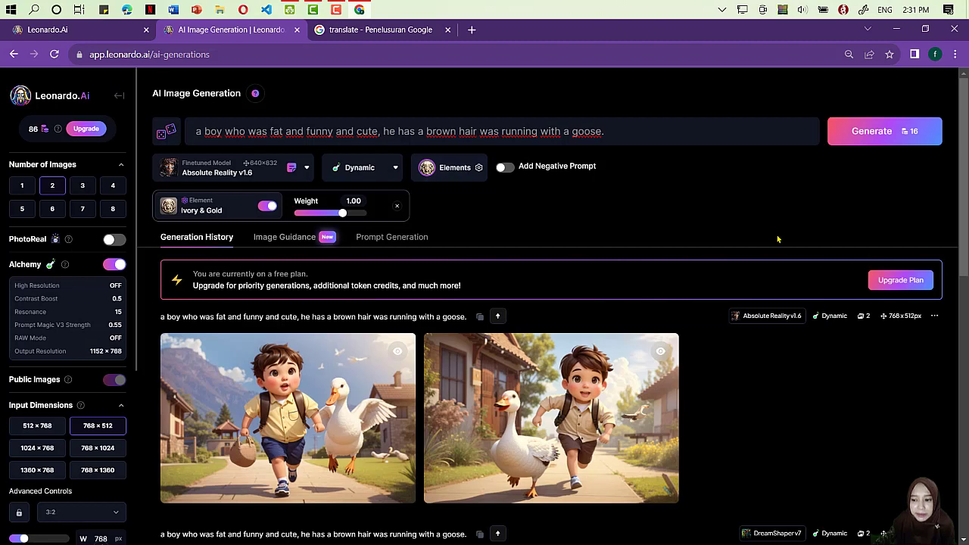
Generate images with the Ivory & Gold element and compare them with the earlier Absolute Reality v1.6 images.
left_click(872, 131)
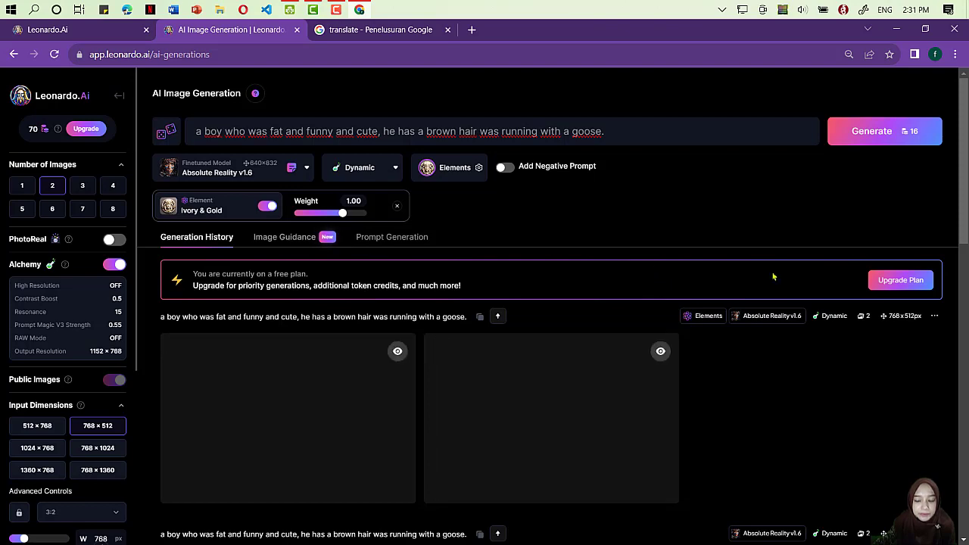
scroll(773, 276, "down", 3)
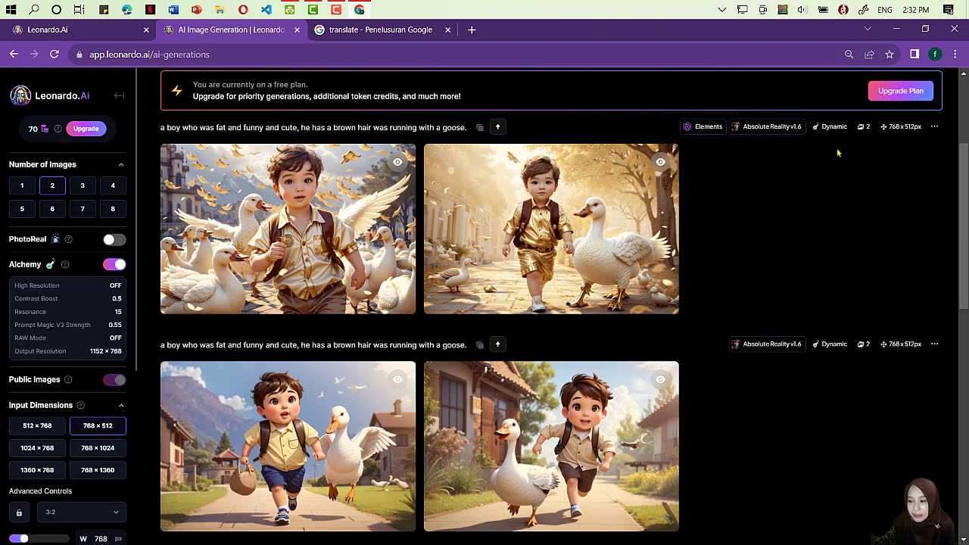
mouse_move(701, 126)
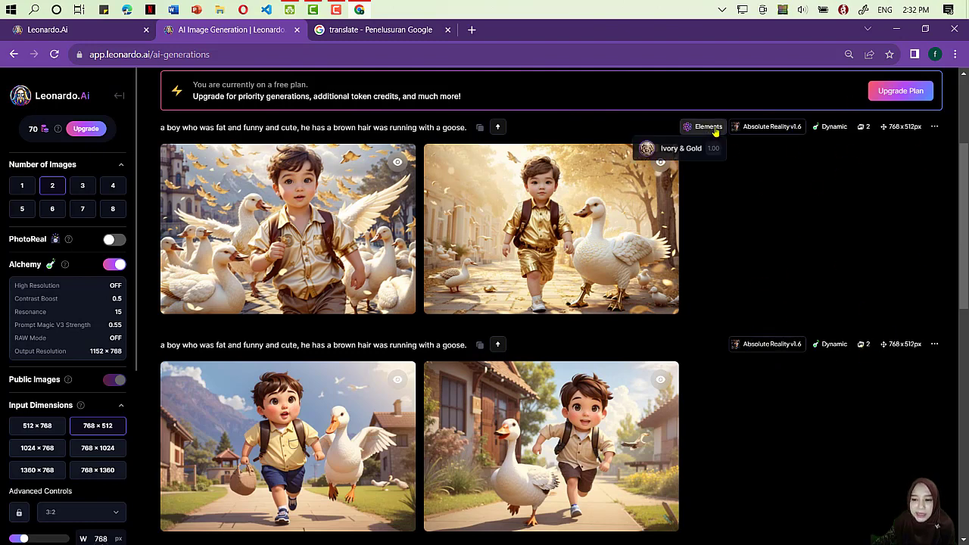
scroll(720, 236, "down", 1)
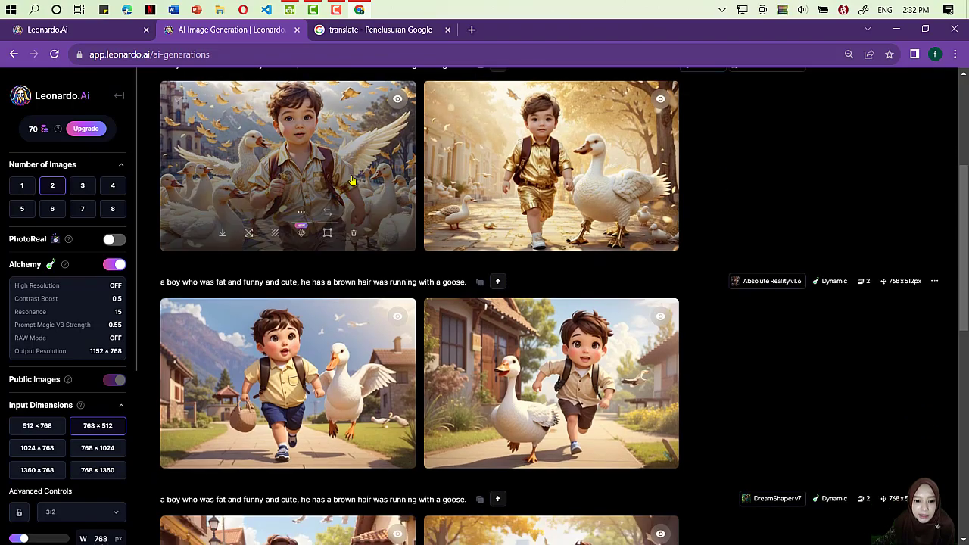
Add the Celtic Punk element to the generation settings alongside Ivory & Gold.
scroll(352, 222, "up", 1)
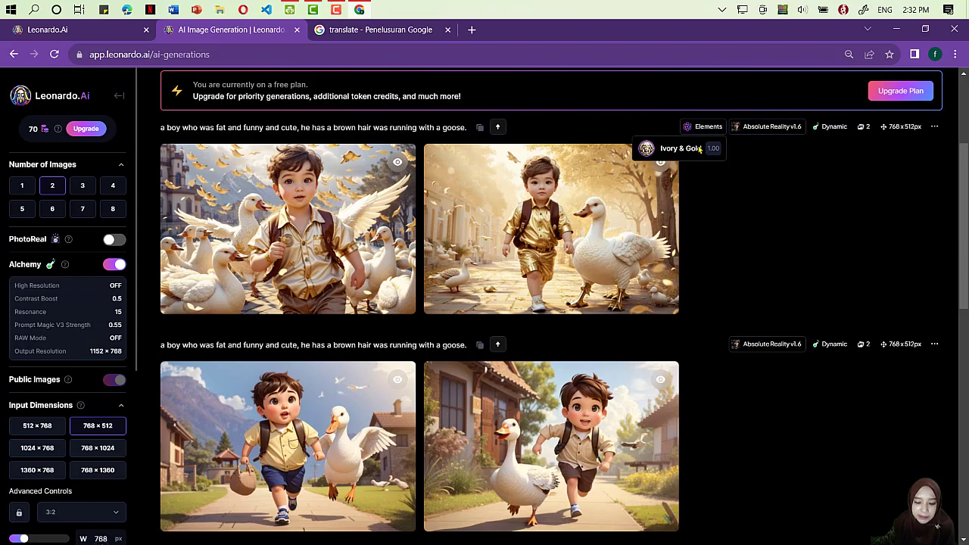
scroll(753, 281, "down", 2)
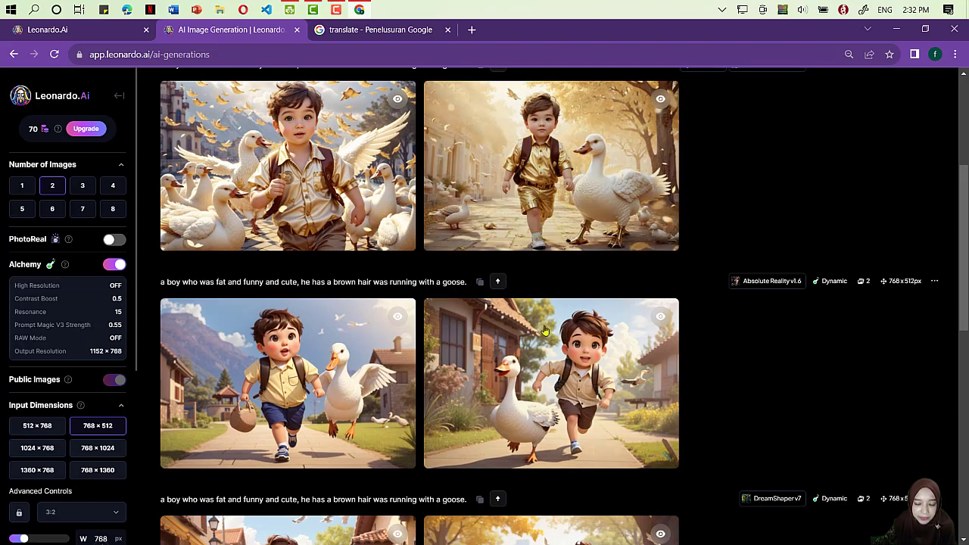
scroll(545, 331, "down", 3)
scroll(545, 331, "up", 7)
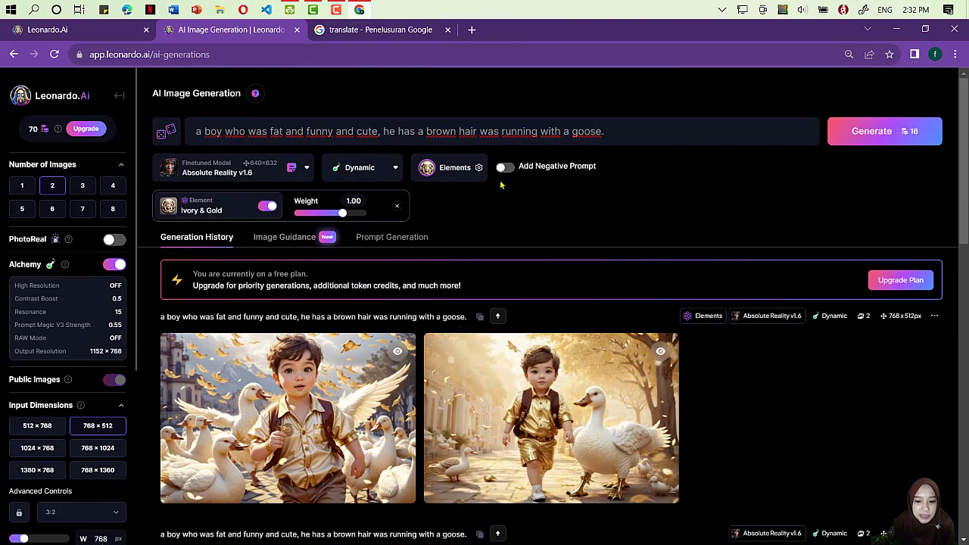
left_click(451, 167)
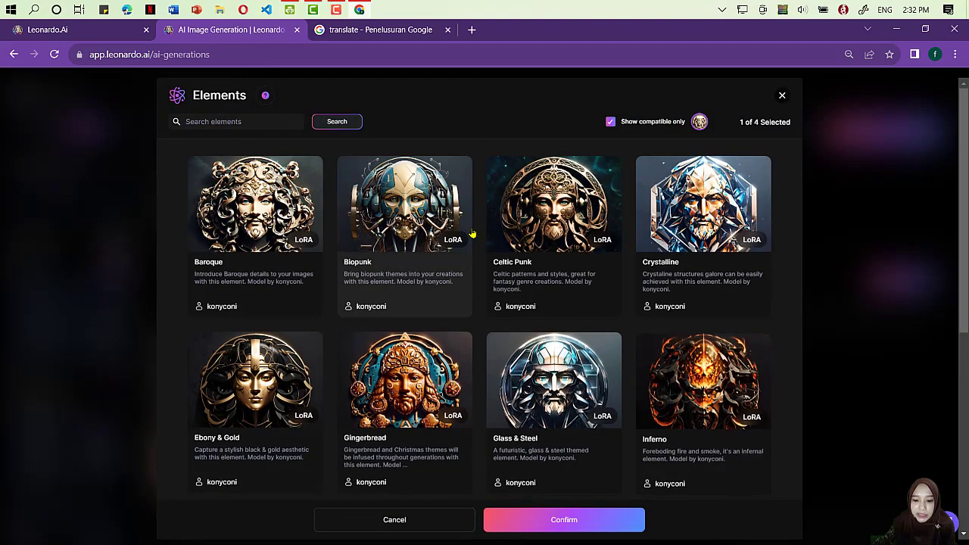
scroll(471, 325, "down", 3)
scroll(471, 324, "up", 3)
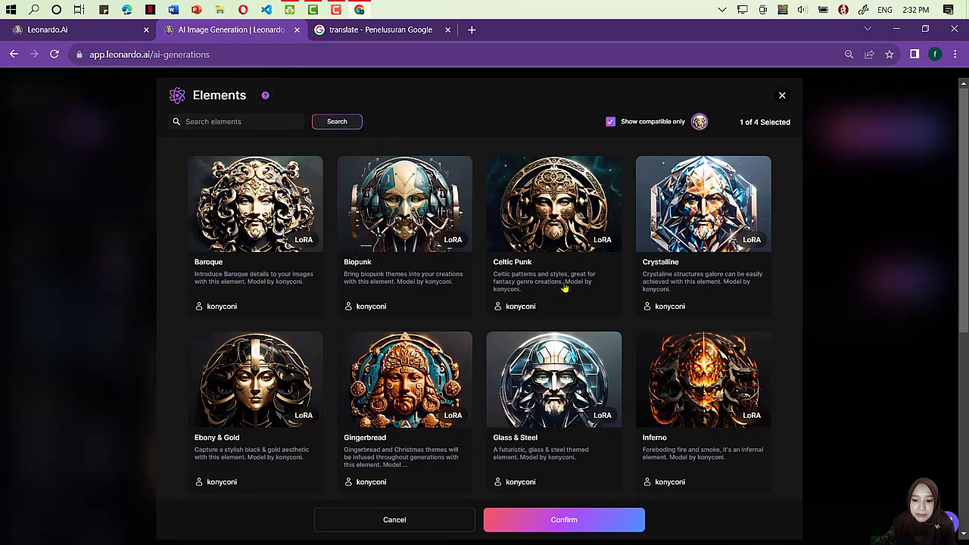
left_click(564, 228)
scroll(295, 382, "down", 4)
scroll(424, 348, "up", 3)
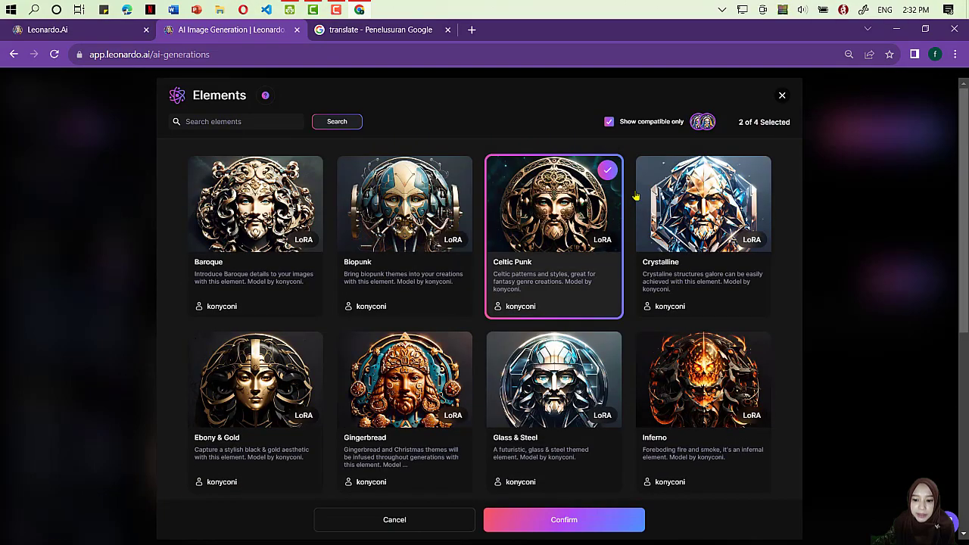
scroll(353, 372, "down", 5)
scroll(513, 300, "up", 5)
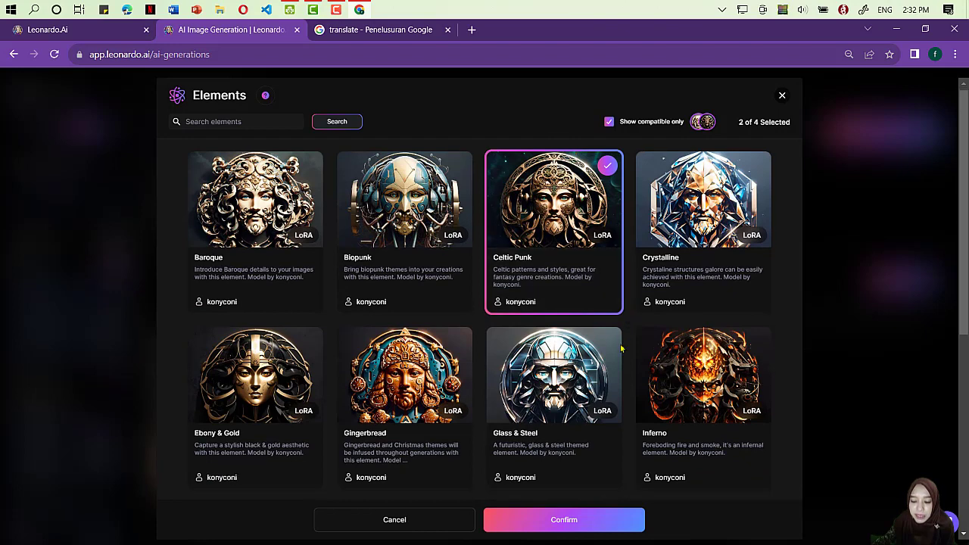
scroll(618, 379, "down", 1)
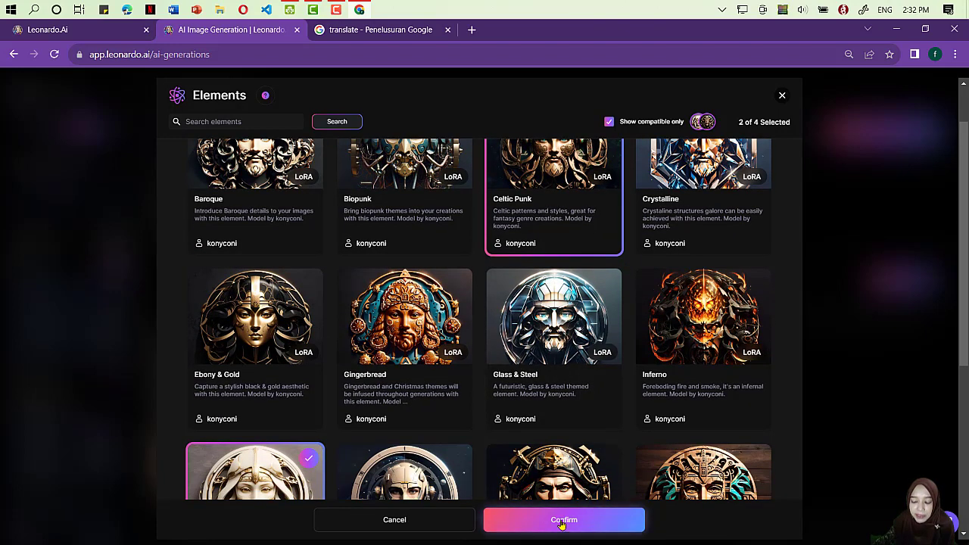
left_click(564, 519)
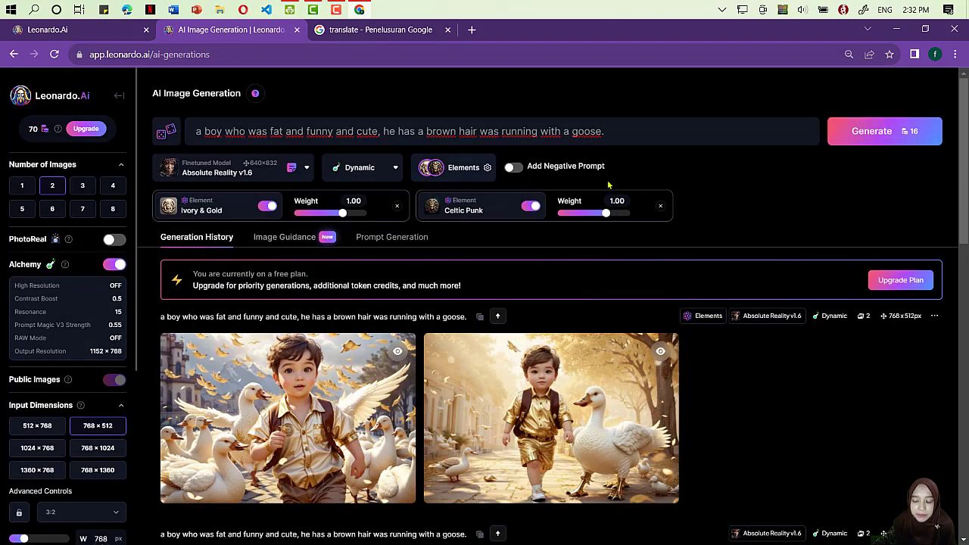
Try to generate images with both elements and dismiss the Alchemy upgrade offer.
left_click(866, 124)
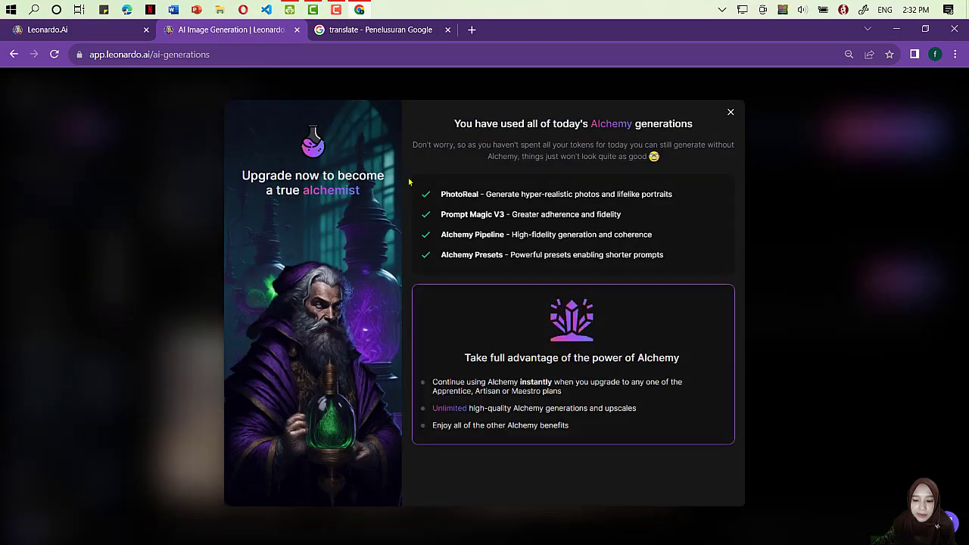
left_click(730, 113)
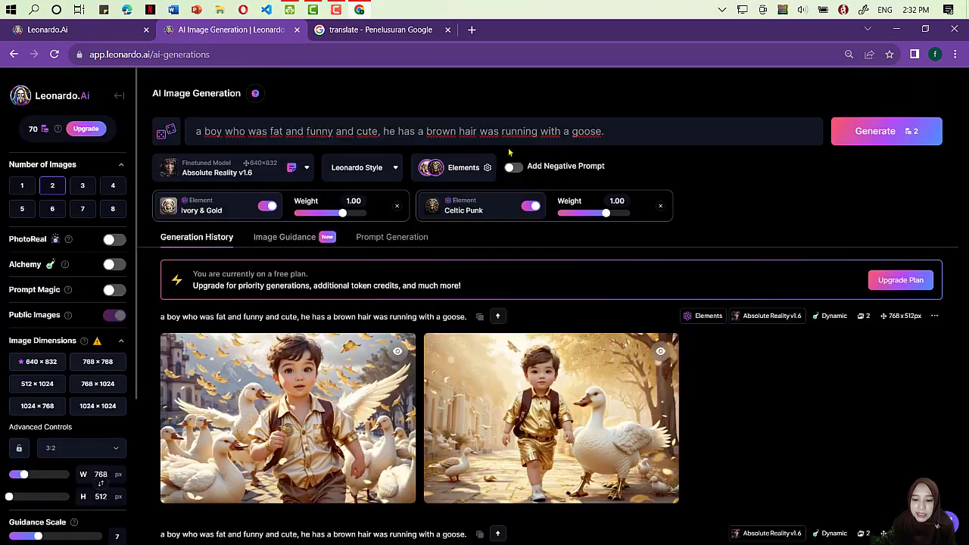
Remove Ivory & Gold from the selected elements, keeping only Celtic Punk.
left_click(463, 167)
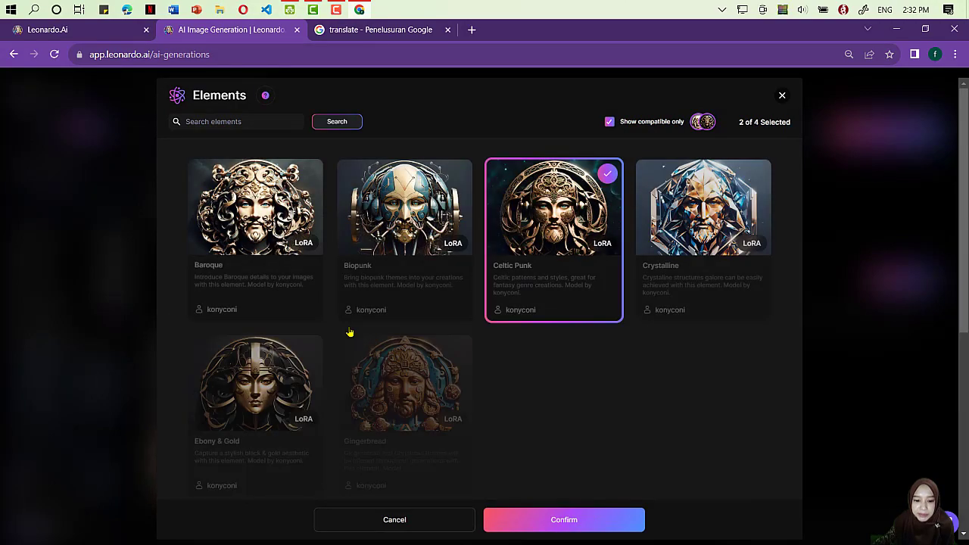
scroll(351, 336, "down", 3)
left_click(254, 261)
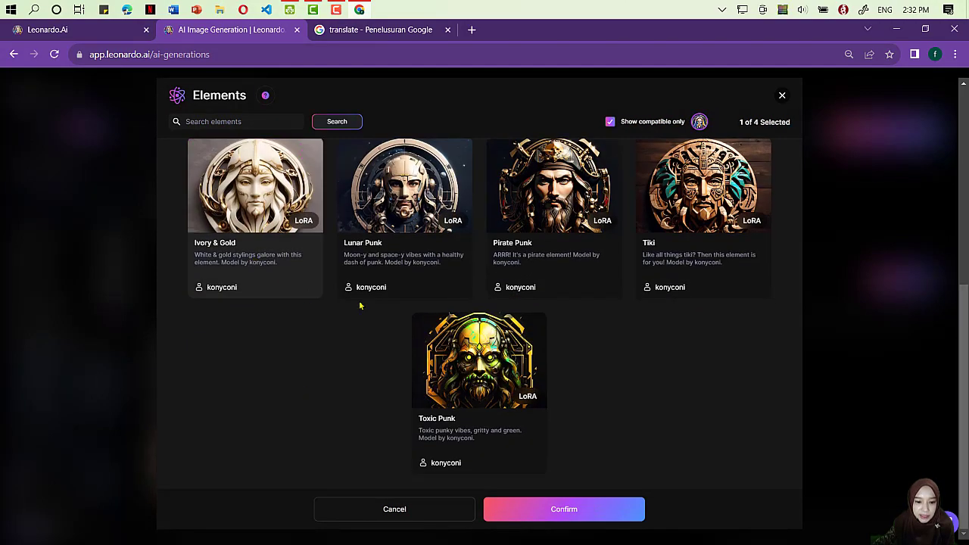
scroll(361, 303, "up", 5)
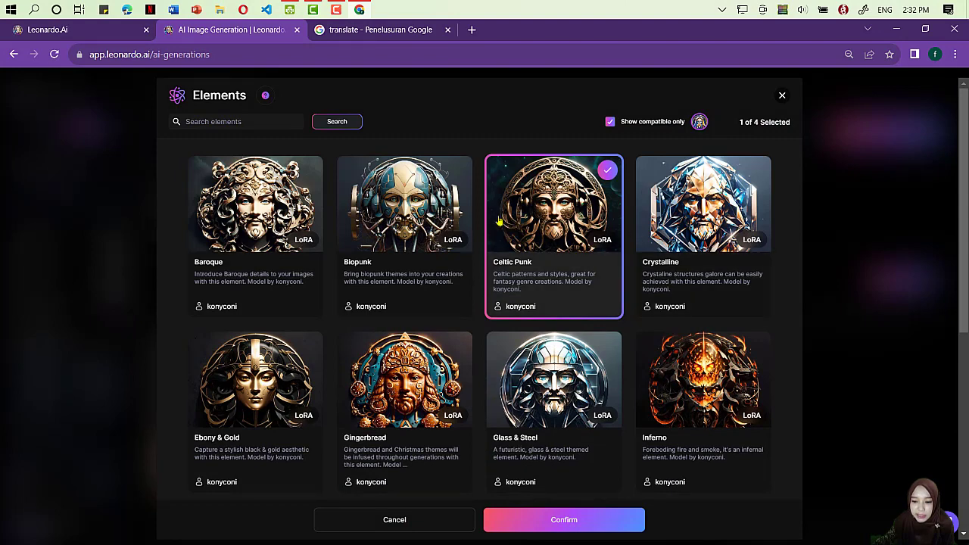
left_click(535, 522)
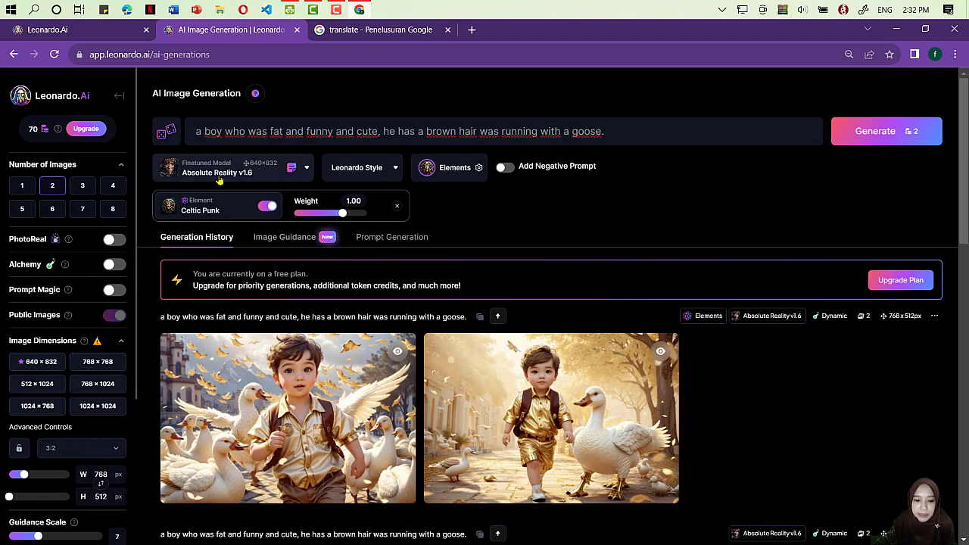
Generate images with the Celtic Punk element without Alchemy and compare them with the Ivory & Gold images.
left_click(855, 131)
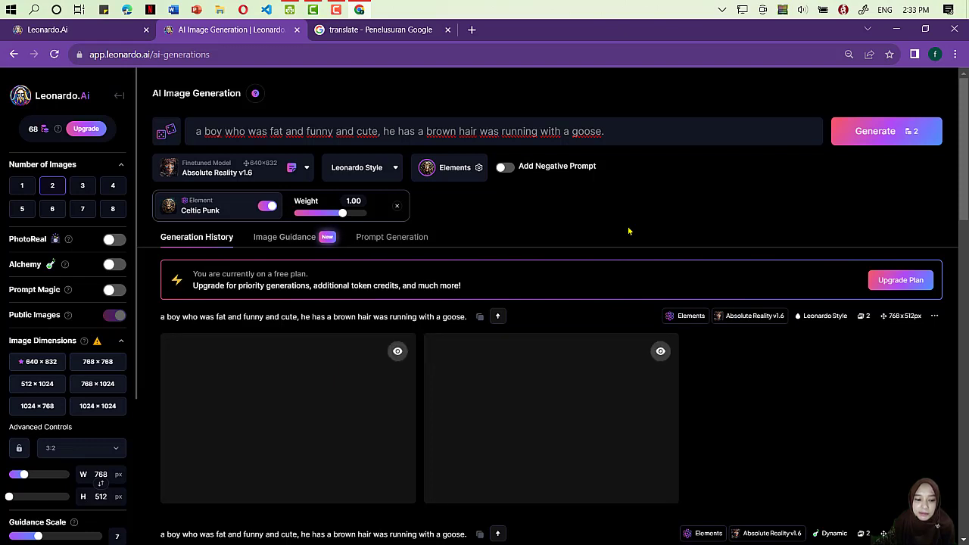
scroll(628, 231, "down", 2)
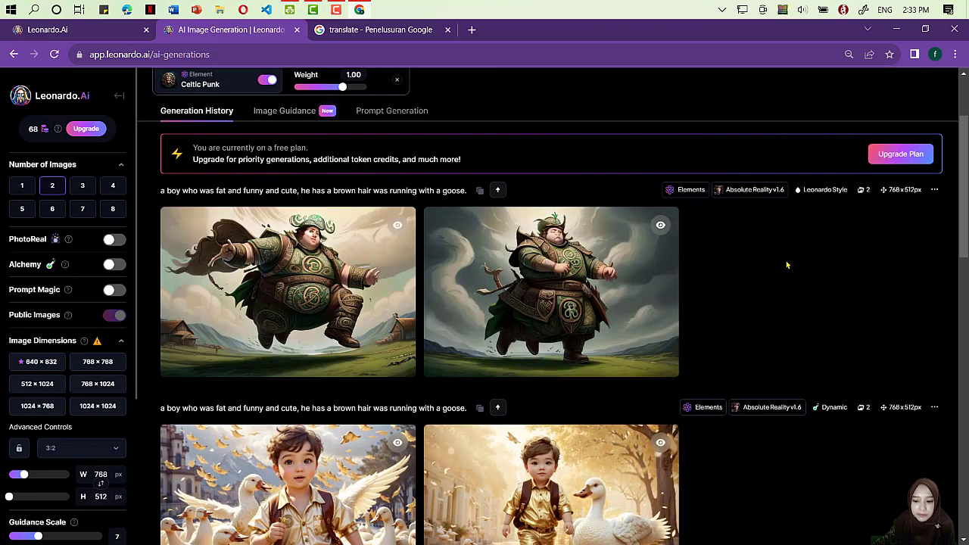
scroll(412, 313, "down", 2)
scroll(368, 303, "up", 2)
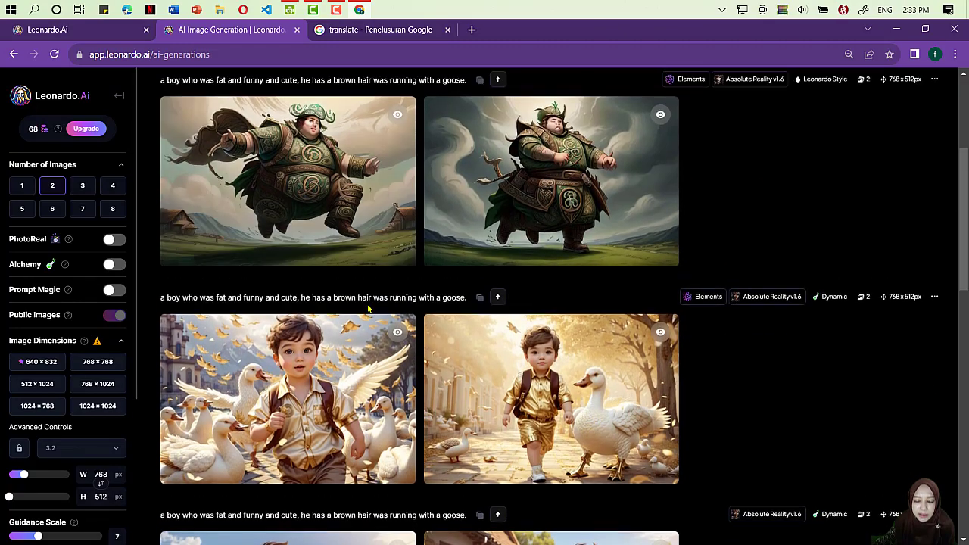
scroll(364, 306, "up", 2)
scroll(558, 321, "down", 5)
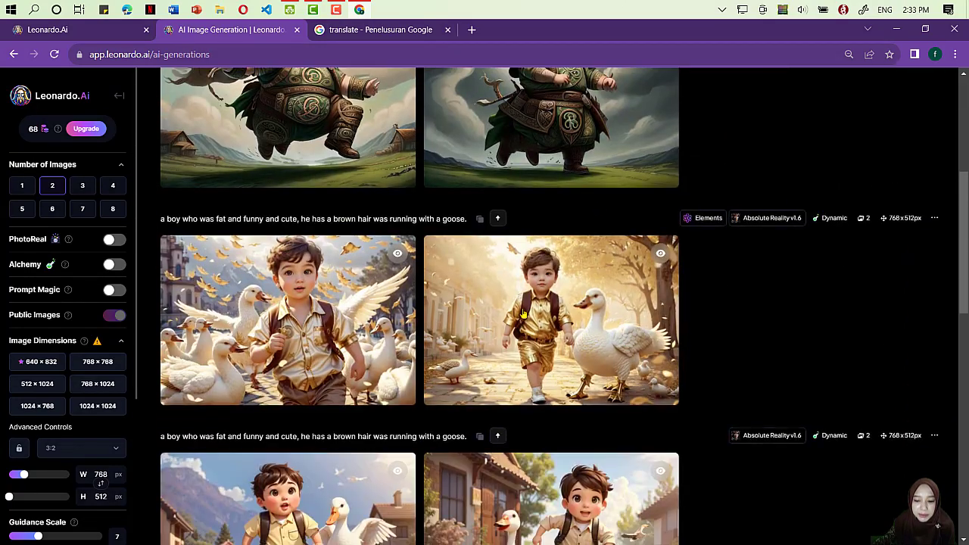
scroll(558, 322, "up", 3)
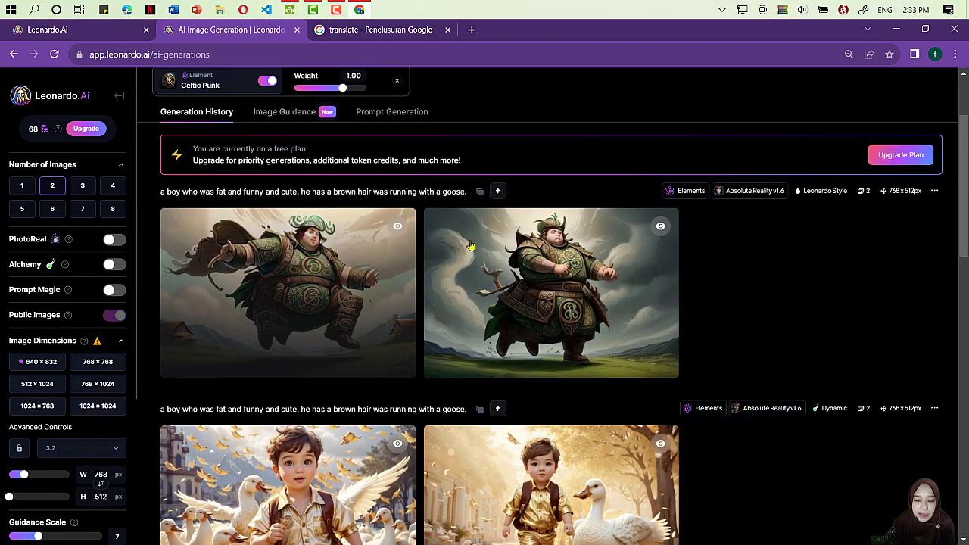
Check the available style presets and try to switch Alchemy back on, dismissing the upgrade offer.
scroll(397, 186, "up", 2)
left_click(385, 168)
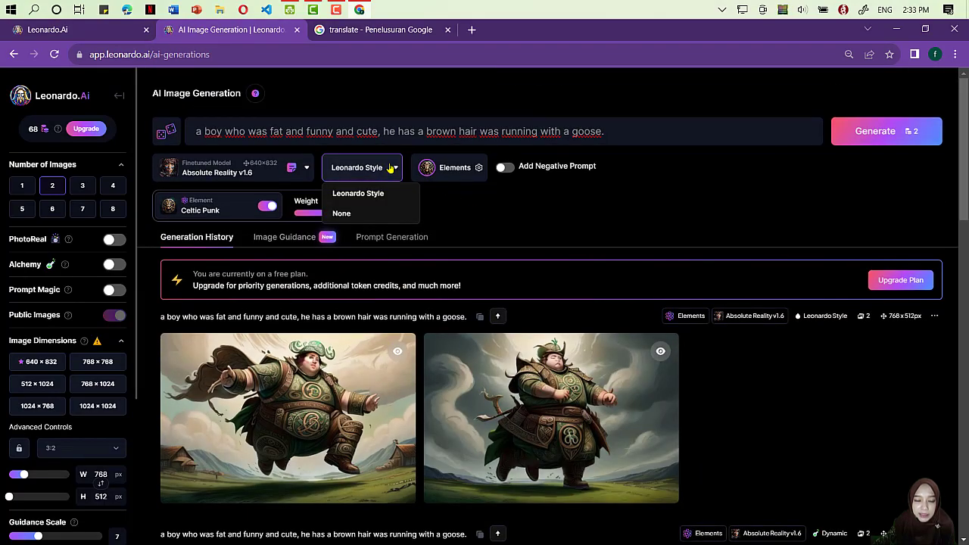
left_click(99, 251)
left_click(110, 264)
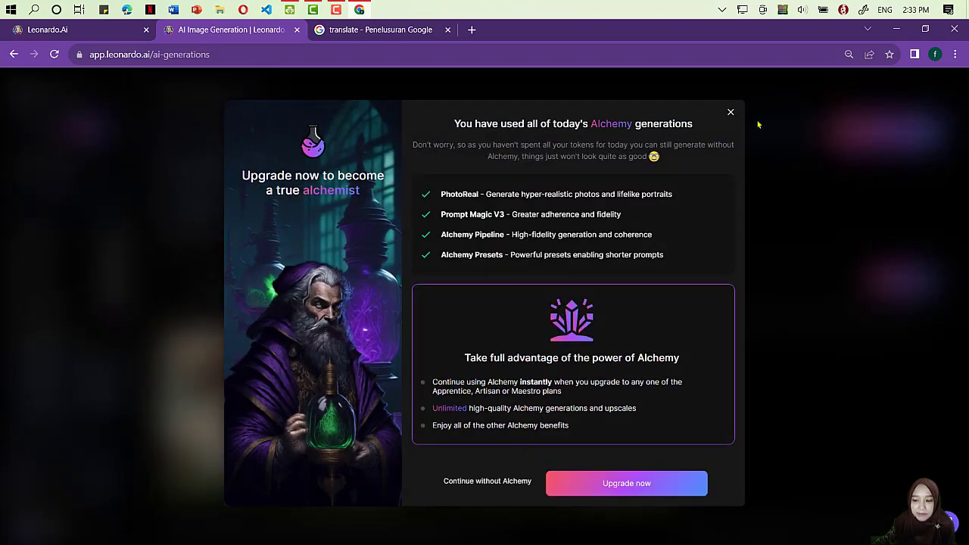
left_click(730, 112)
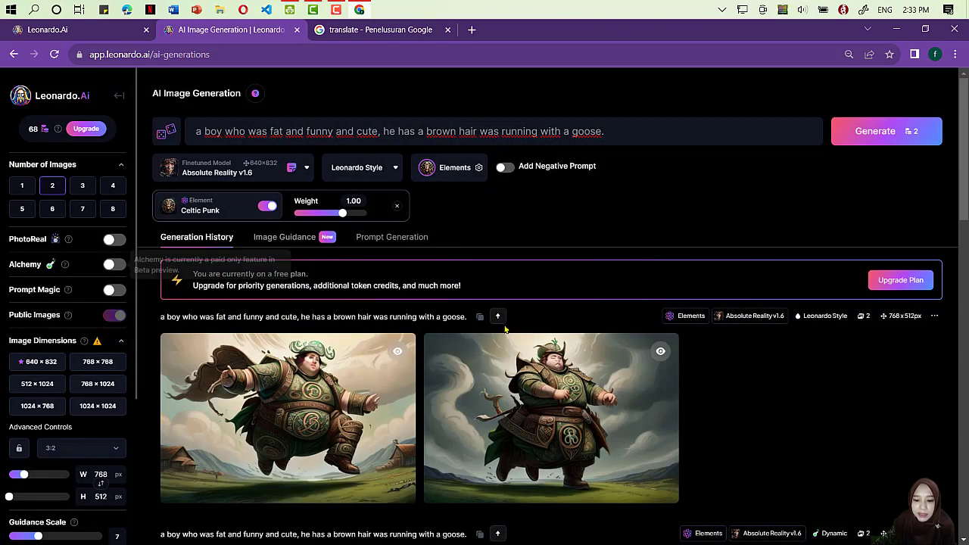
left_click(385, 168)
left_click(387, 170)
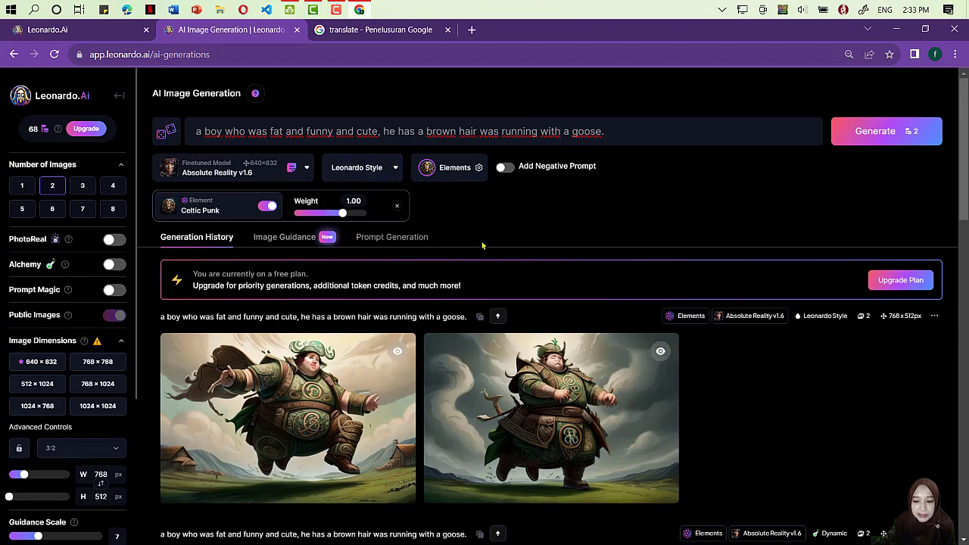
scroll(493, 247, "down", 1)
scroll(350, 285, "up", 1)
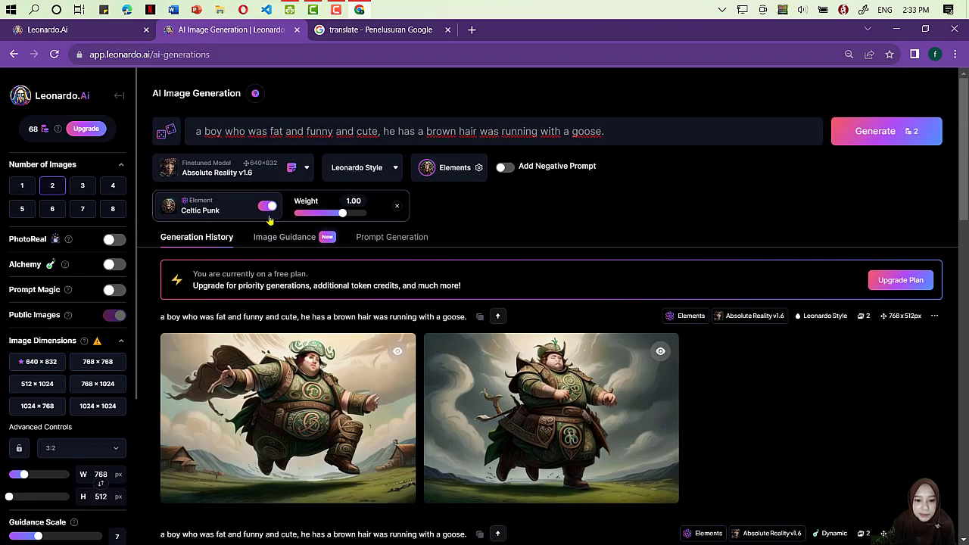
Remove the Celtic Punk element so that the generation settings use no elements.
left_click(457, 166)
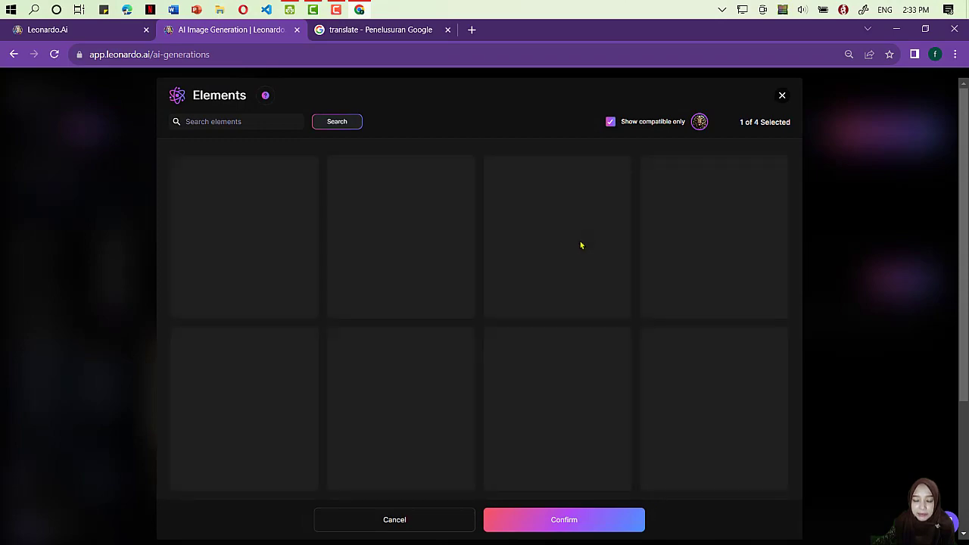
left_click(547, 287)
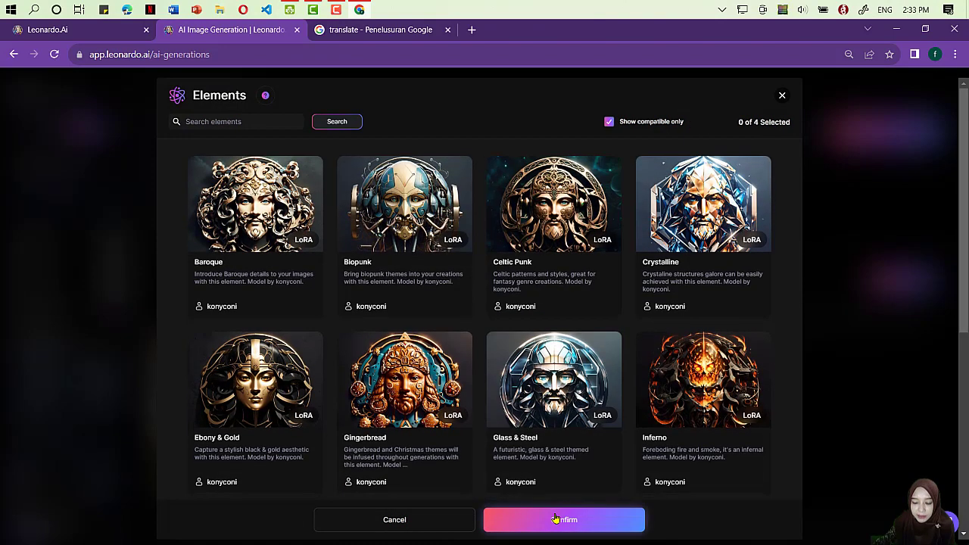
left_click(555, 519)
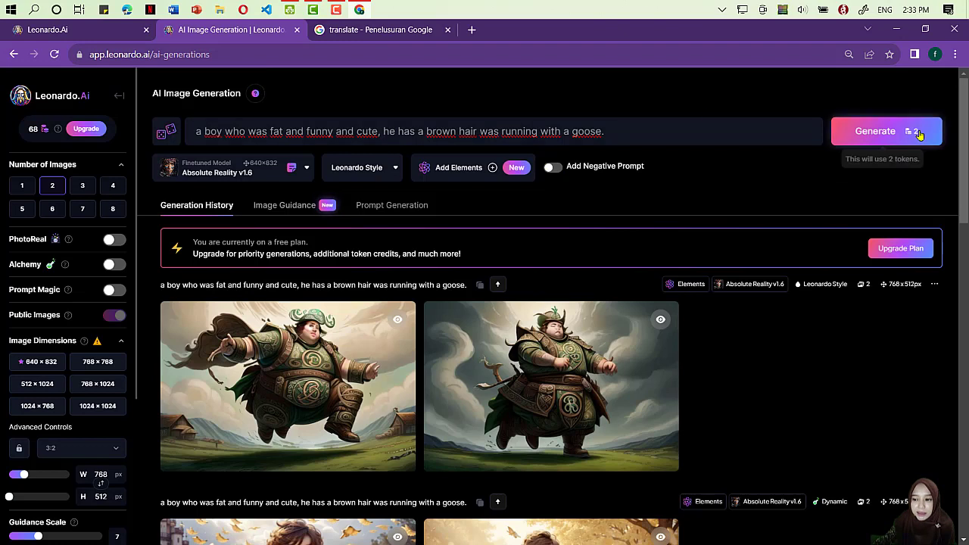
Generate images with Absolute Reality v1.6 and no elements, and compare them with the Celtic Punk images.
left_click(886, 134)
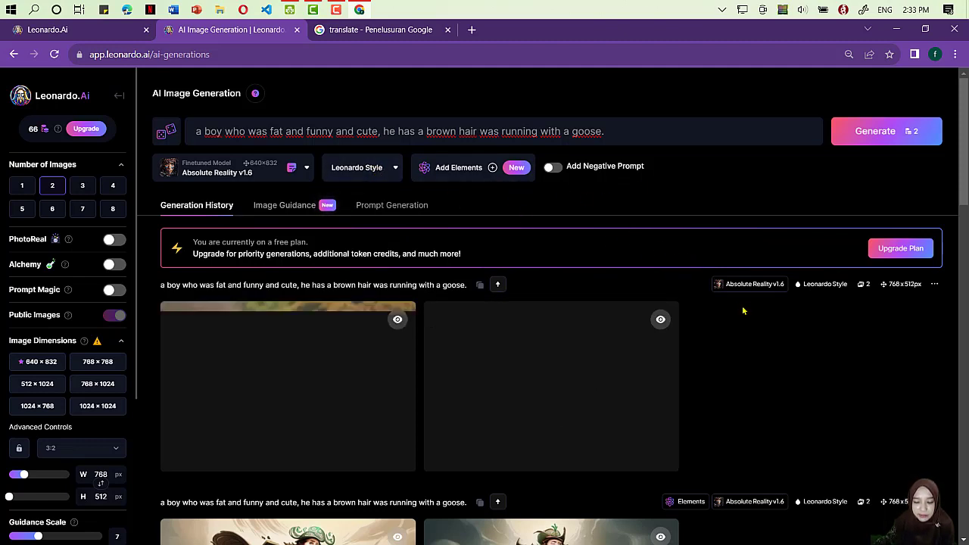
scroll(742, 311, "down", 2)
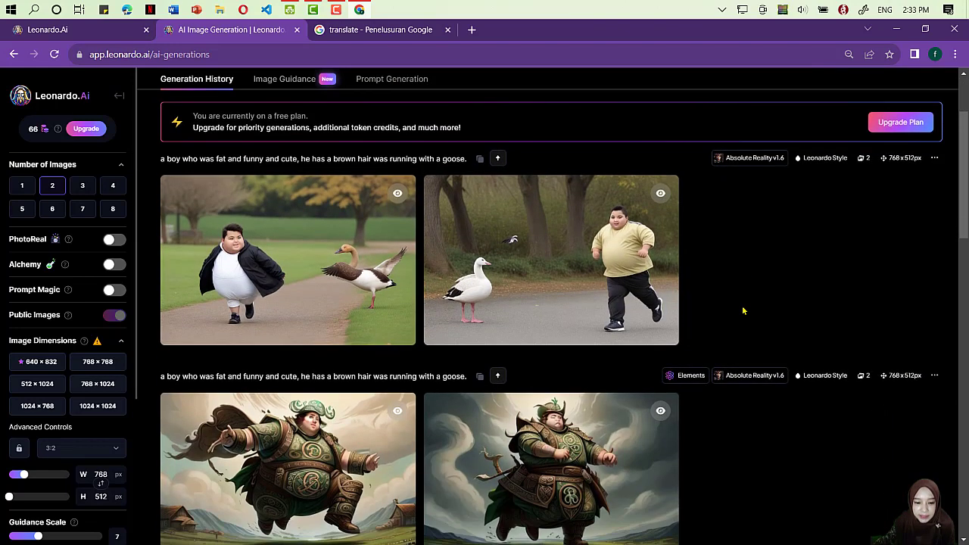
scroll(278, 246, "up", 2)
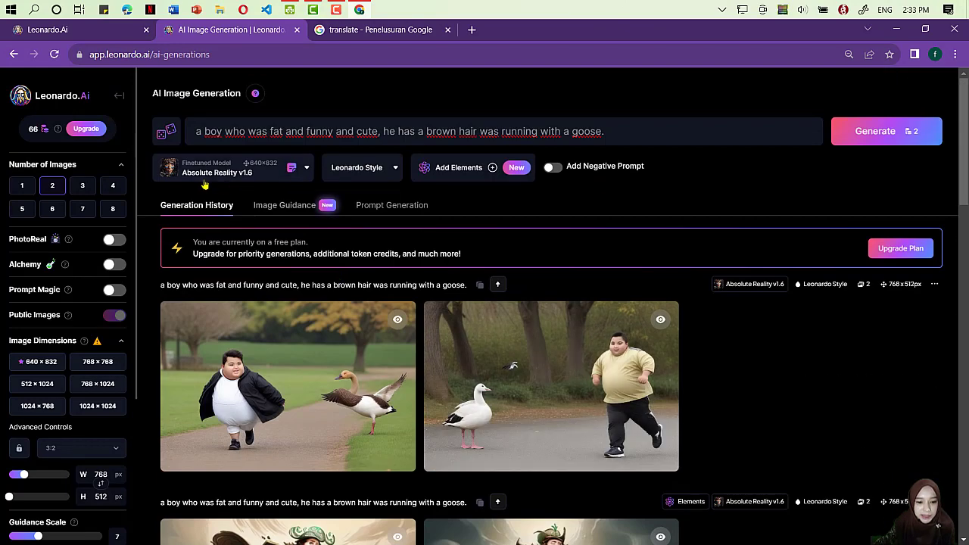
scroll(868, 340, "down", 4)
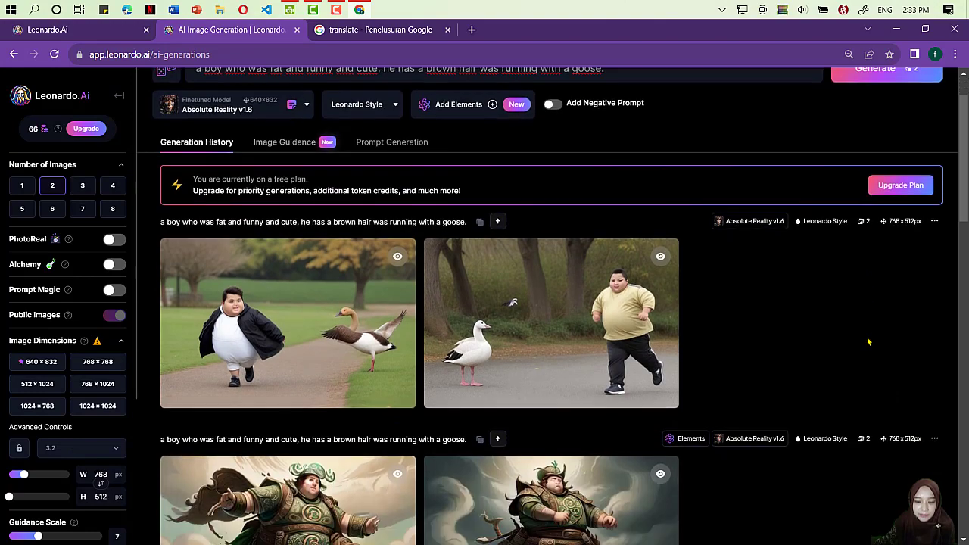
scroll(658, 354, "up", 4)
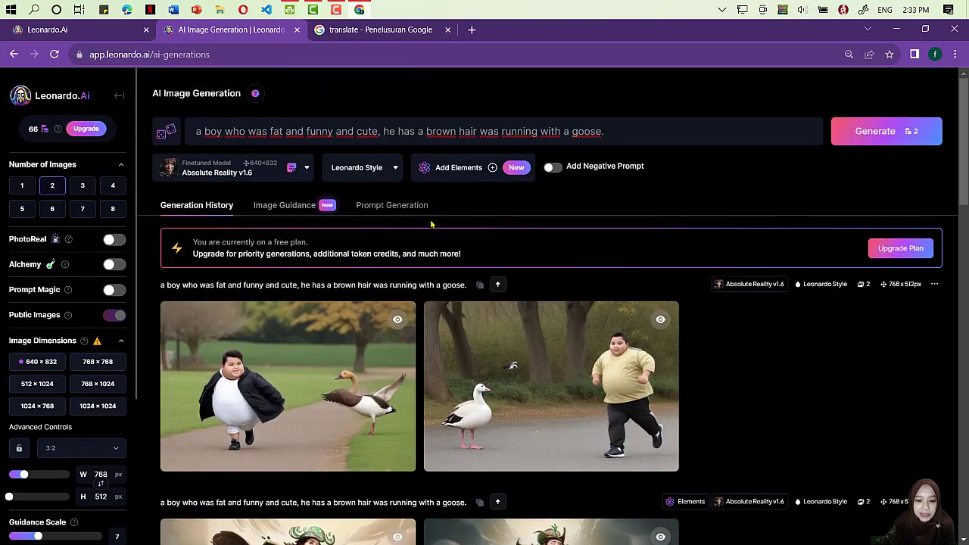
Check the finetuned model and style options, then look through the earlier images in the generation history.
left_click(283, 166)
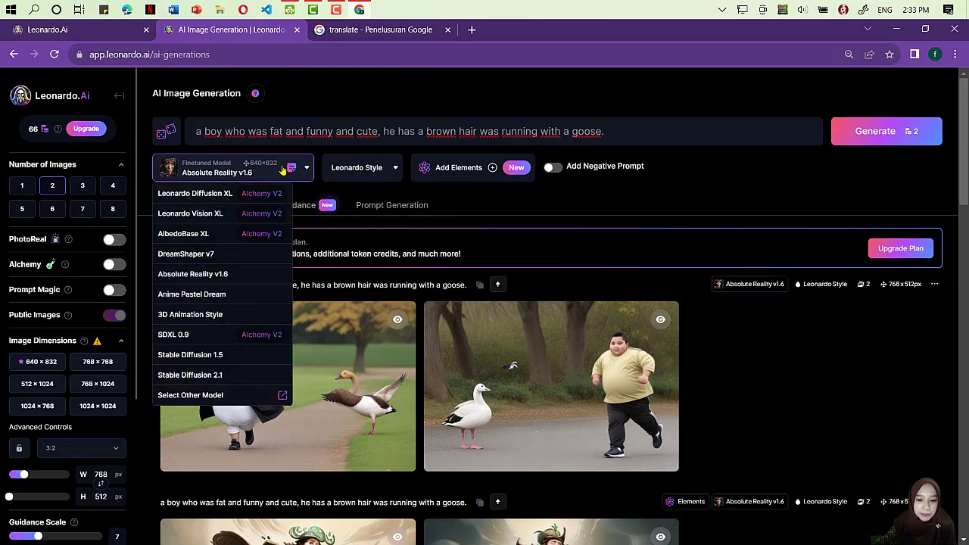
left_click(341, 164)
left_click(388, 168)
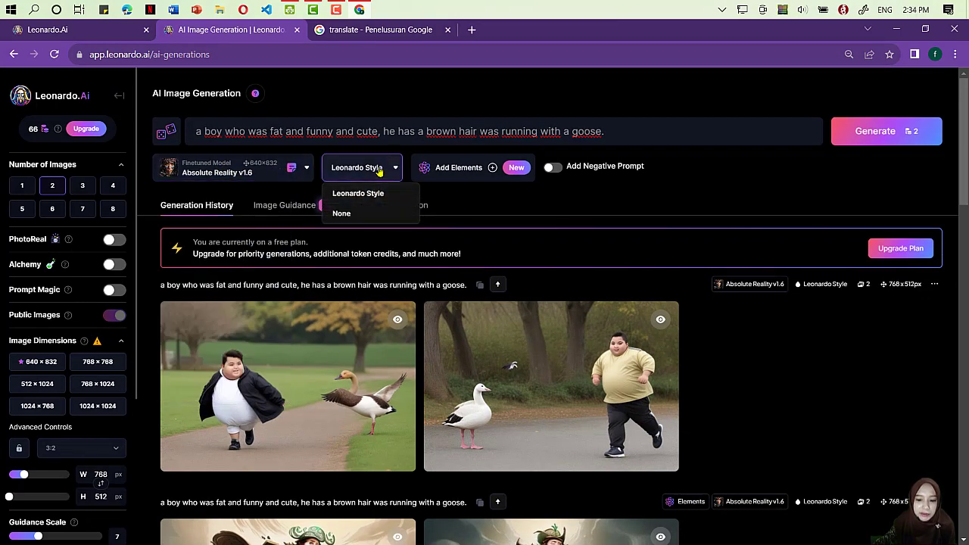
left_click(386, 162)
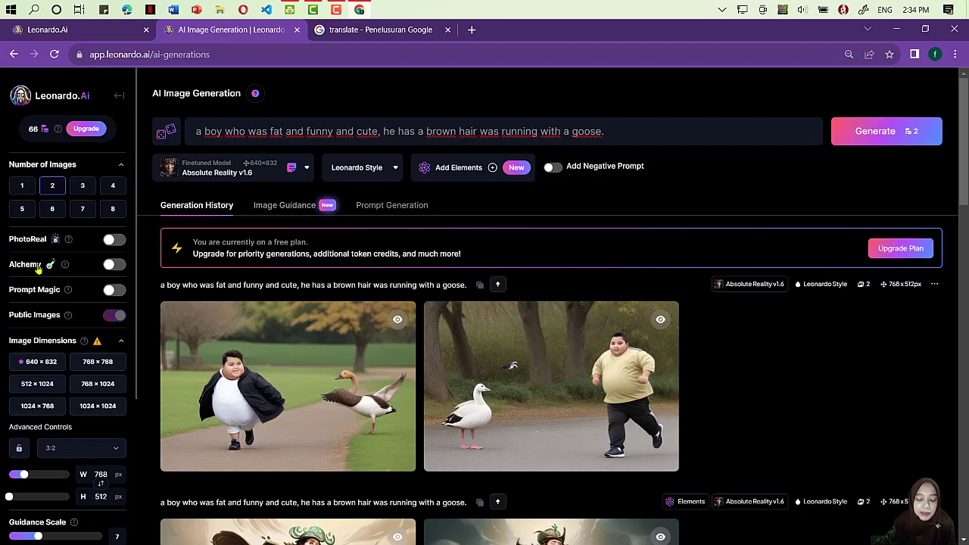
scroll(554, 283, "down", 10)
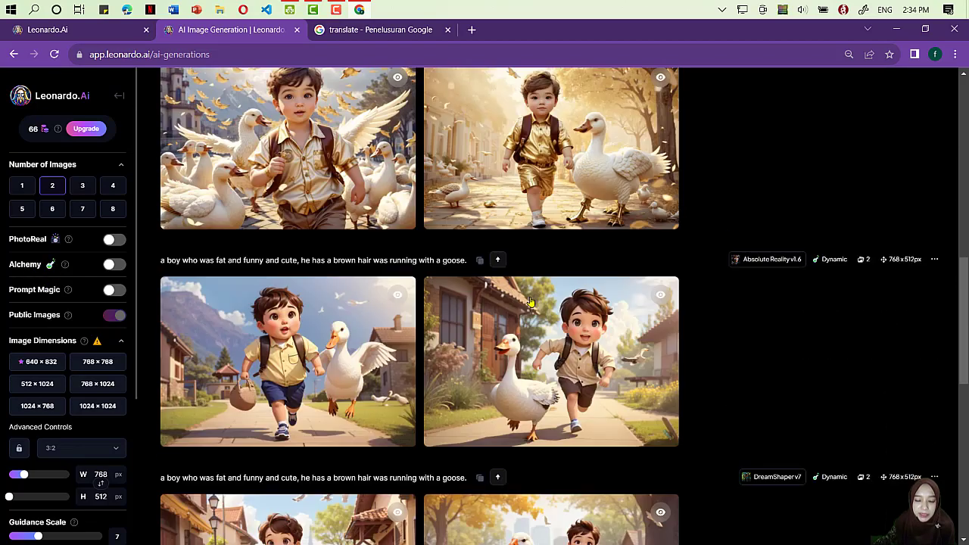
scroll(455, 356, "down", 4)
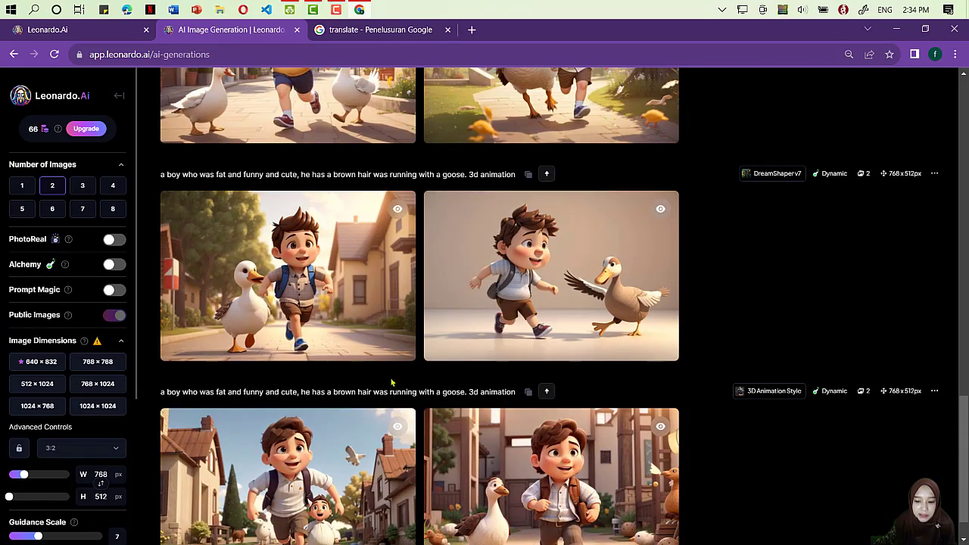
scroll(504, 393, "up", 15)
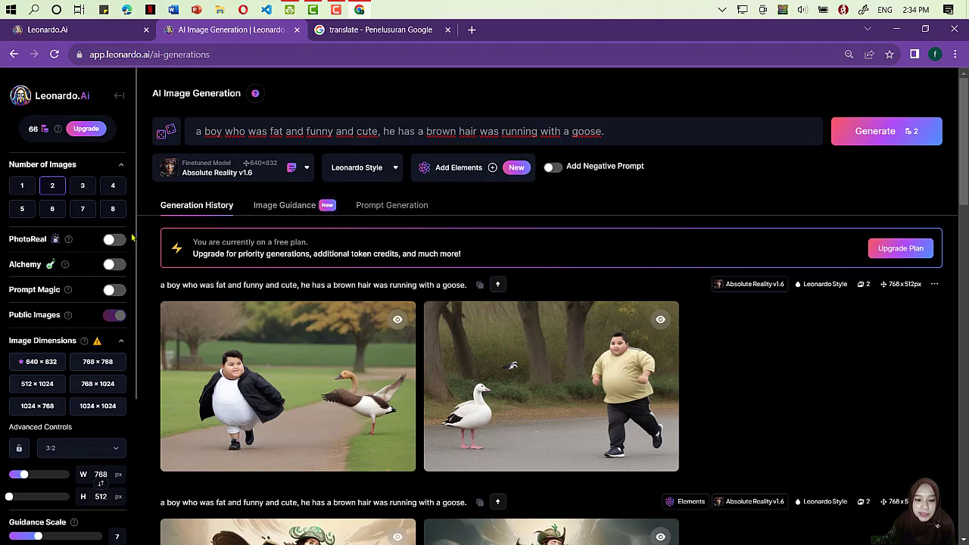
Open the Image Guidance settings and clear the current prompt text.
left_click(286, 208)
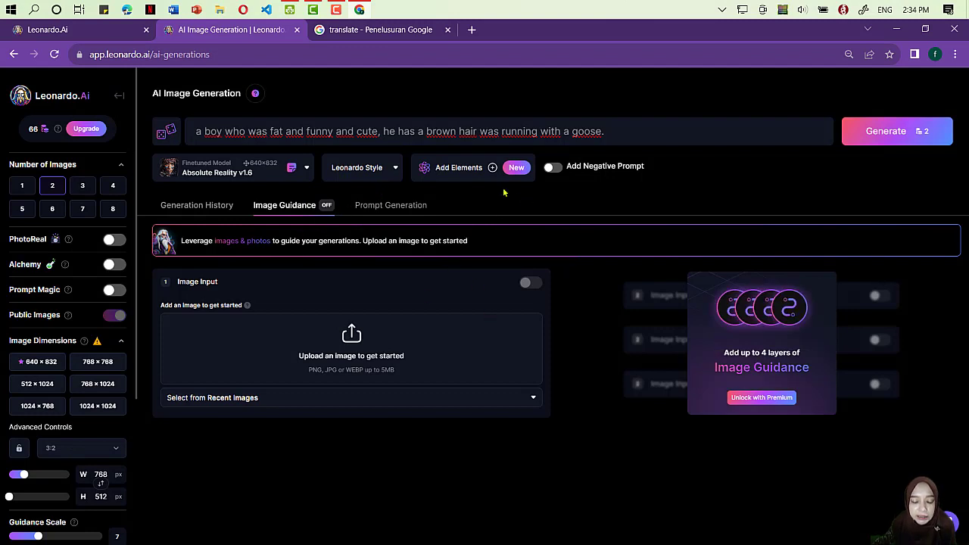
left_click(268, 132)
key("ctrl+a")
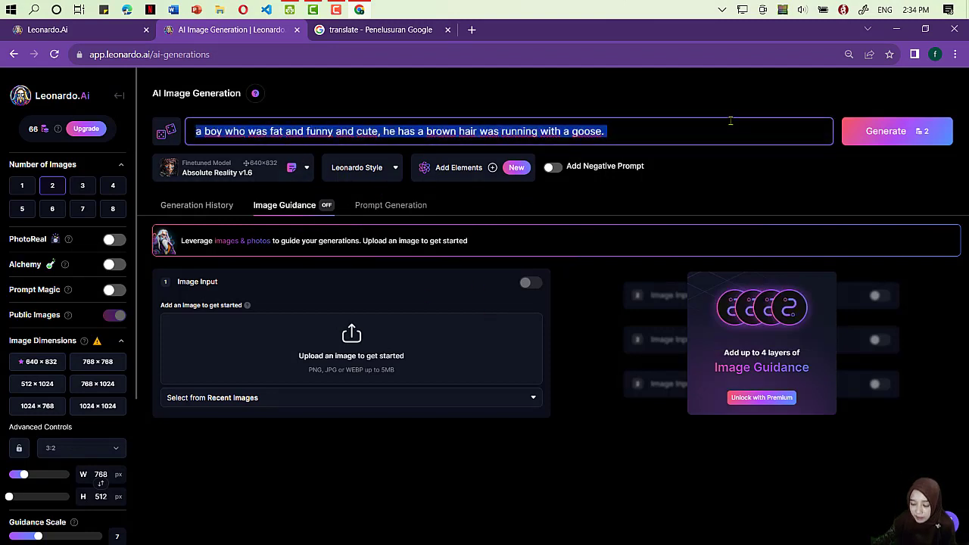
key("BackSpace")
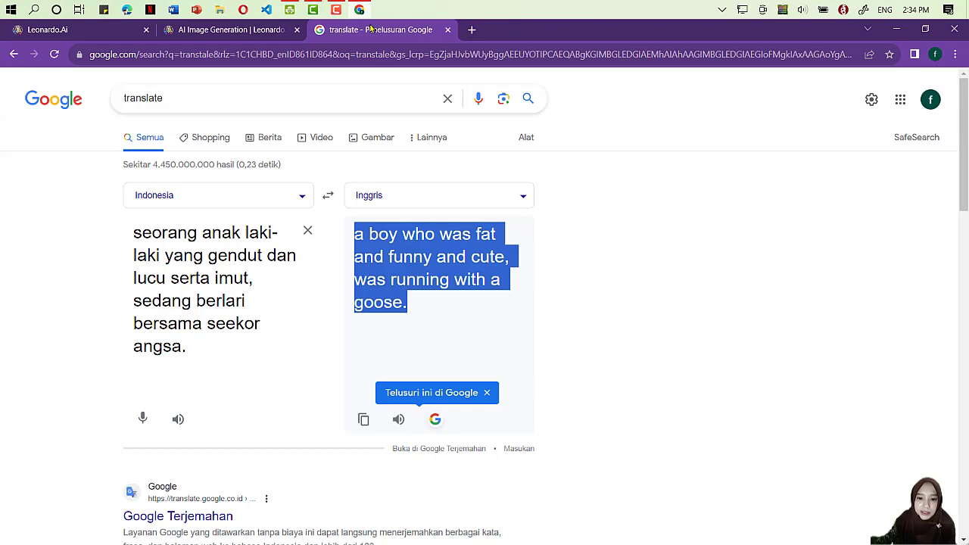
Search Google Images for "foto aliando" in a new browser tab.
left_click(374, 30)
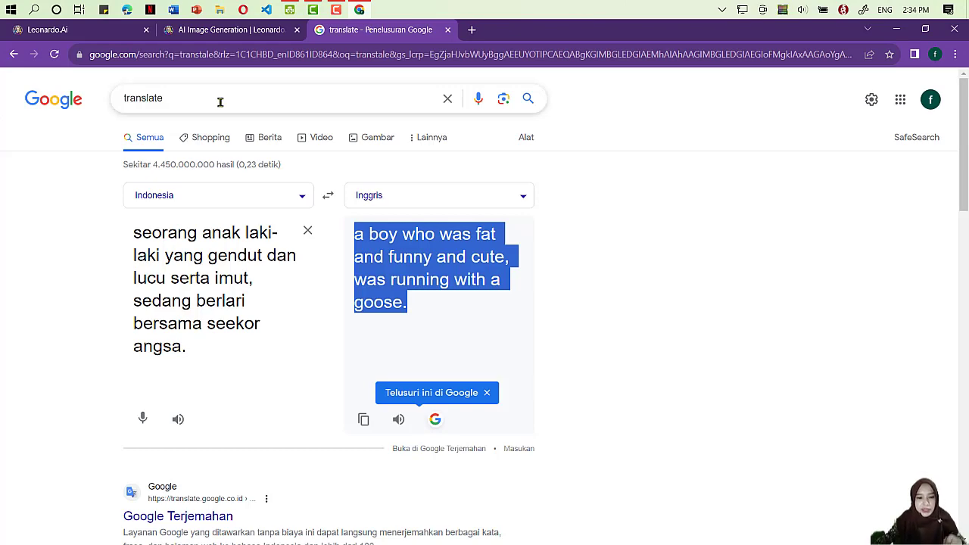
left_click(472, 29)
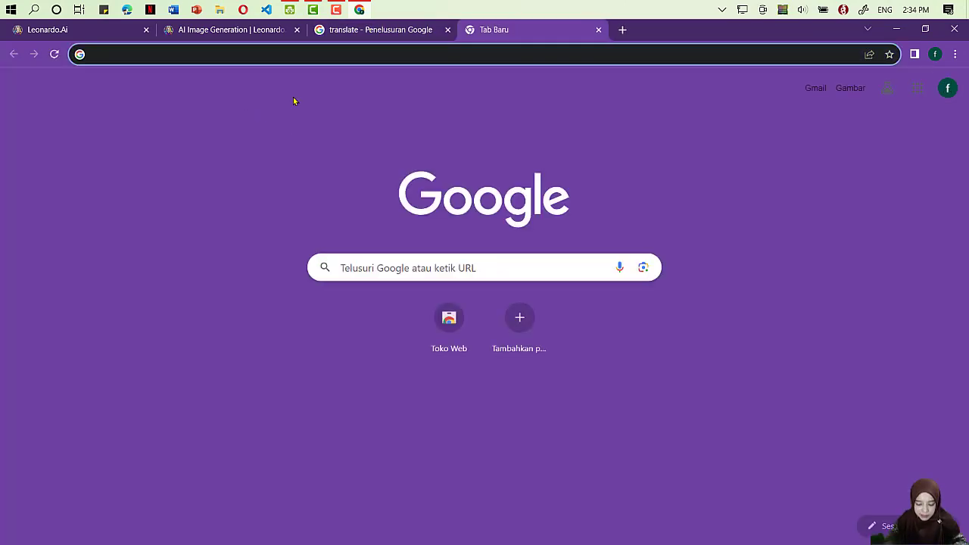
type("foto alin")
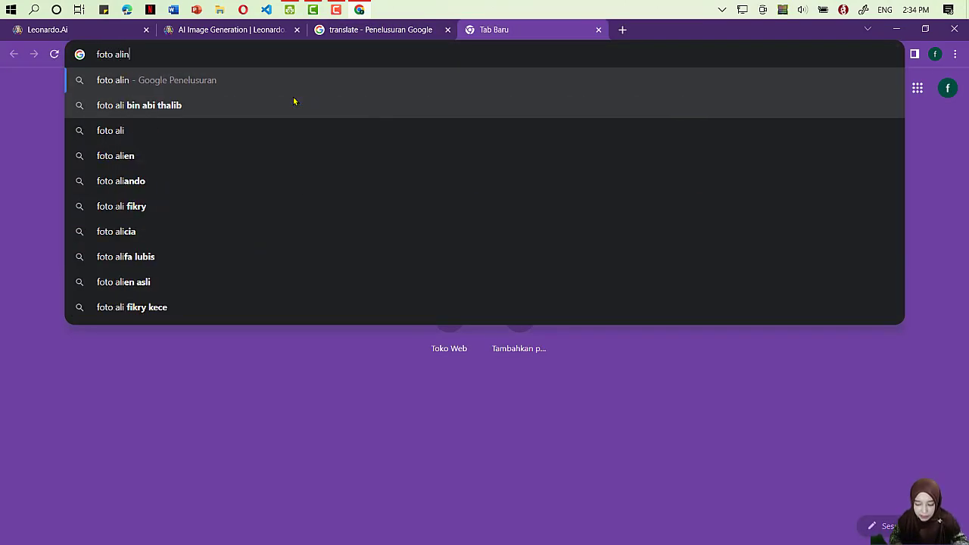
key("BackSpace")
type("andosy")
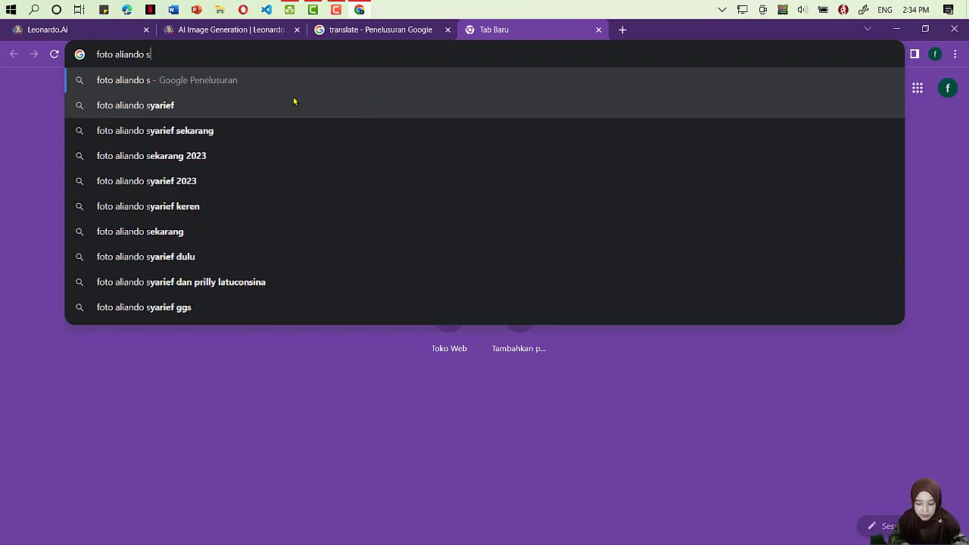
key("BackSpace")
key("BackSpace")
key("BackSpace")
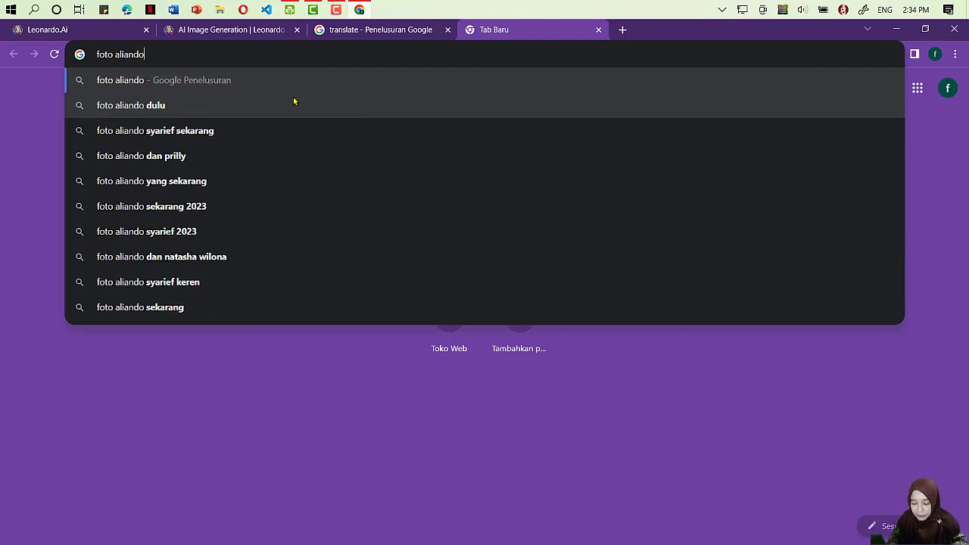
key("Return")
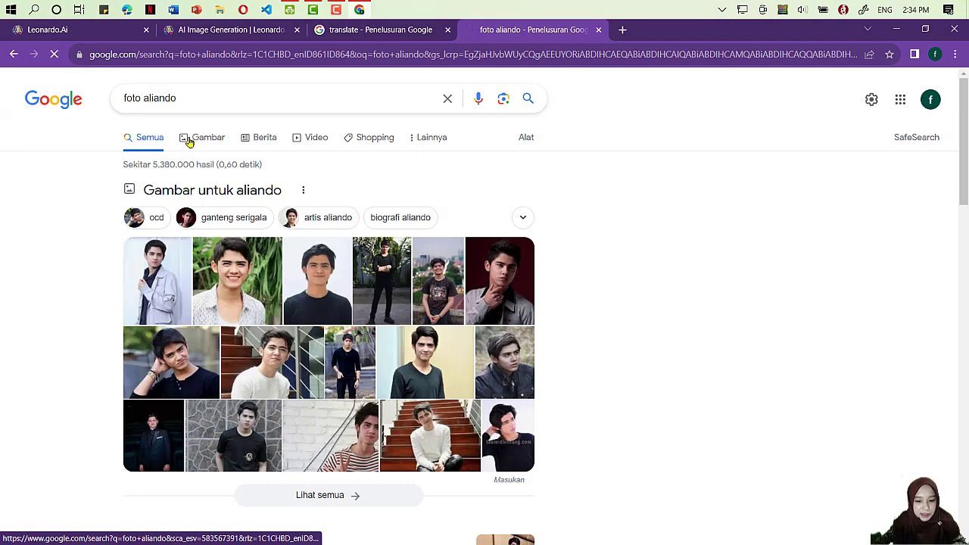
left_click(190, 140)
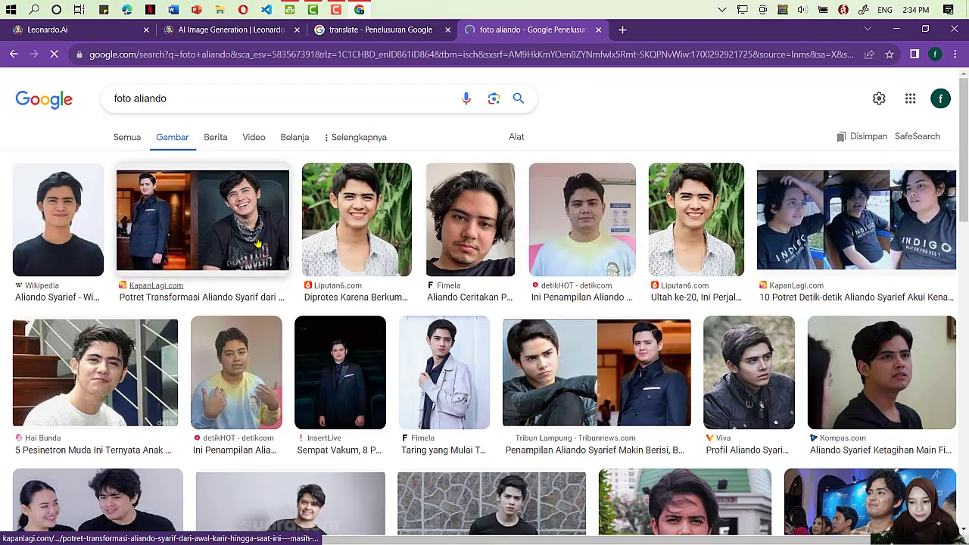
Browse the photo results and open the preview of the Wikipedia portrait in a black shirt.
scroll(366, 339, "down", 1)
scroll(366, 338, "down", 4)
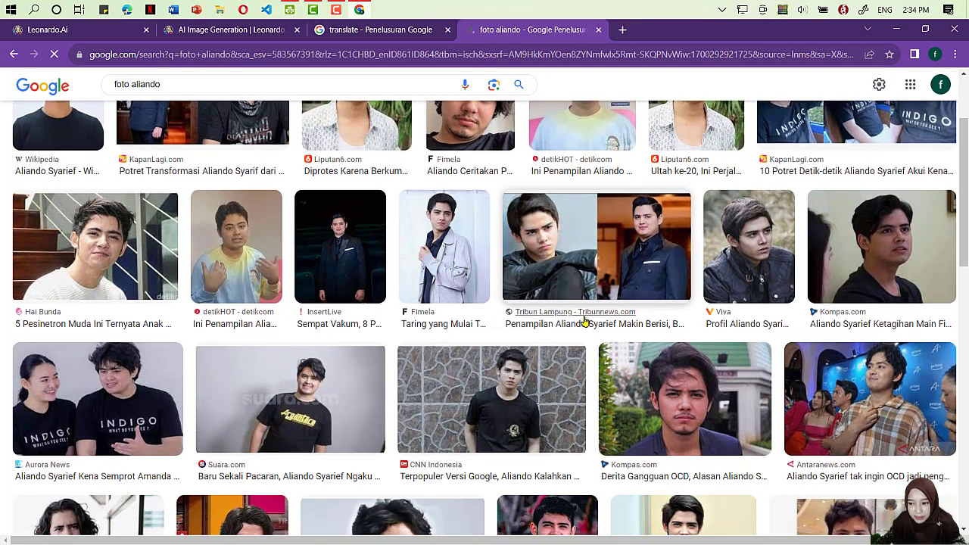
scroll(326, 376, "down", 1)
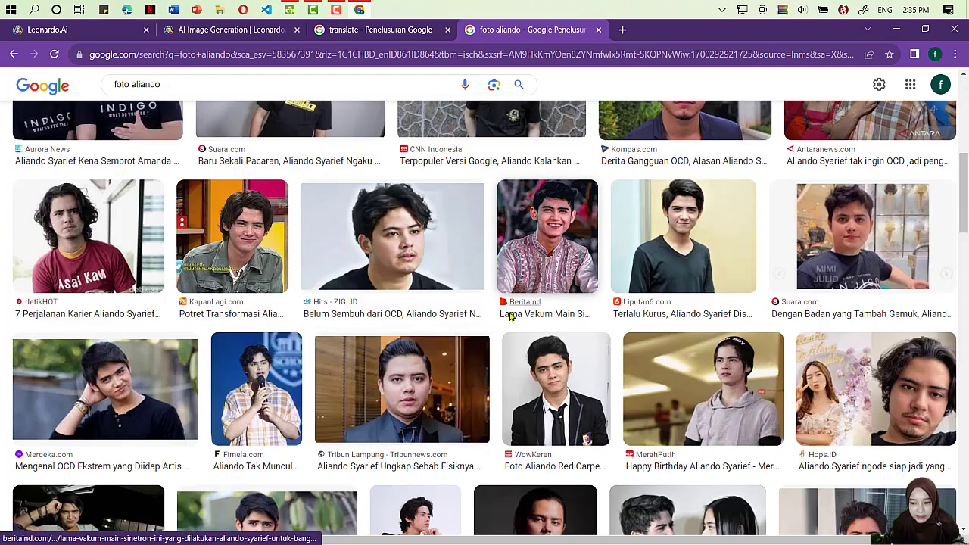
scroll(511, 315, "down", 2)
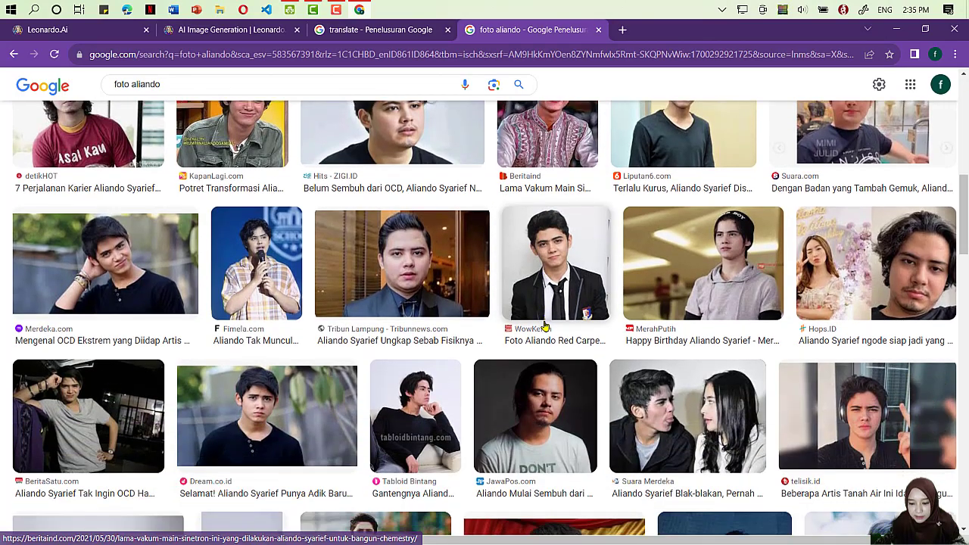
scroll(544, 325, "up", 5)
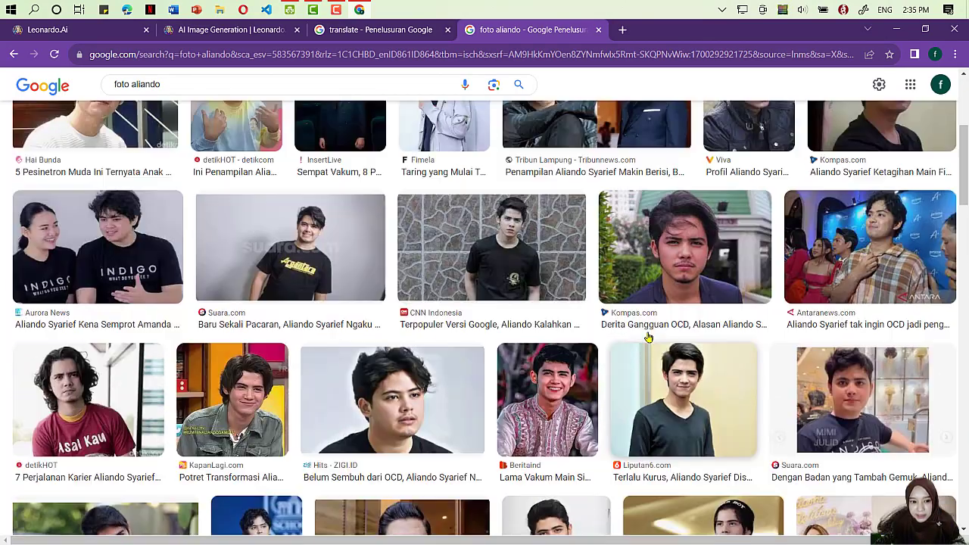
scroll(649, 338, "up", 3)
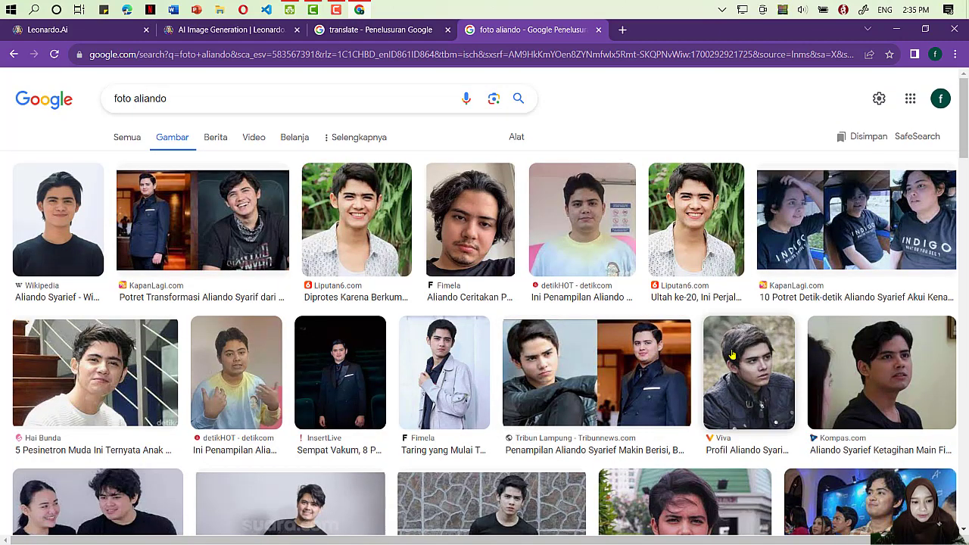
left_click(58, 219)
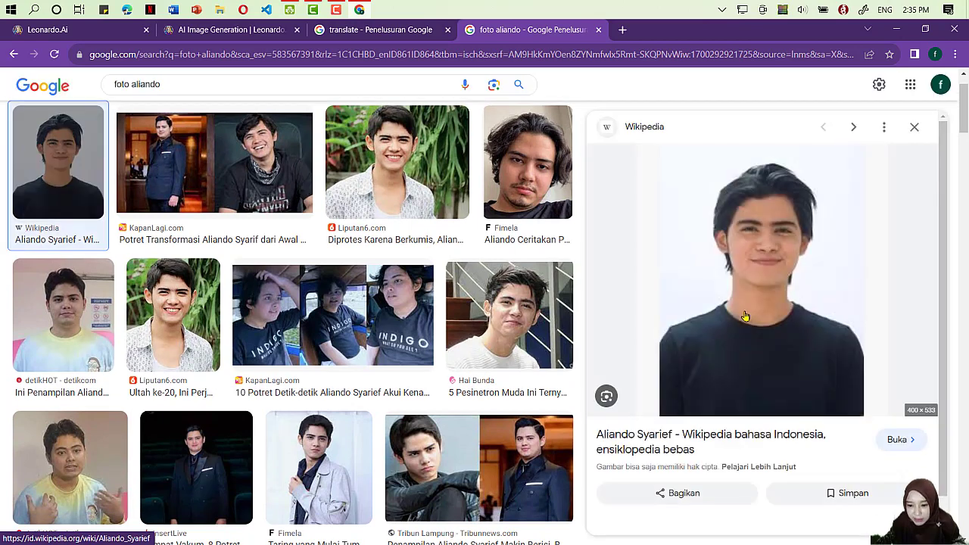
Save the previewed Wikipedia portrait as a JPEG image in the Downloads folder and close the preview.
scroll(745, 316, "down", 1)
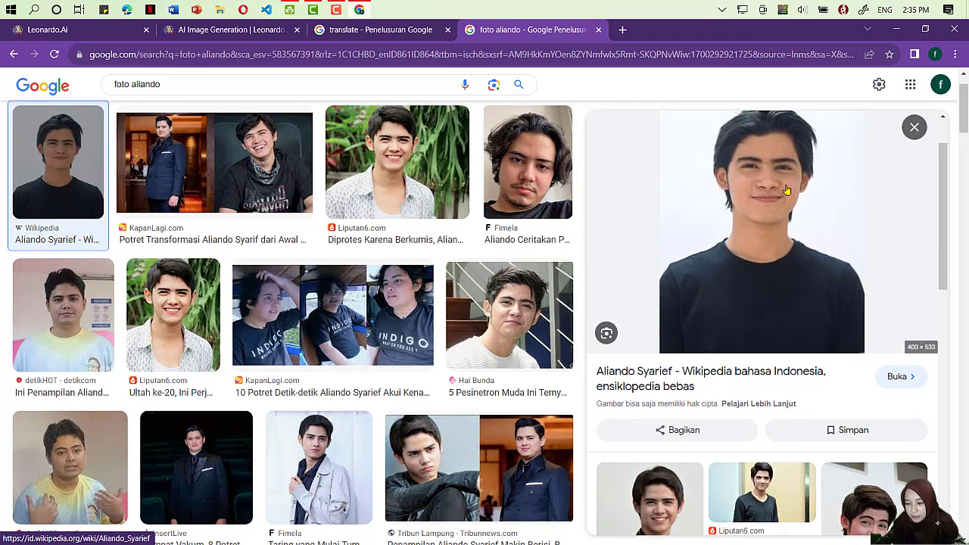
scroll(786, 189, "up", 1)
right_click(755, 241)
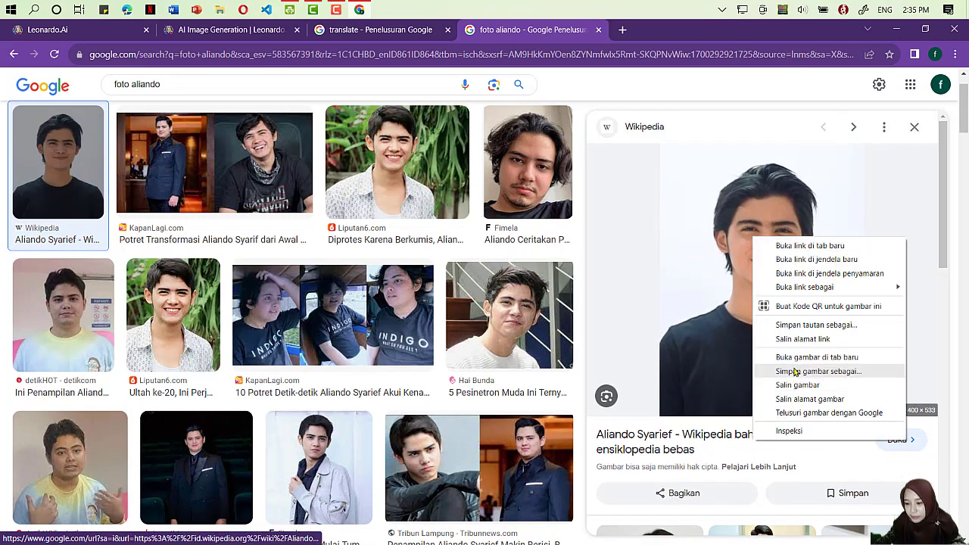
left_click(796, 371)
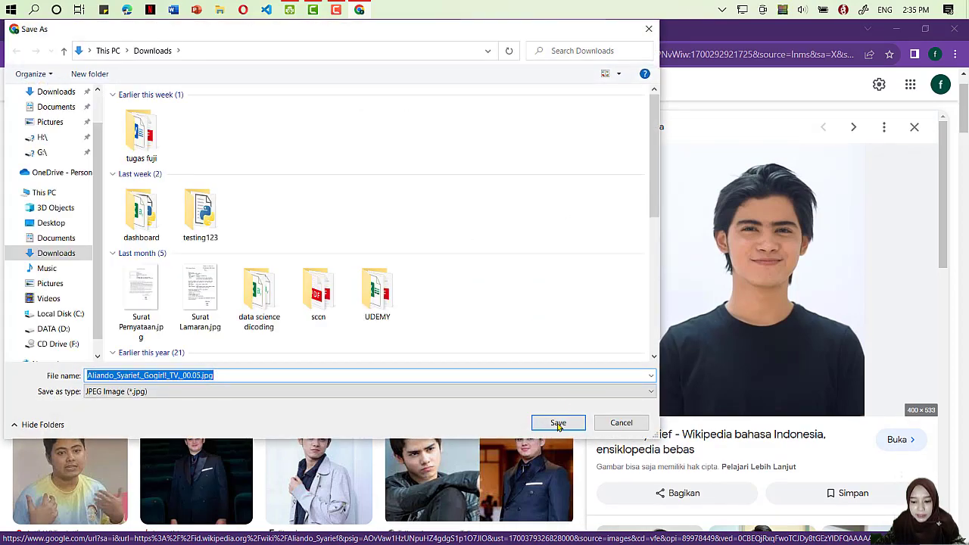
left_click(558, 423)
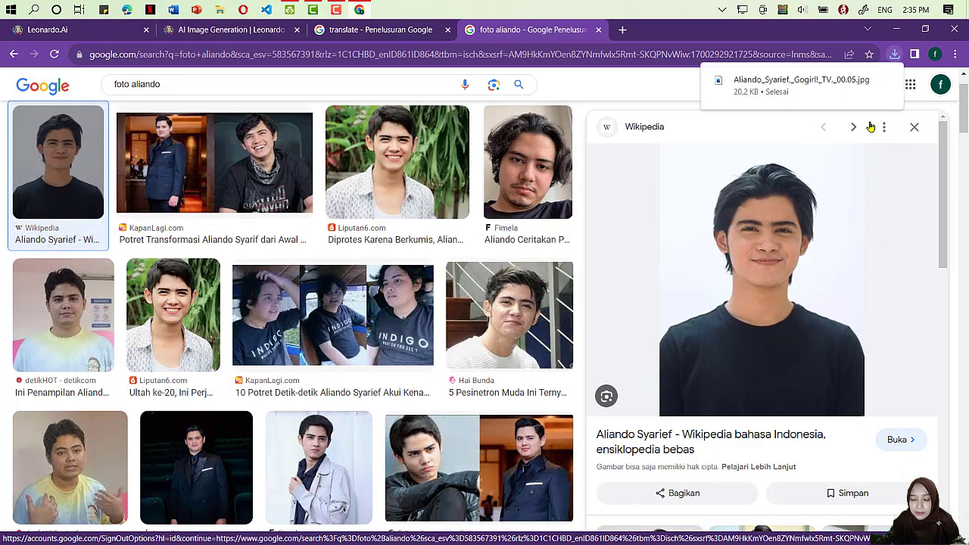
left_click(914, 128)
Return to Leonardo.Ai and upload the saved portrait from Downloads as the Image Guidance source image.
left_click(379, 30)
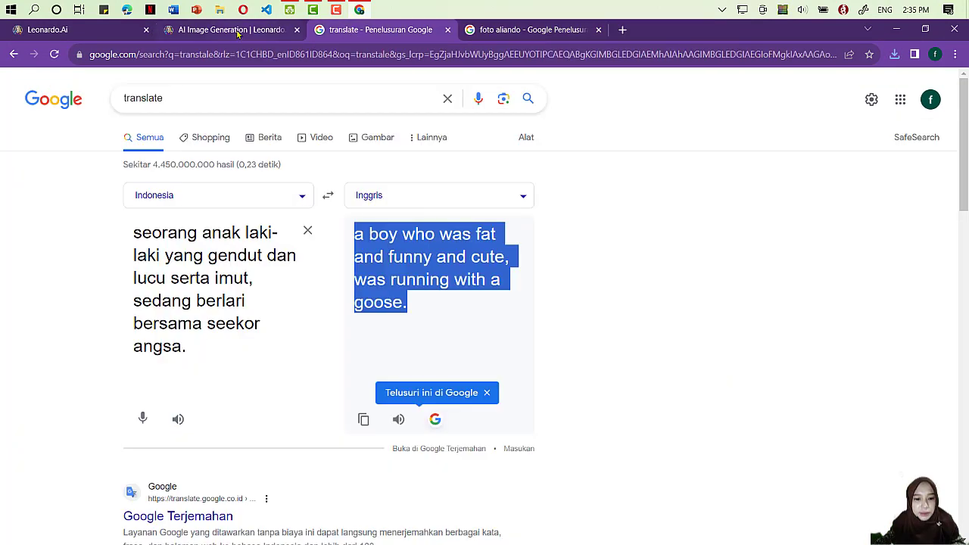
left_click(237, 32)
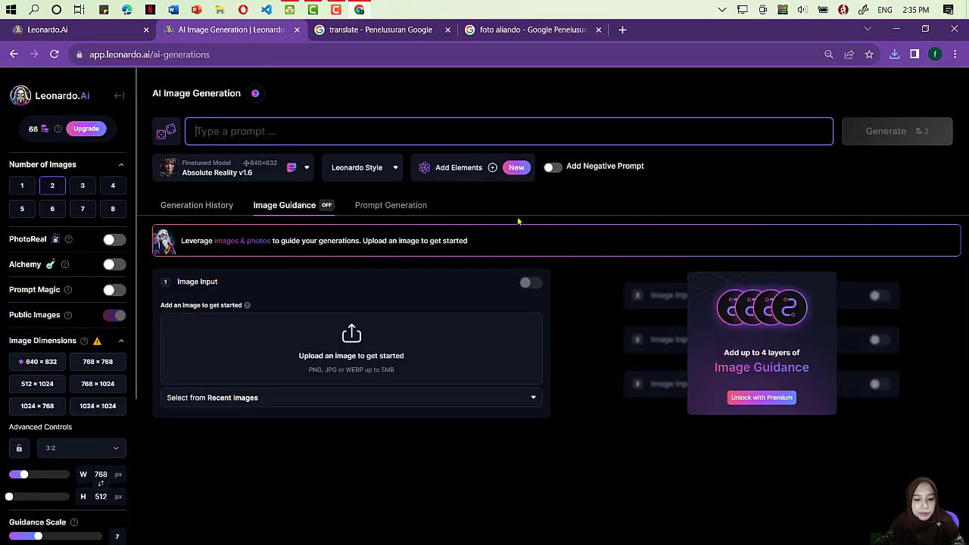
left_click(351, 333)
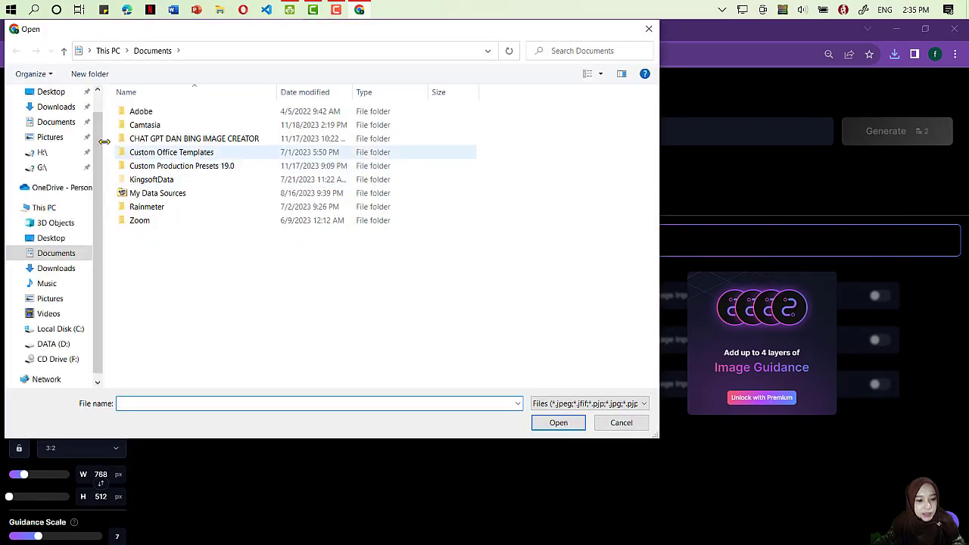
left_click(62, 107)
left_click(147, 153)
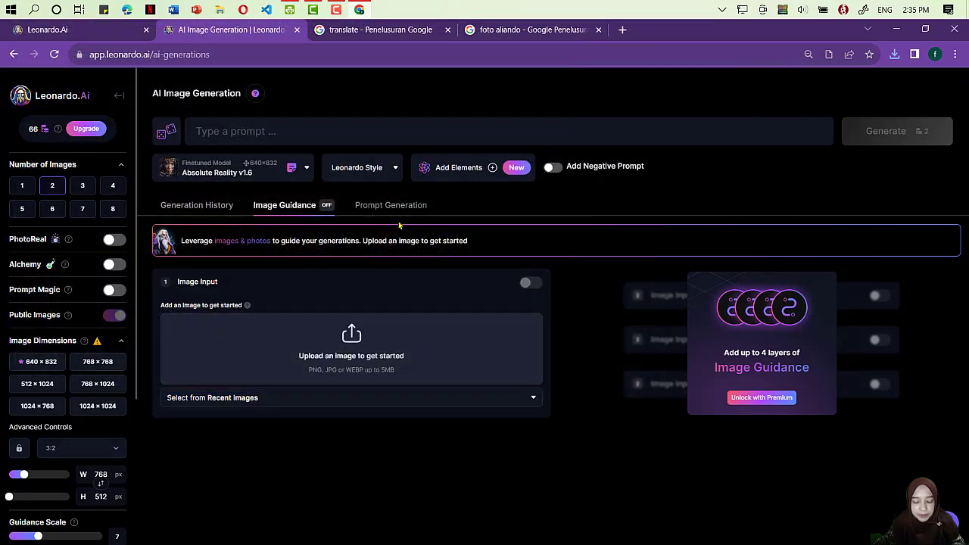
left_click(558, 423)
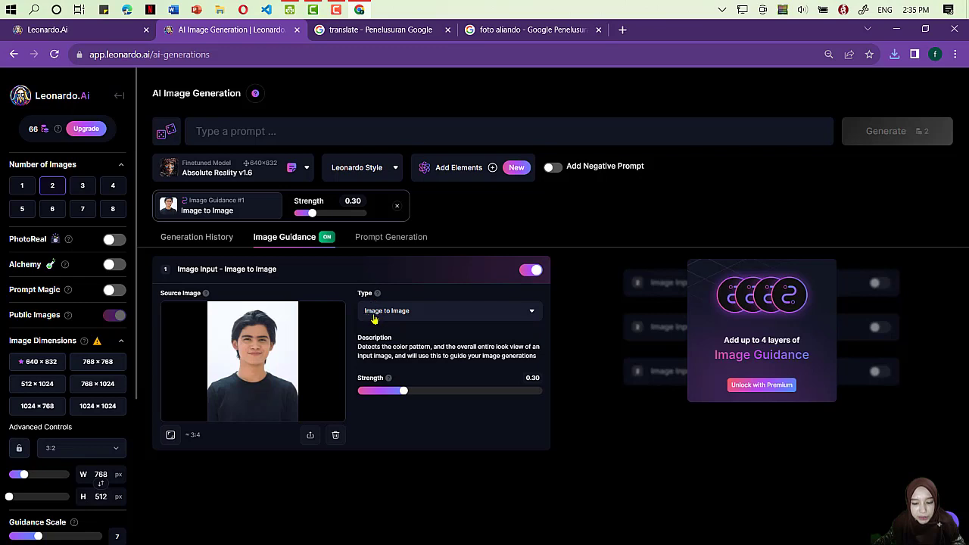
Enter the prompt "similar yet different to image prompting. a handsome man.".
left_click(227, 133)
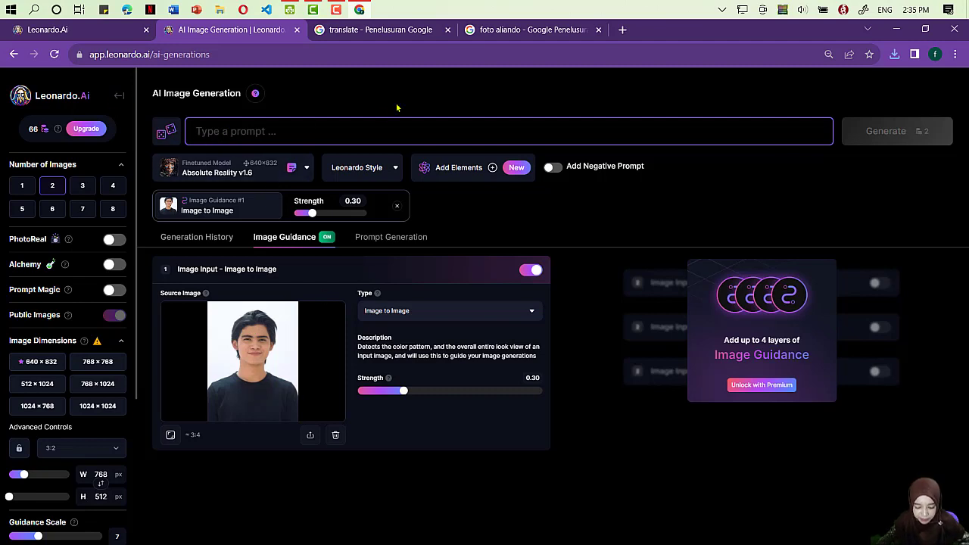
type("similar")
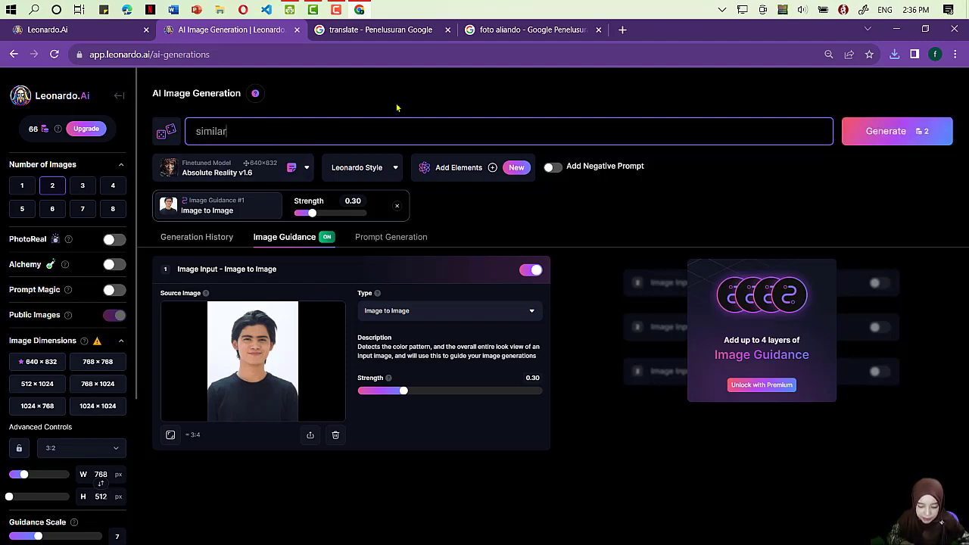
type(" yet diffe")
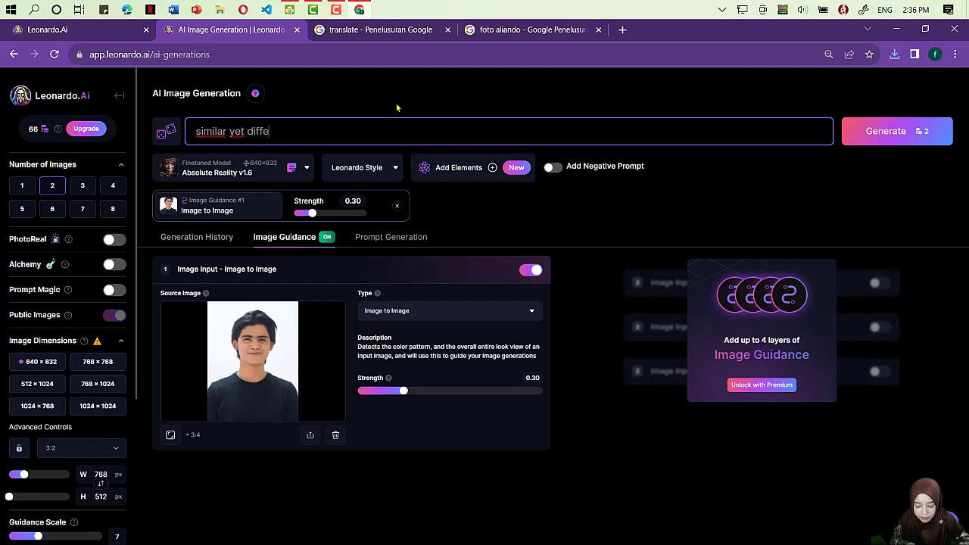
type("rent to image prompting. a hand")
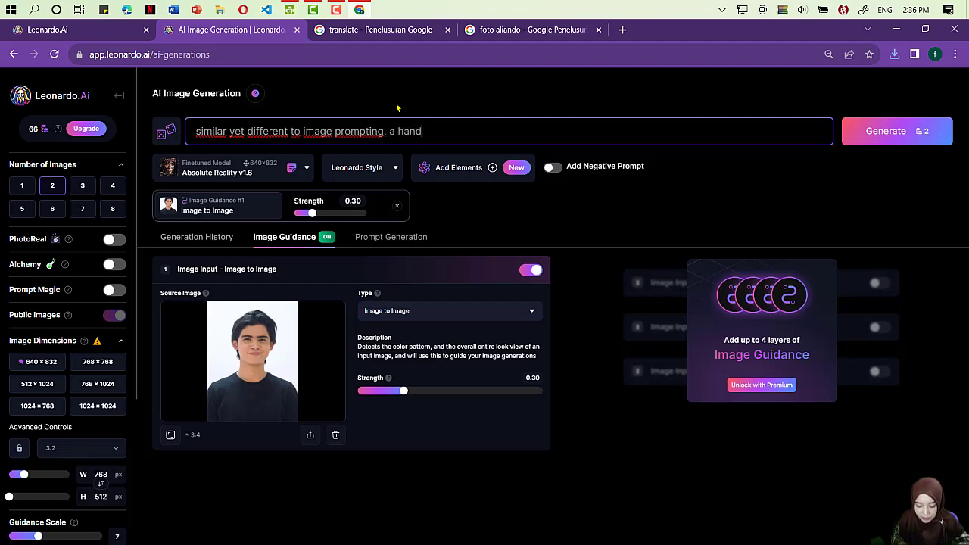
type("some man.")
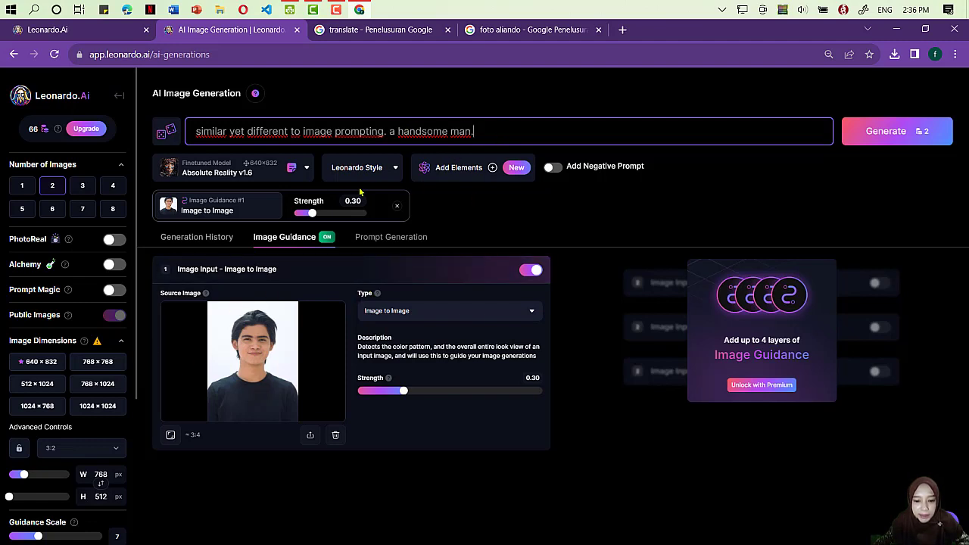
Keep the Absolute Reality v1.6 model, generate images guided by the uploaded portrait, and view them in the generation history.
left_click(294, 170)
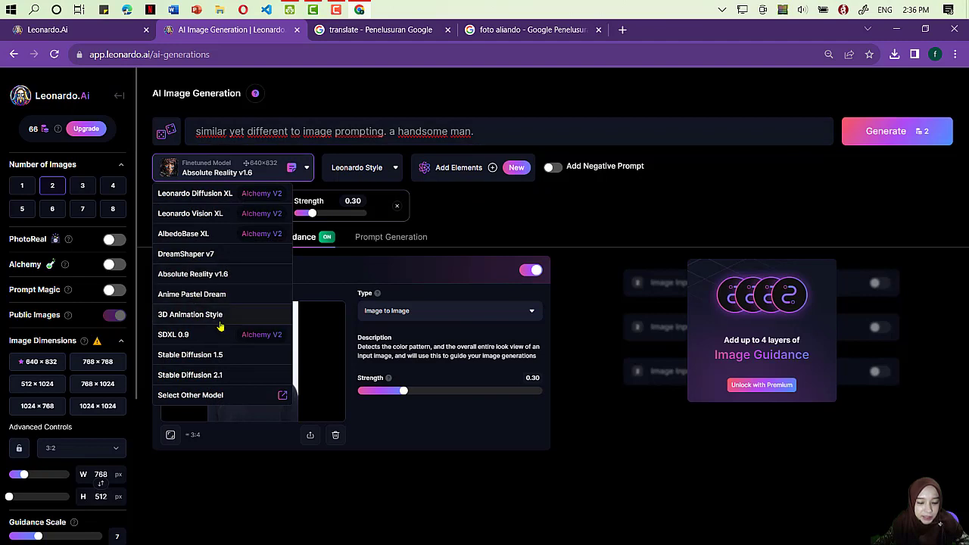
left_click(293, 159)
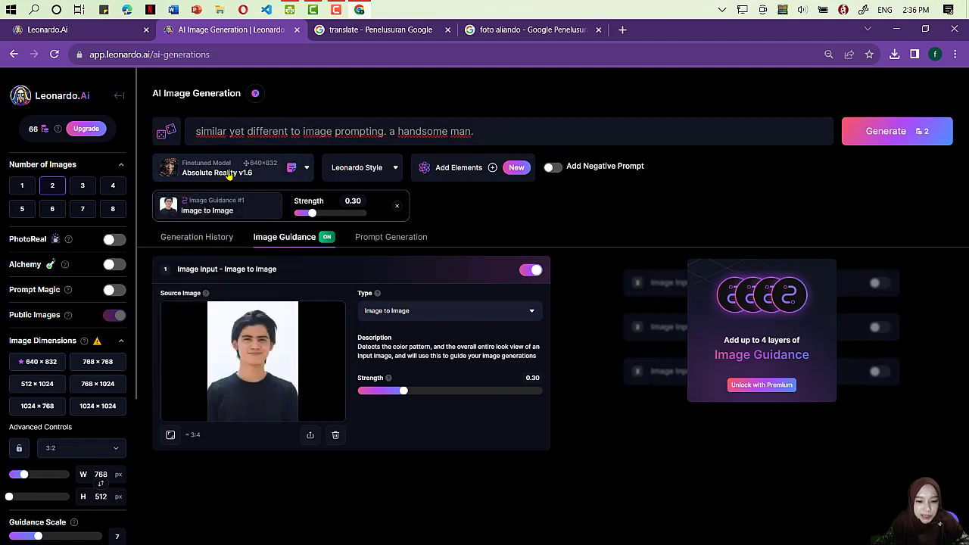
left_click(868, 134)
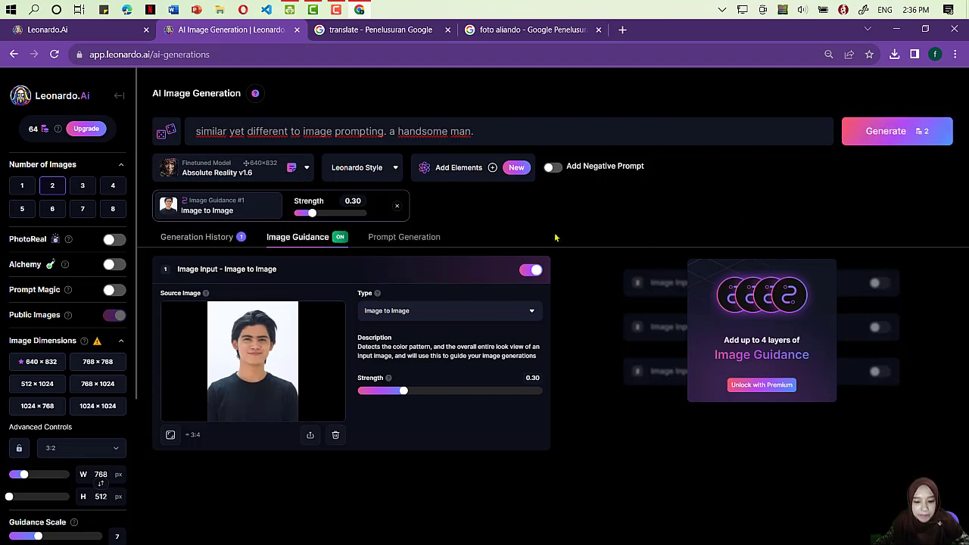
left_click(200, 238)
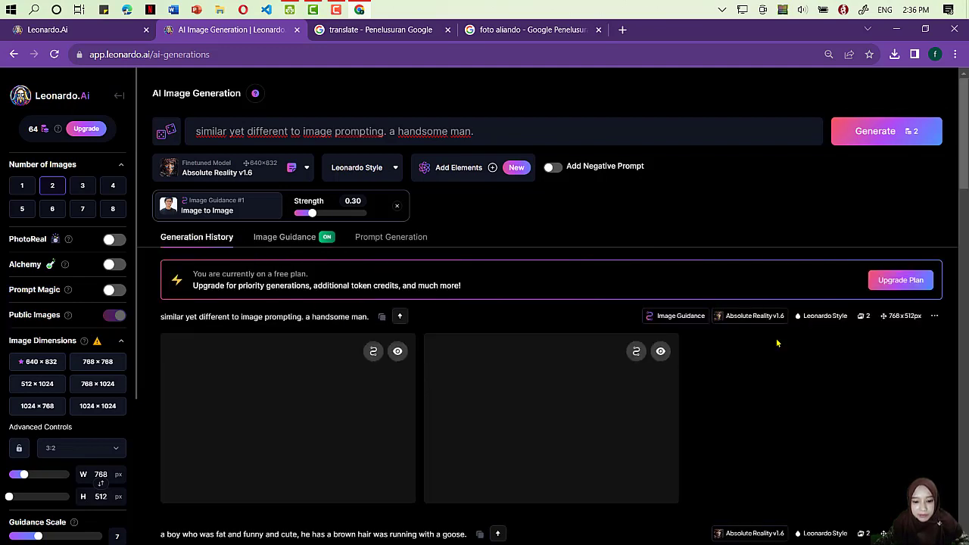
scroll(772, 339, "down", 1)
scroll(628, 335, "down", 1)
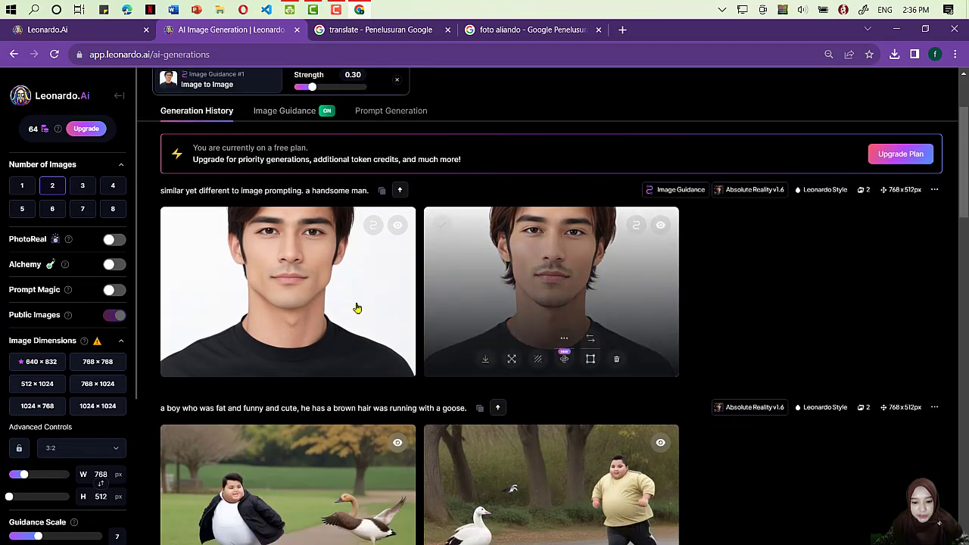
scroll(609, 364, "up", 1)
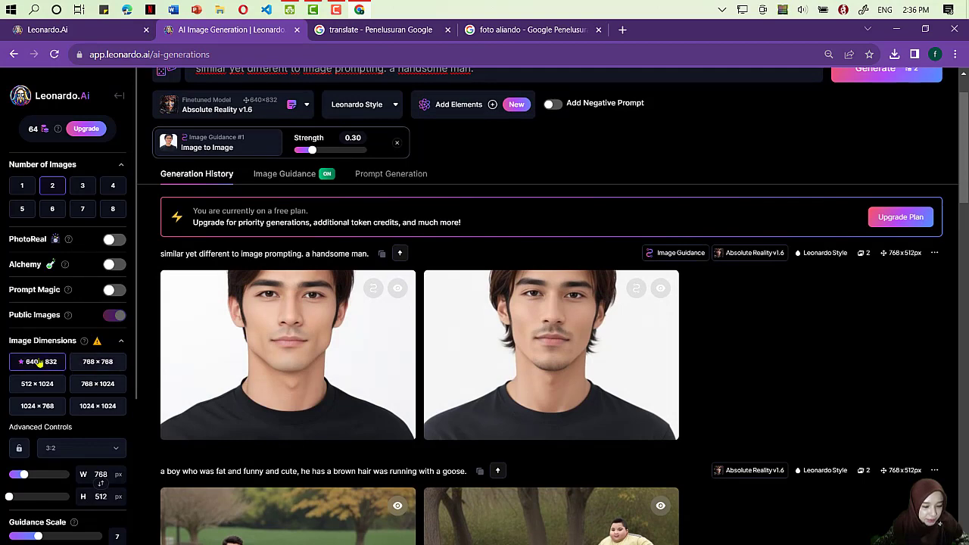
Set the image dimensions to 768 × 1024 and switch the finetuned model to DreamShaper v7.
left_click(280, 174)
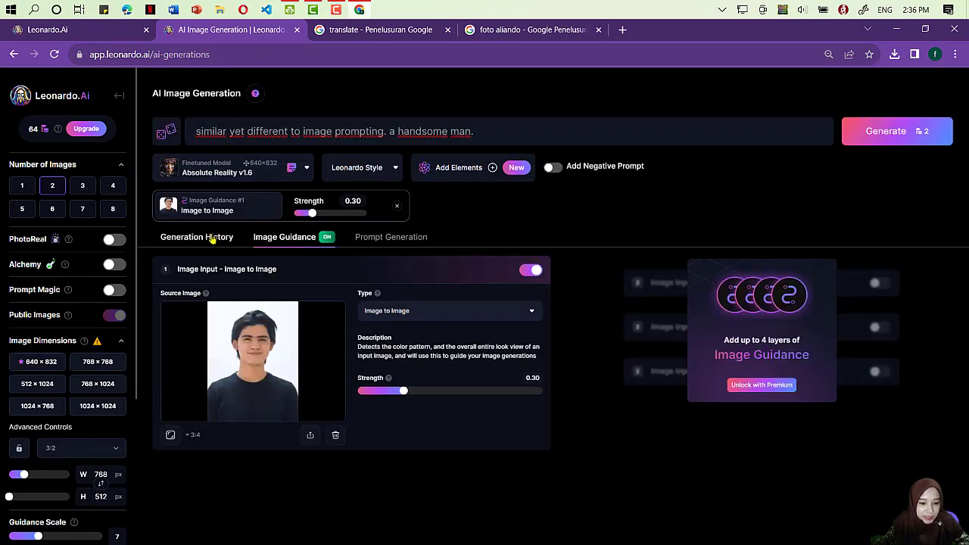
left_click(90, 386)
left_click(197, 237)
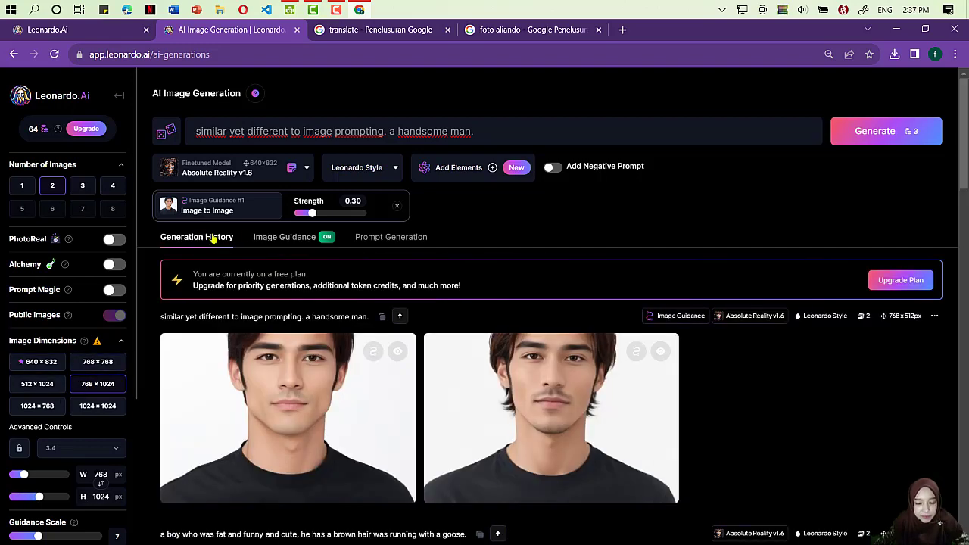
left_click(282, 237)
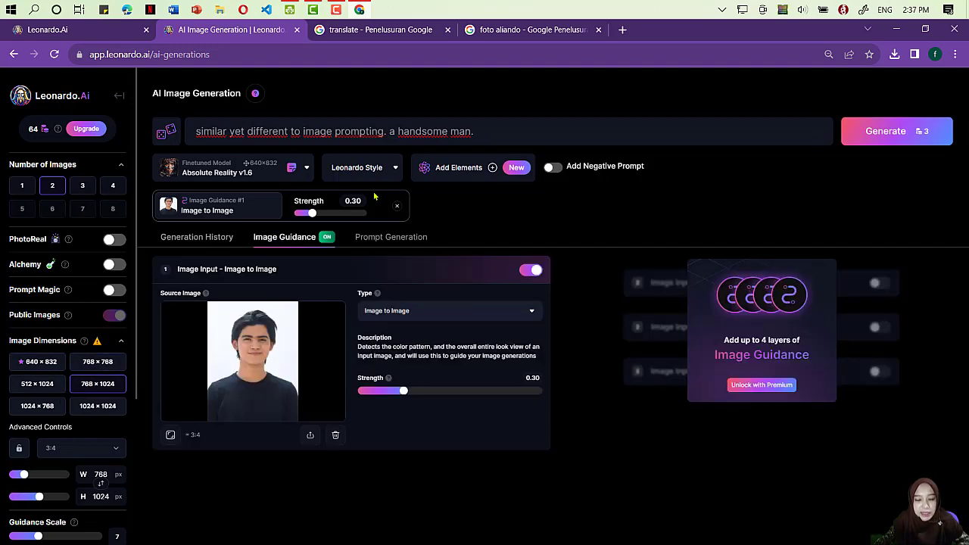
left_click(296, 168)
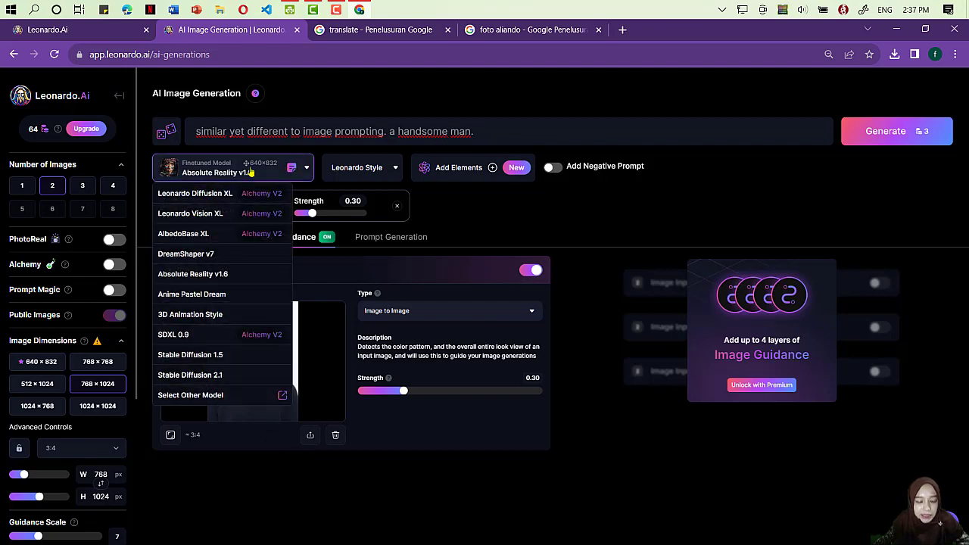
left_click(238, 256)
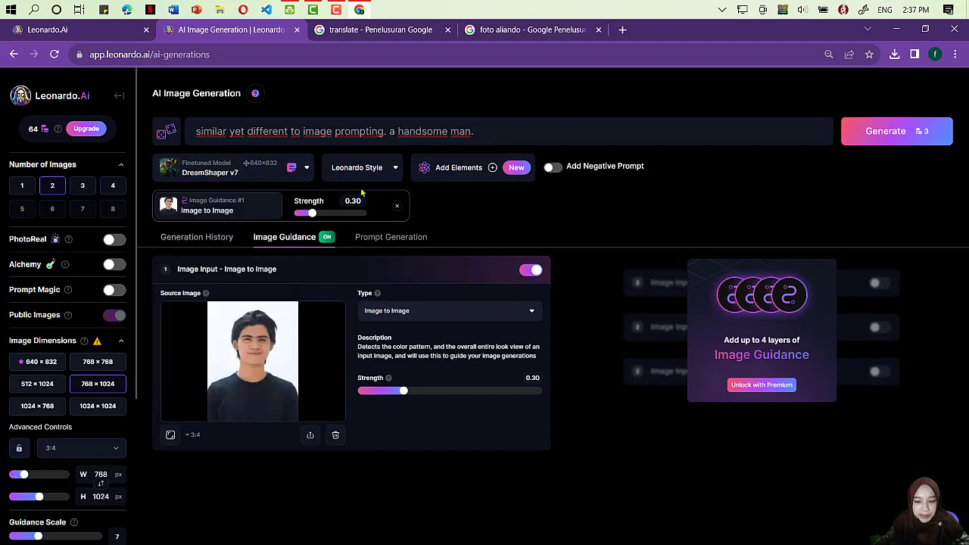
Generate images with DreamShaper v7 and compare them with the earlier Absolute Reality results in the generation history.
left_click(892, 133)
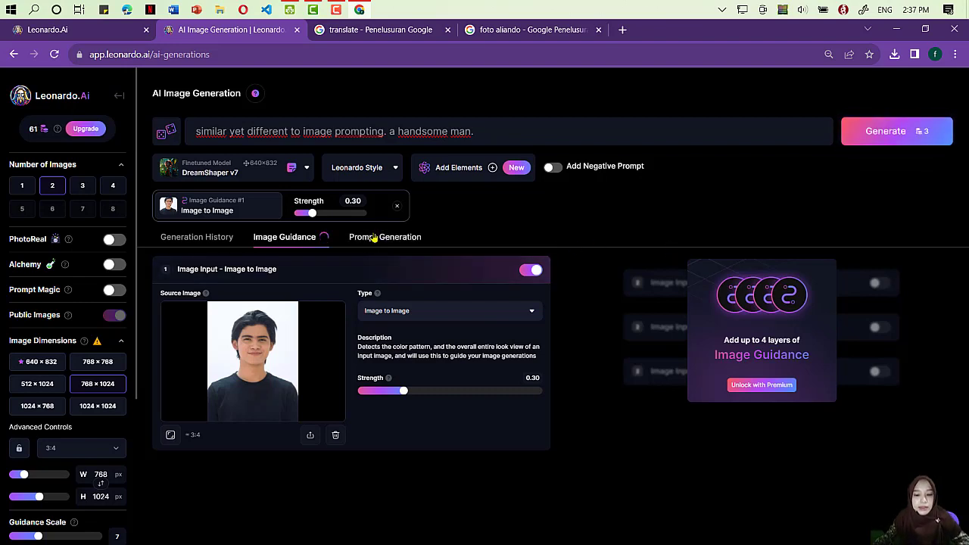
left_click(205, 238)
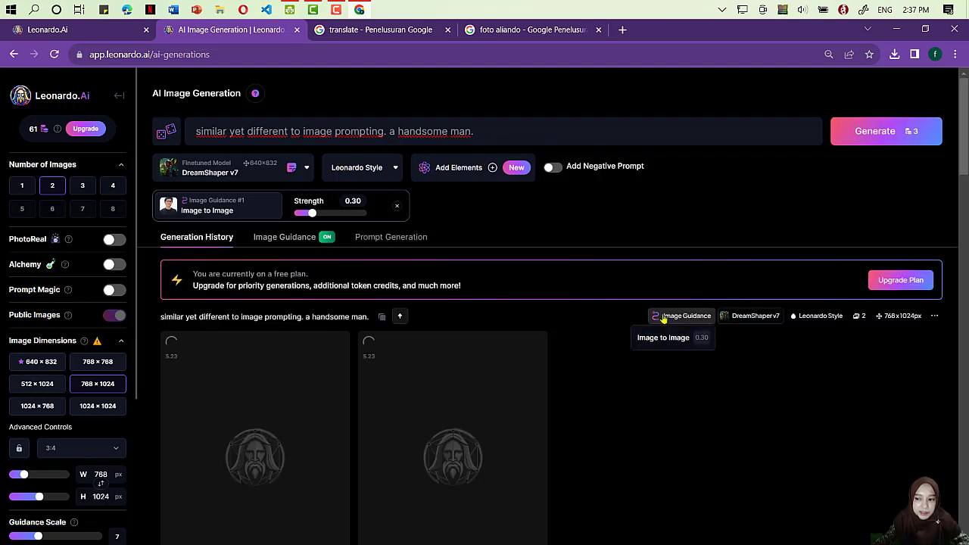
scroll(622, 303, "down", 1)
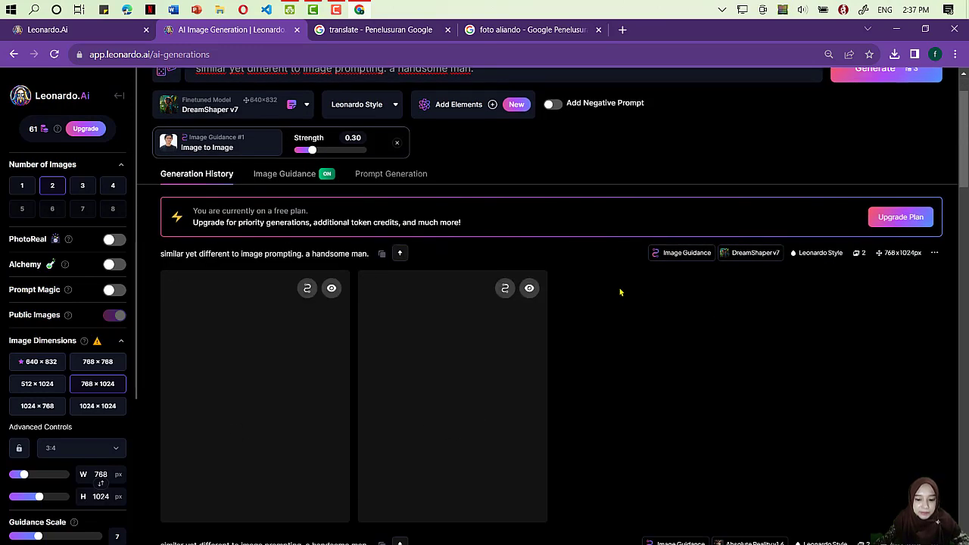
scroll(618, 295, "down", 2)
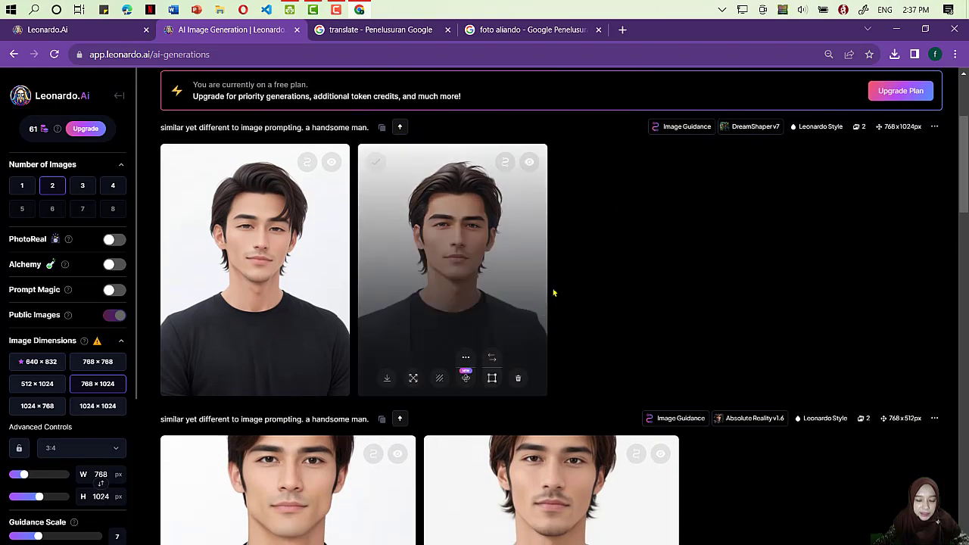
scroll(340, 215, "down", 1)
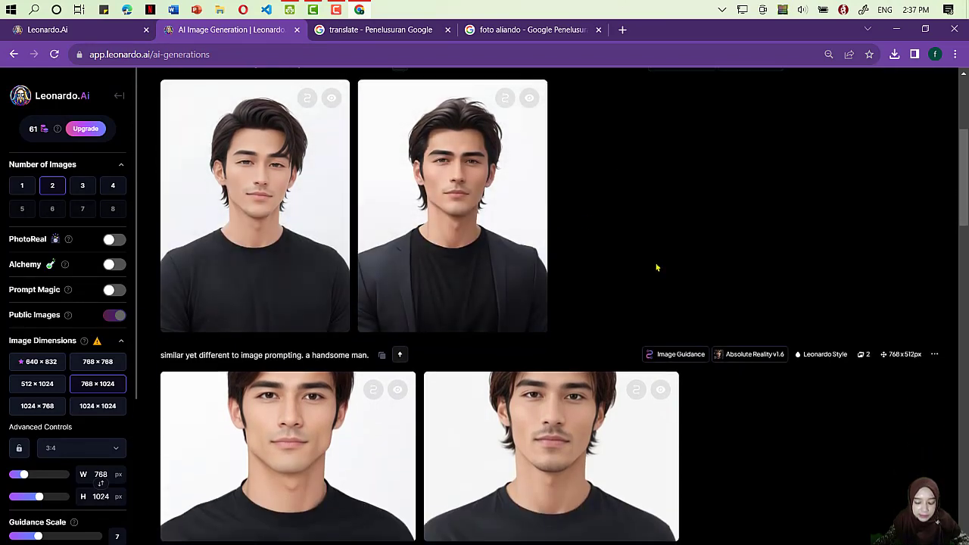
scroll(459, 337, "down", 2)
scroll(267, 267, "up", 3)
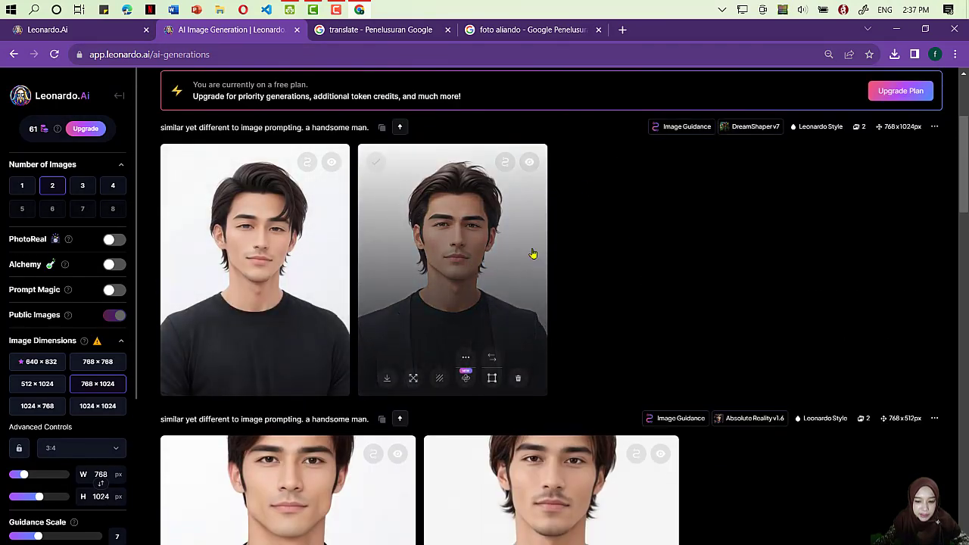
scroll(660, 234, "up", 3)
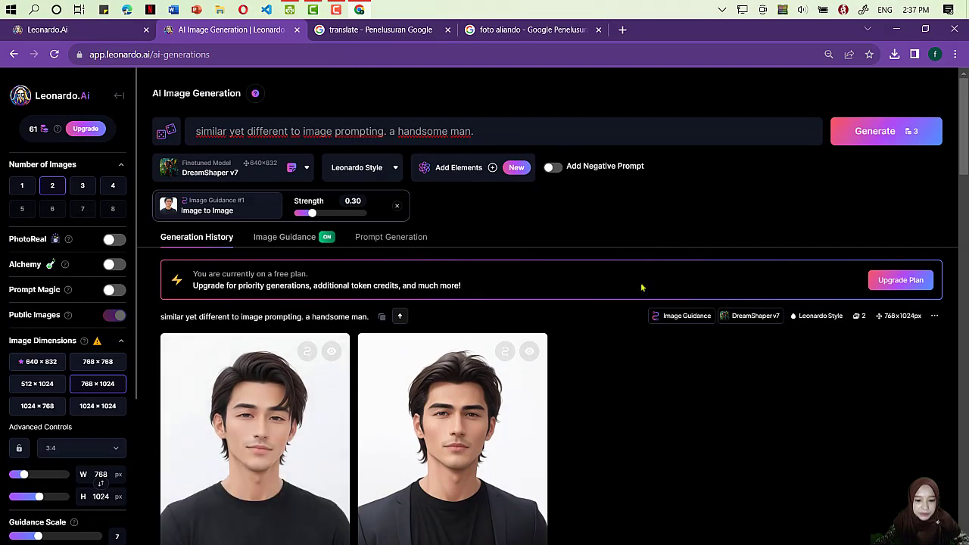
Choose DreamShaper v5 from the other platform models as the finetuned model for generation.
left_click(289, 169)
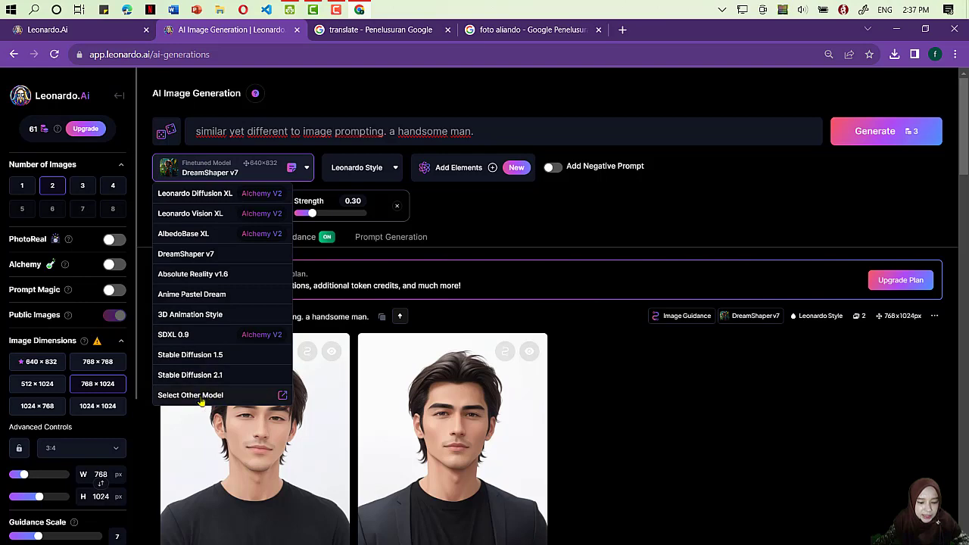
left_click(241, 399)
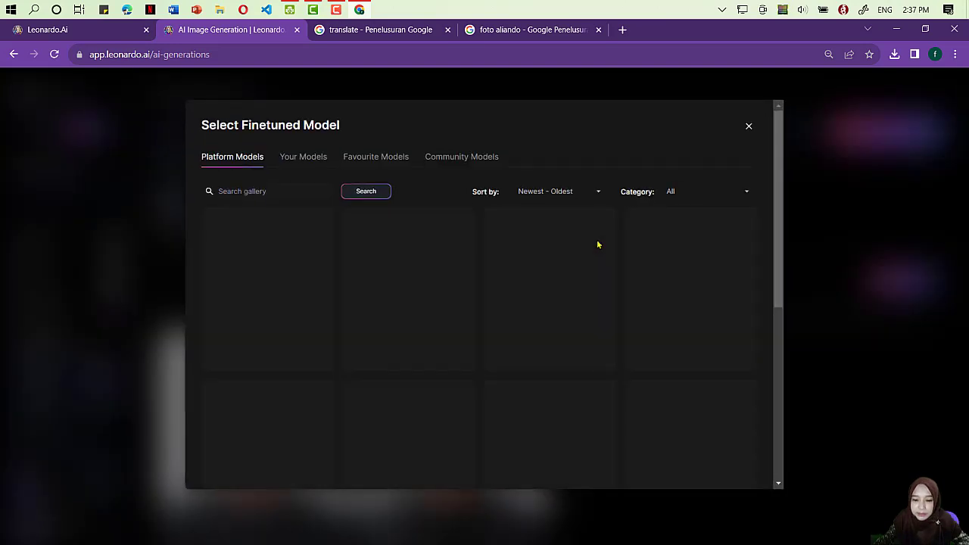
scroll(341, 250, "down", 5)
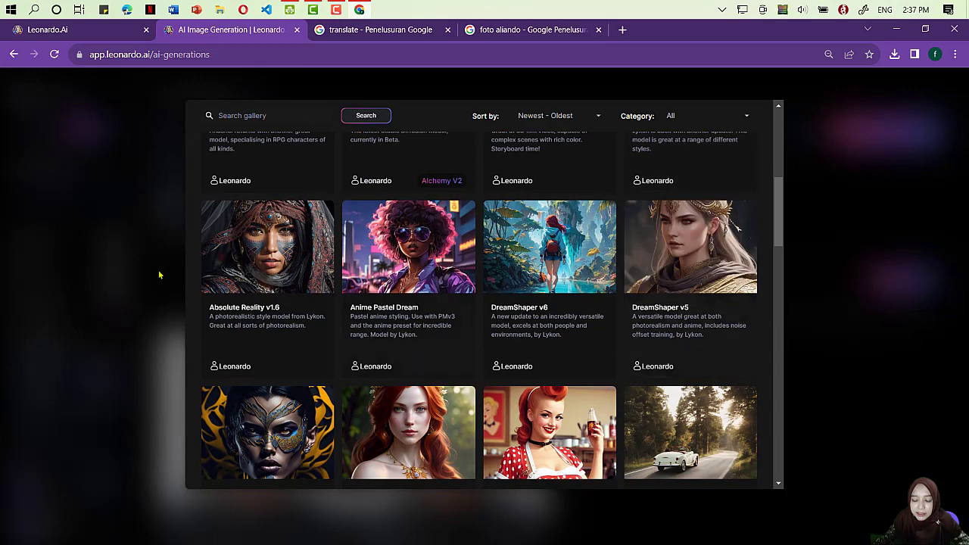
left_click(685, 318)
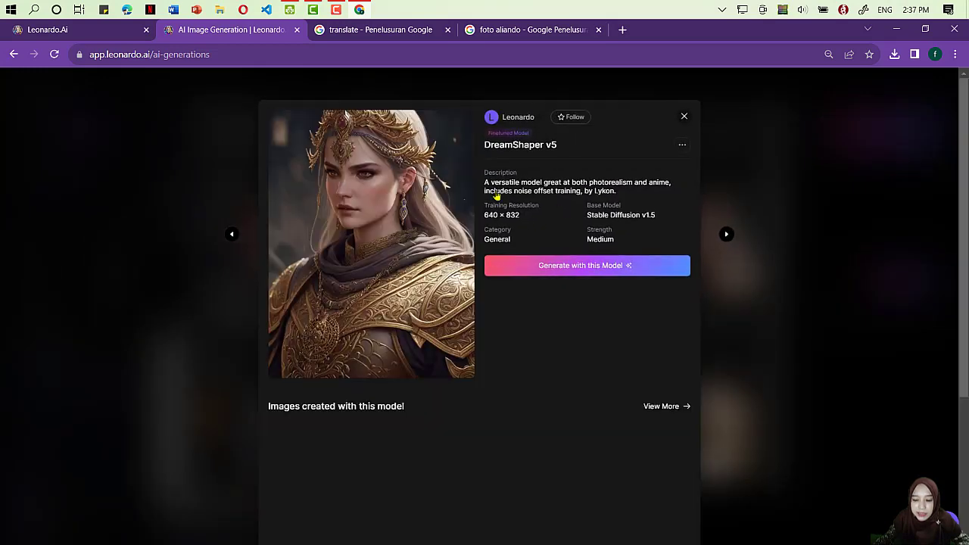
left_click(533, 270)
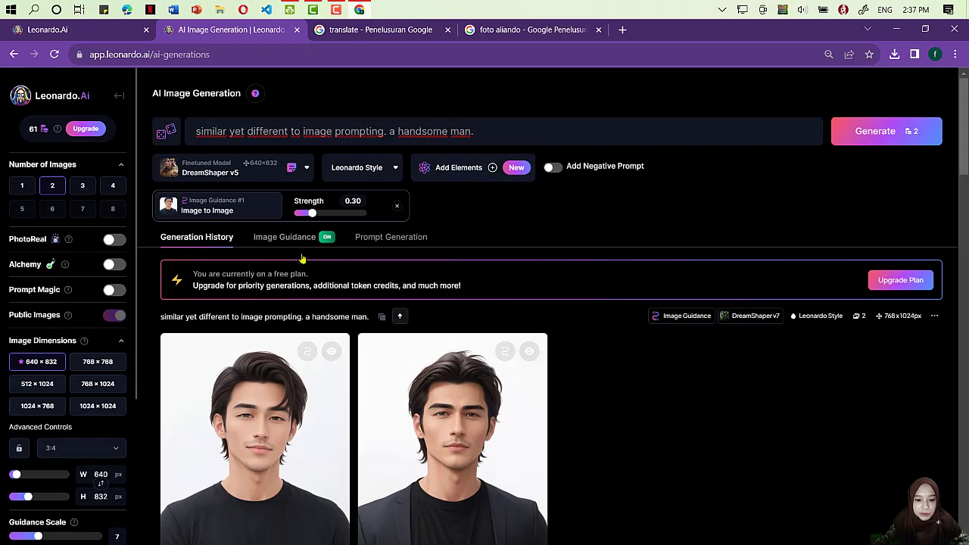
Check the Image Guidance source portrait, generate images with DreamShaper v5, and review them in the generation history.
left_click(491, 133)
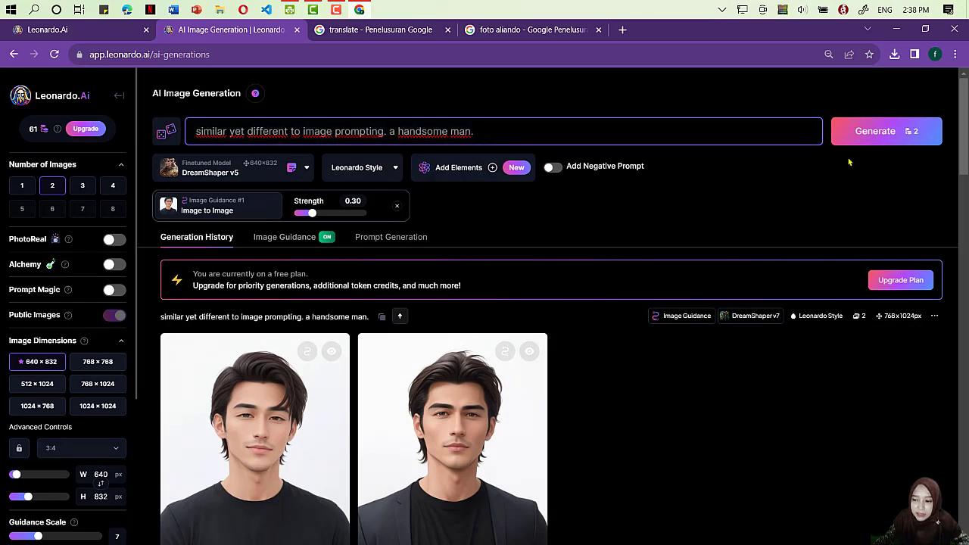
left_click(287, 239)
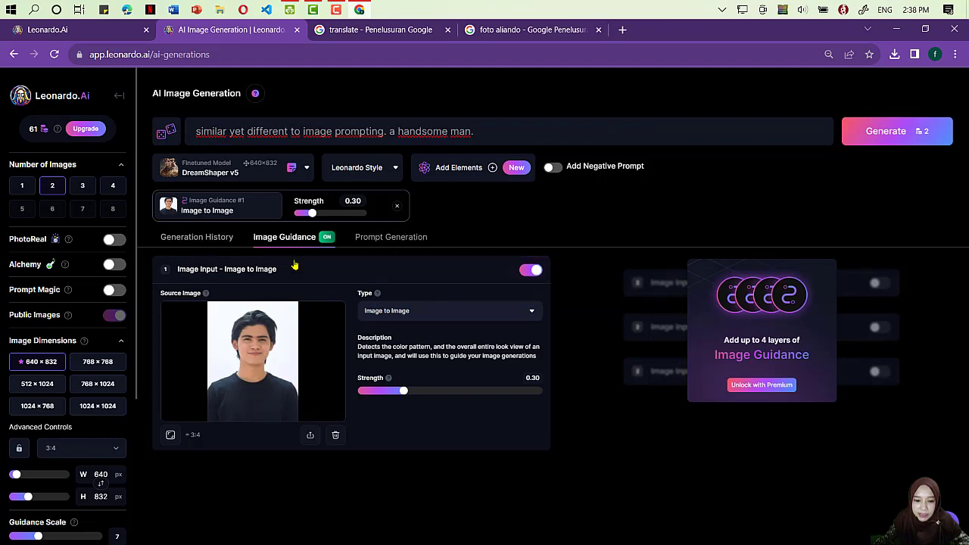
left_click(881, 127)
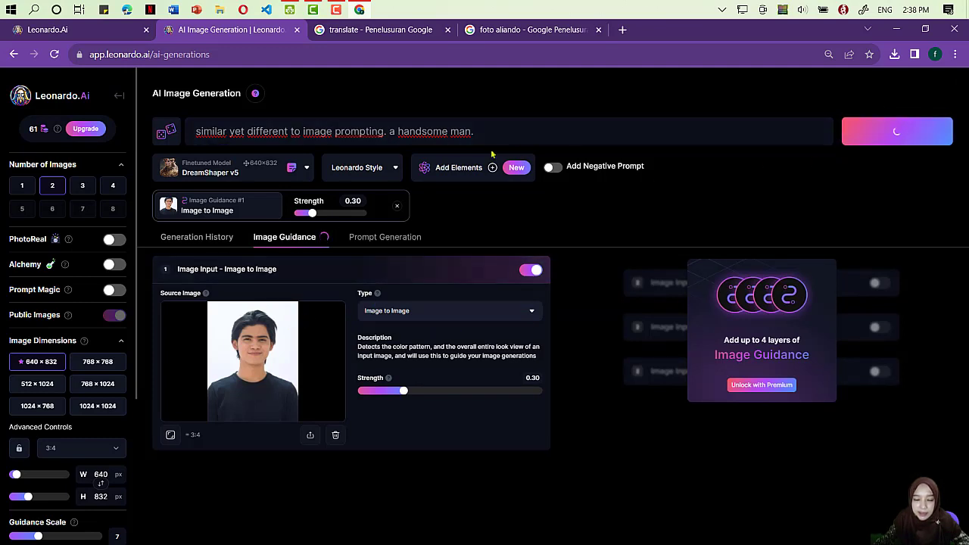
left_click(185, 239)
scroll(563, 322, "down", 2)
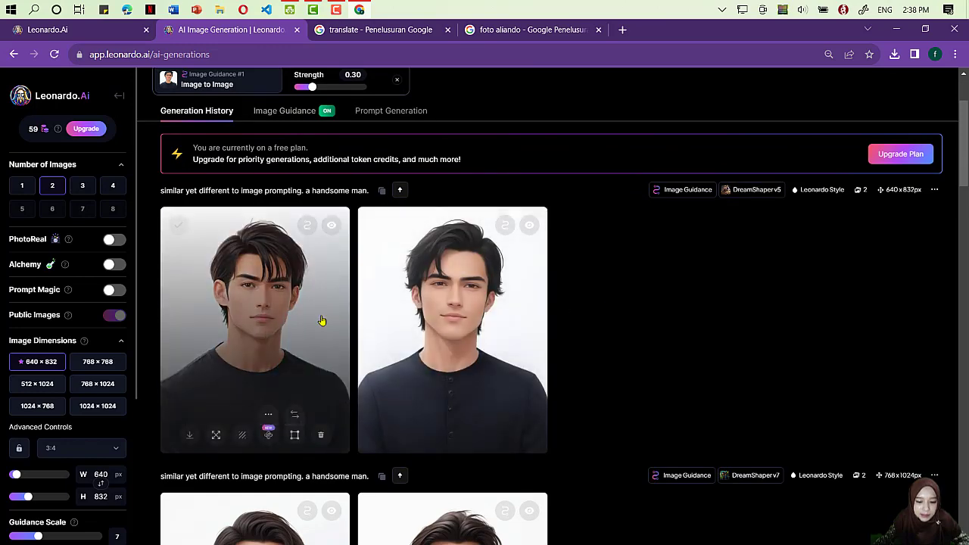
scroll(605, 340, "down", 1)
scroll(604, 339, "up", 3)
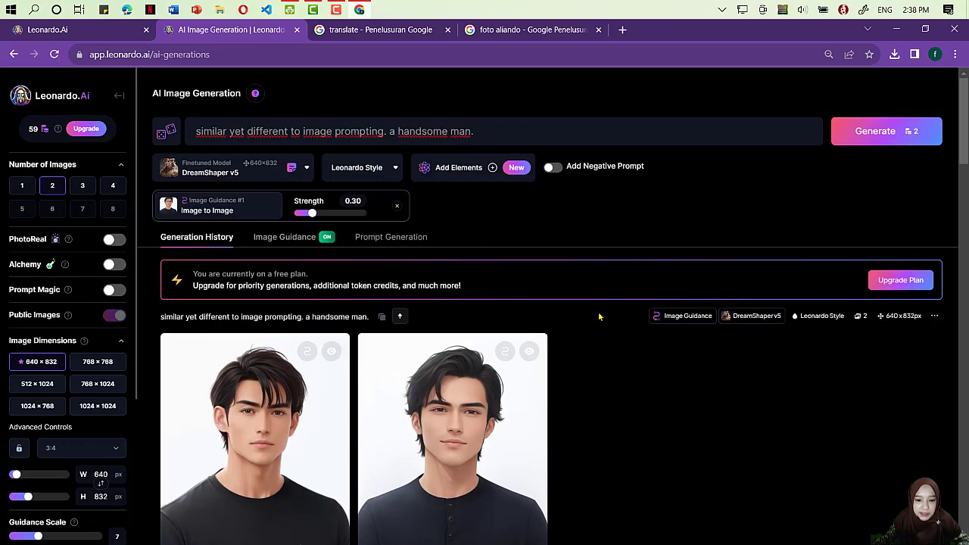
Set the generation style to None while keeping DreamShaper v5 as the finetuned model.
left_click(276, 170)
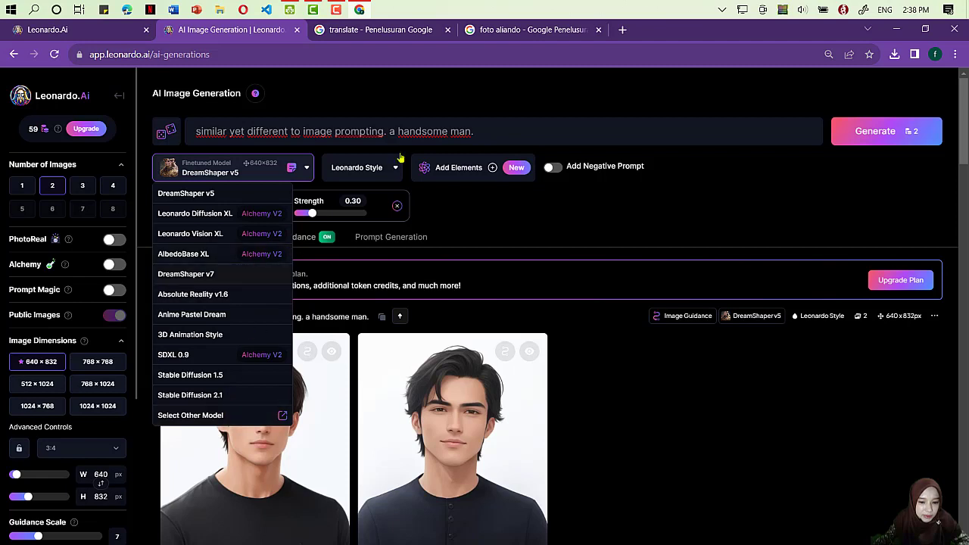
left_click(375, 171)
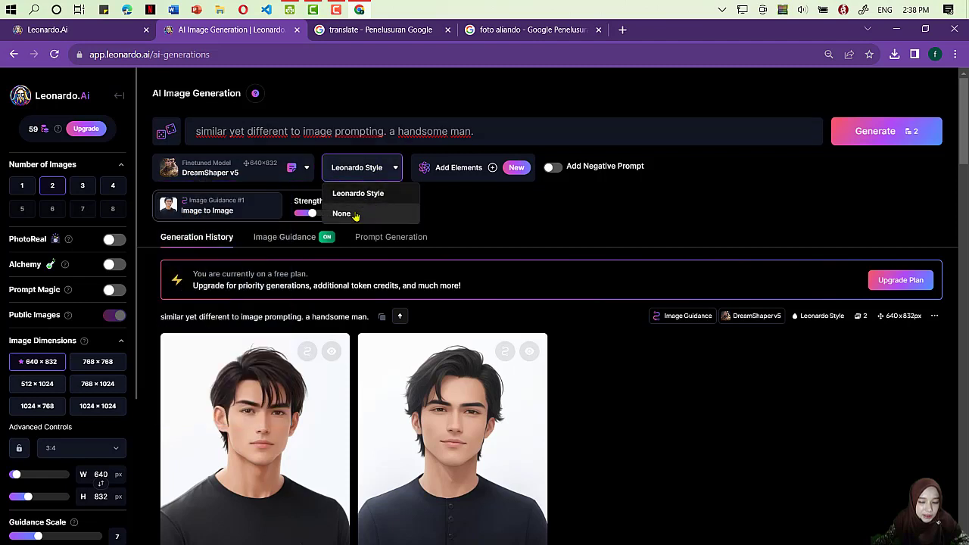
left_click(355, 215)
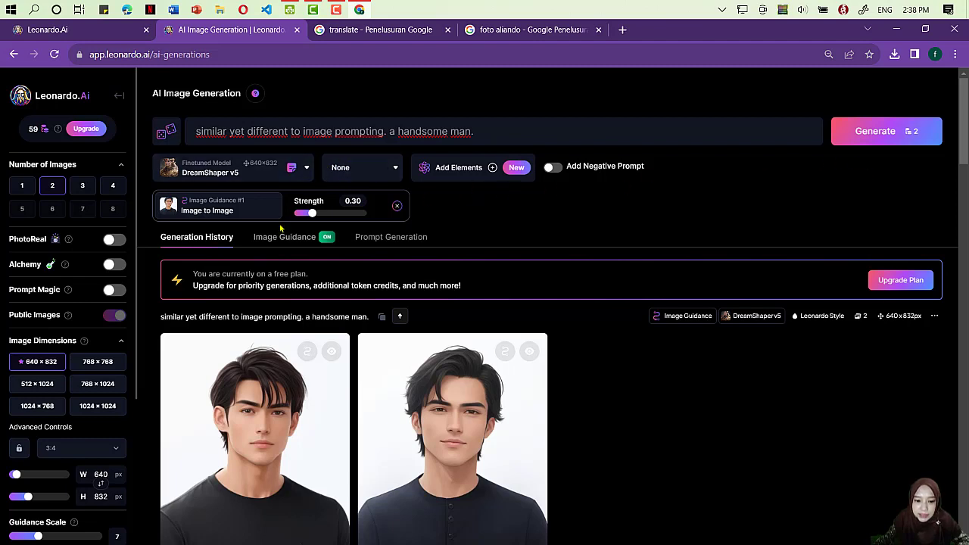
Generate images with DreamShaper v5 without a style and compare them with the Leonardo Style results in the generation history.
left_click(870, 133)
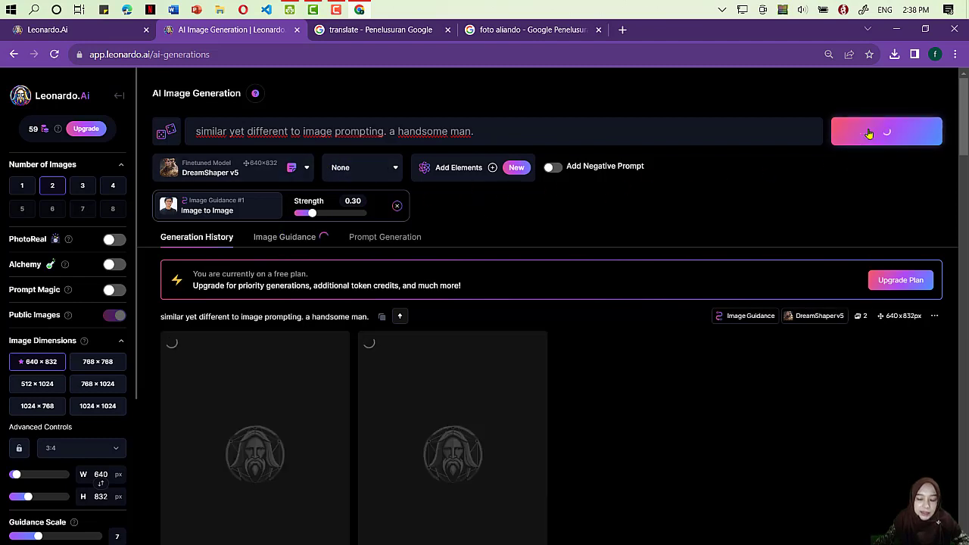
scroll(695, 257, "down", 3)
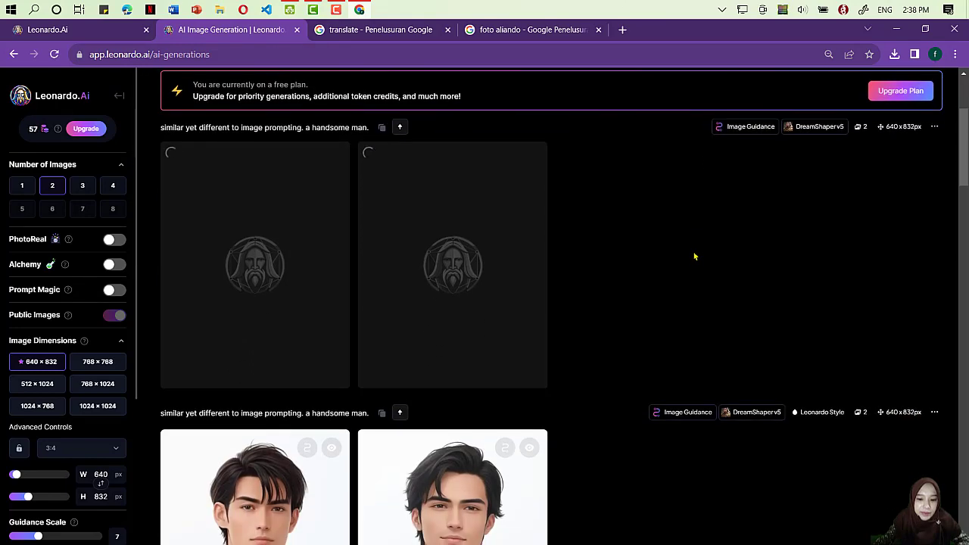
scroll(695, 257, "down", 1)
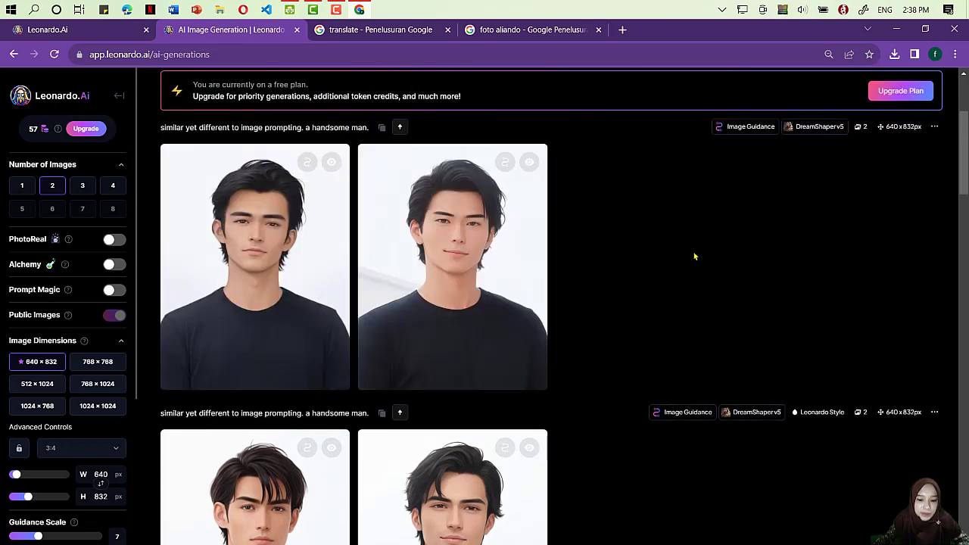
scroll(613, 265, "up", 3)
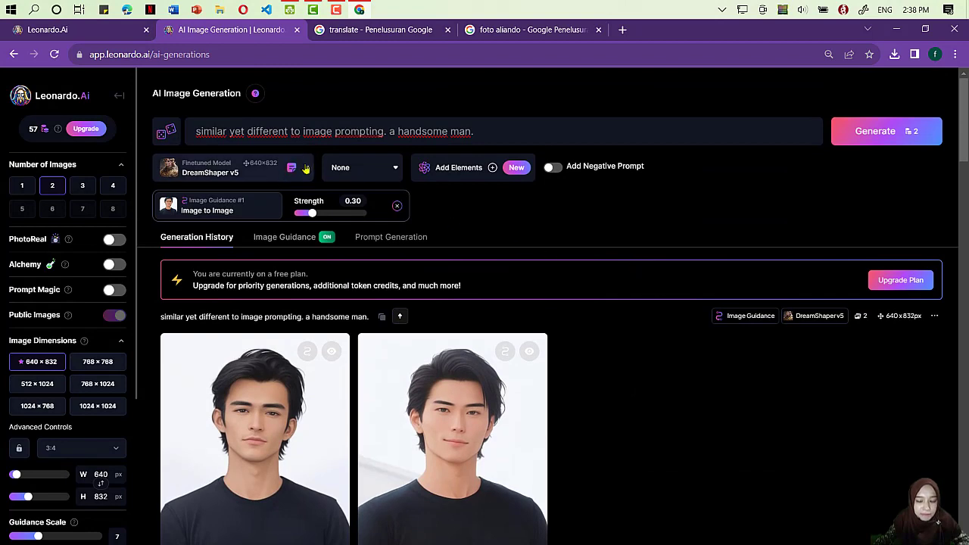
Add the Ivory & Gold element to the generation settings.
left_click(485, 167)
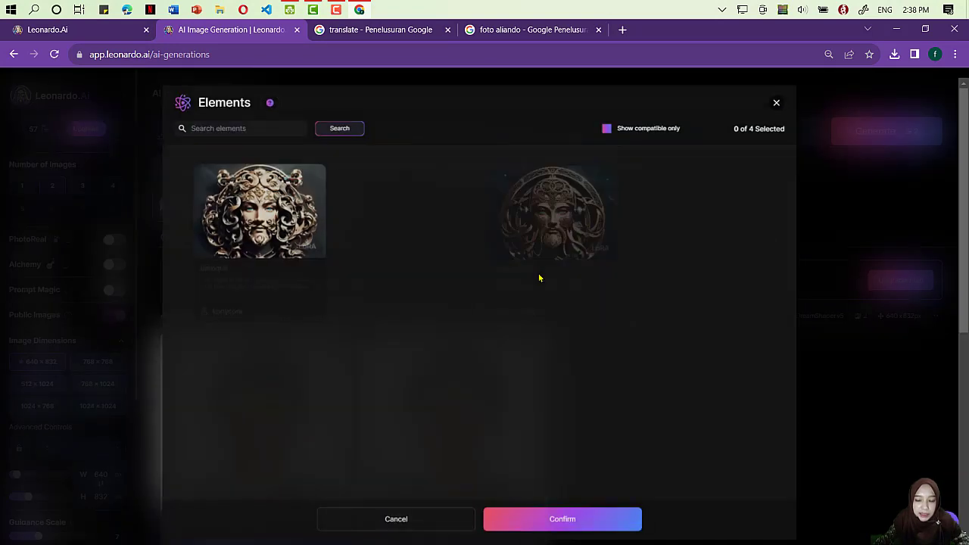
scroll(584, 288, "down", 5)
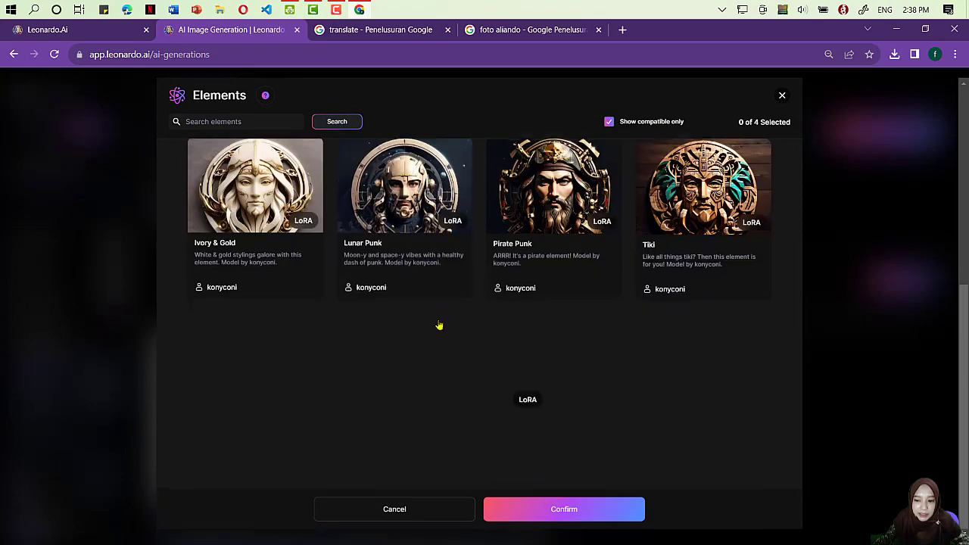
left_click(243, 257)
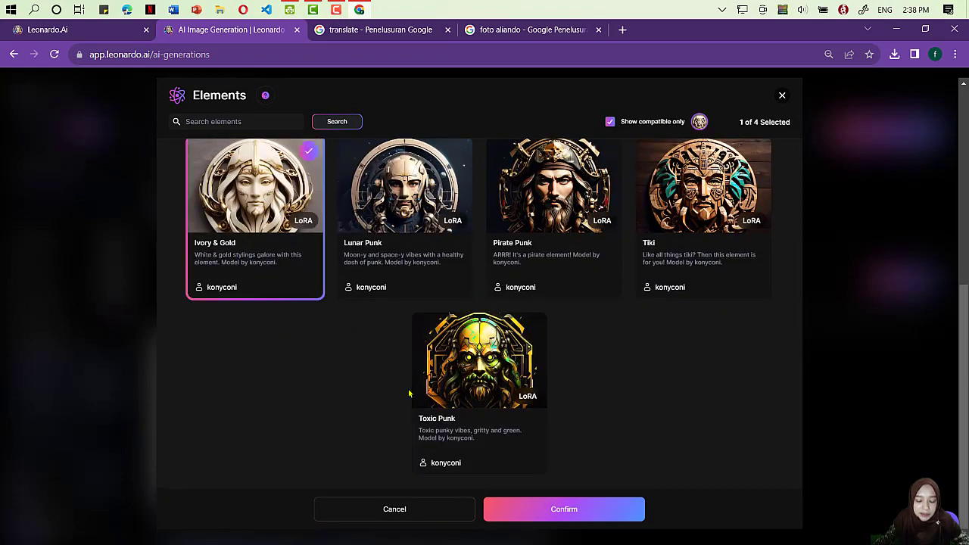
left_click(580, 512)
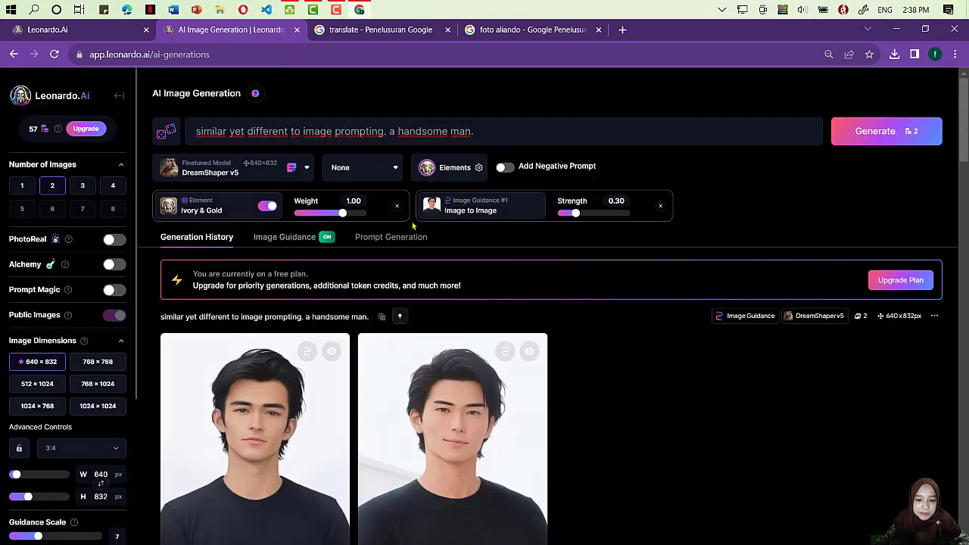
Check the Image Guidance source portrait, generate images with the Ivory & Gold element, and review them in the generation history.
left_click(285, 237)
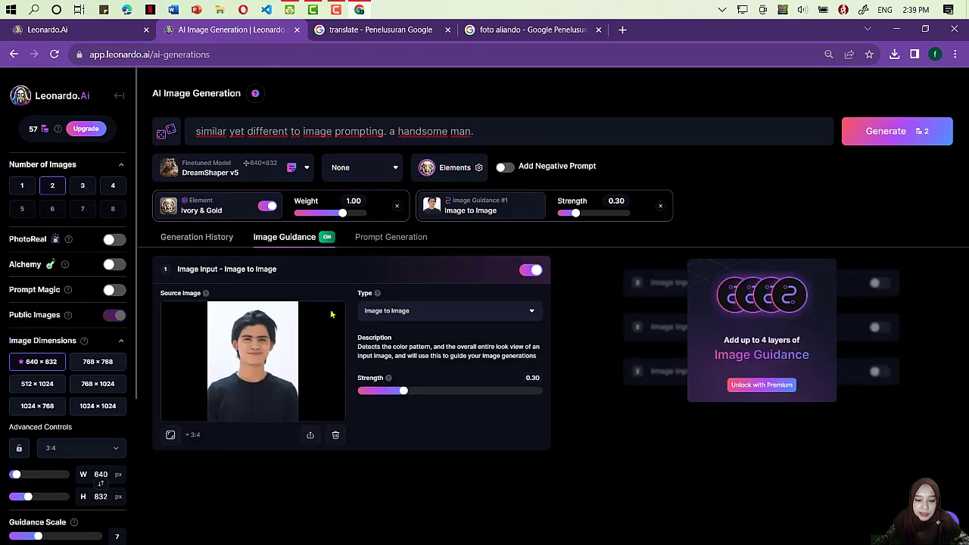
left_click(897, 133)
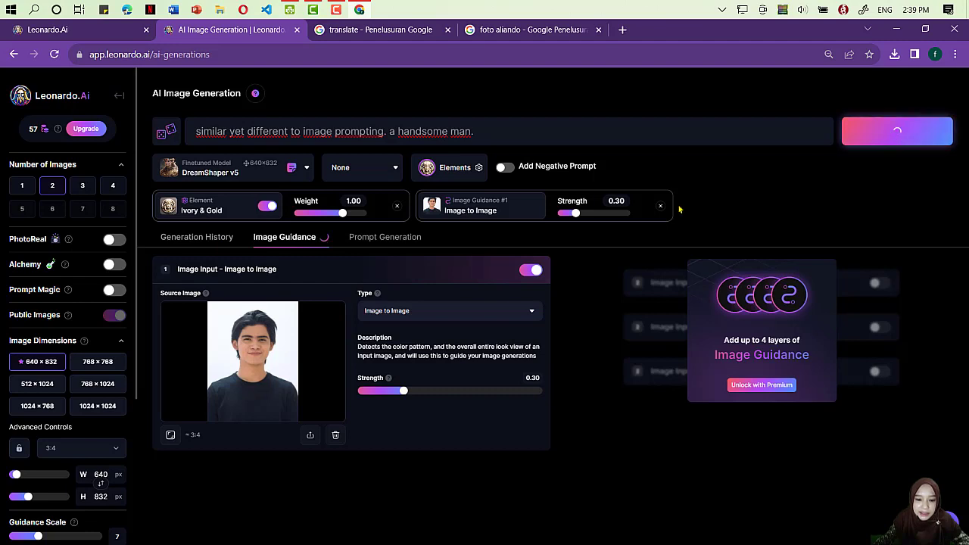
left_click(214, 237)
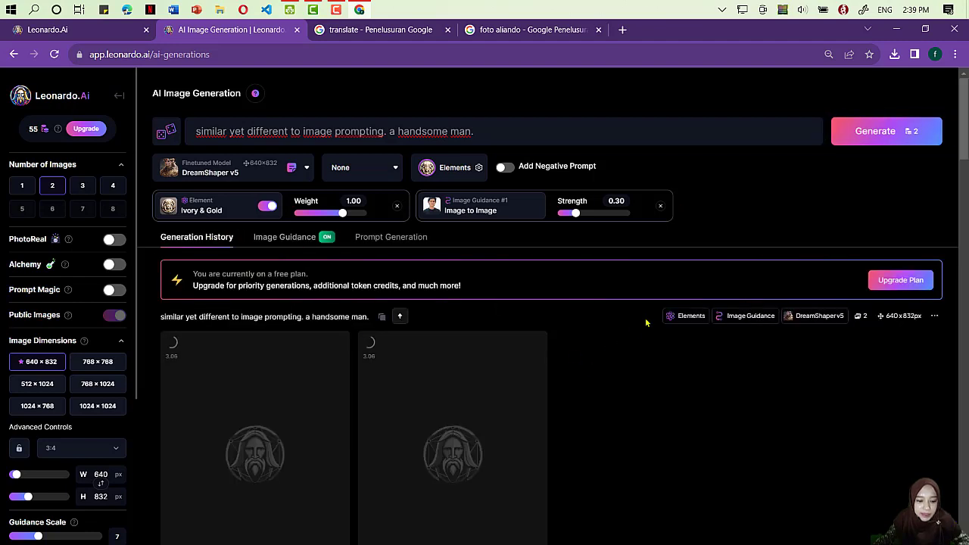
scroll(648, 322, "down", 3)
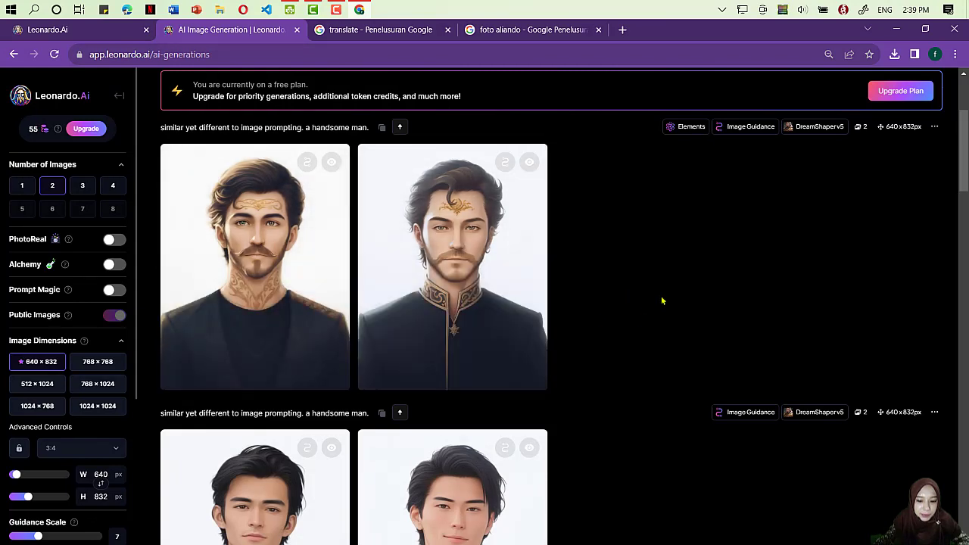
scroll(662, 301, "up", 1)
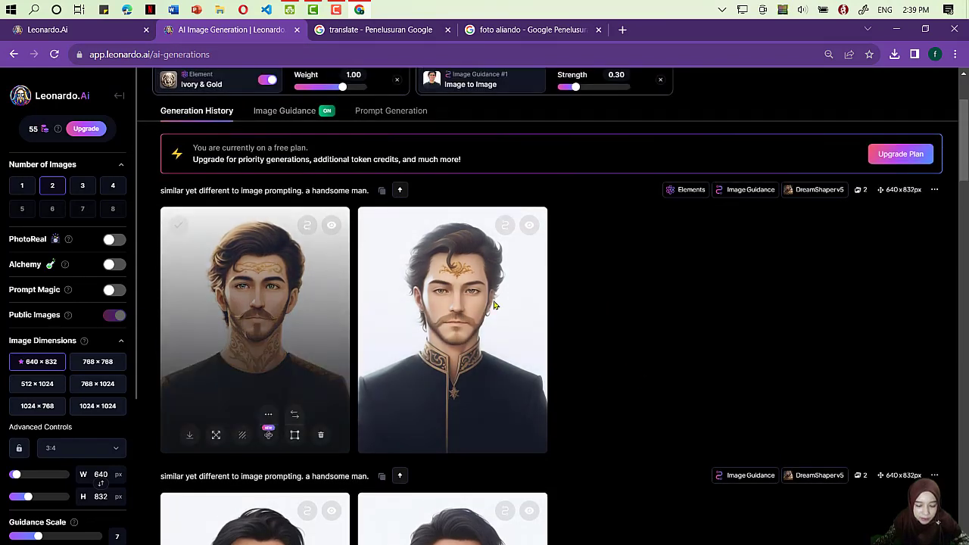
View one of the Ivory & Gold portraits enlarged, then compare the pair with the earlier results.
left_click(494, 305)
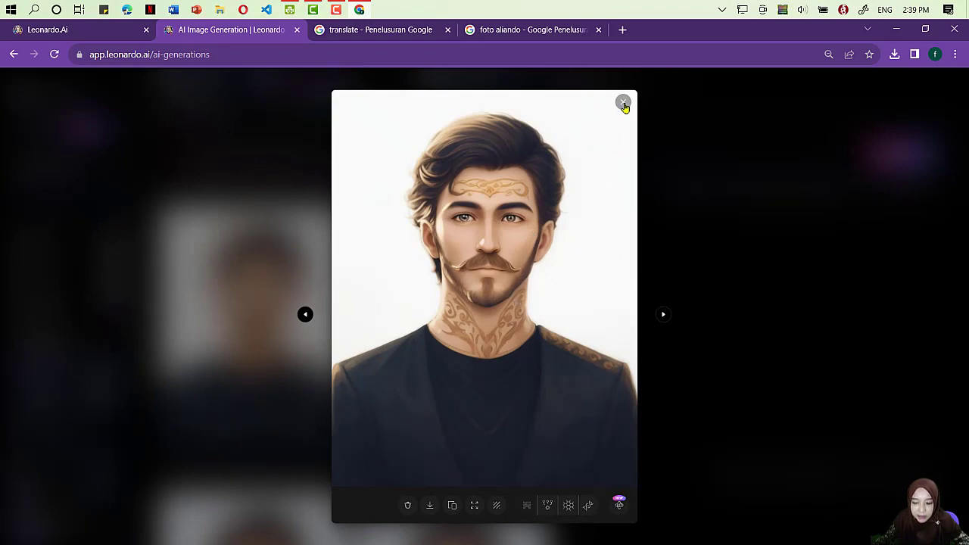
left_click(623, 104)
scroll(335, 364, "up", 2)
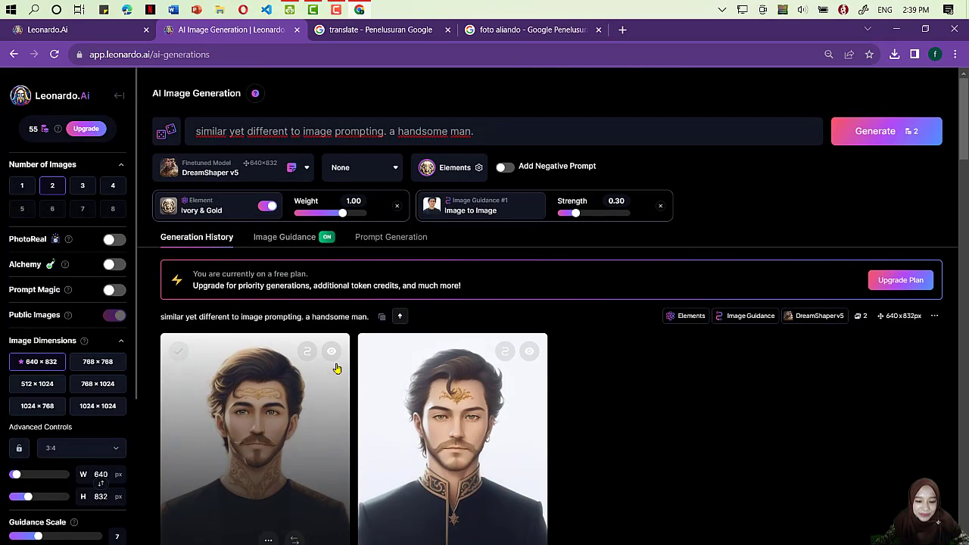
scroll(353, 356, "down", 2)
scroll(625, 320, "down", 2)
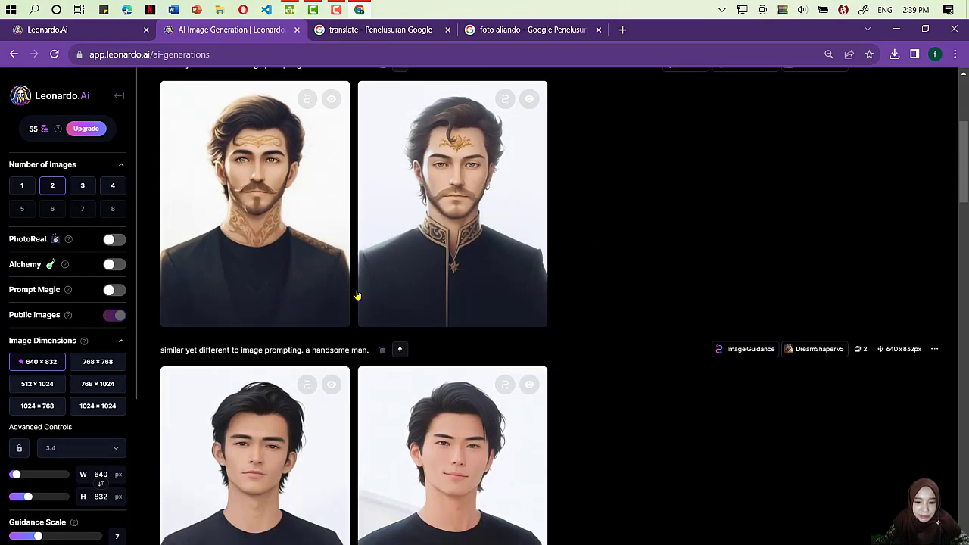
scroll(633, 248, "up", 1)
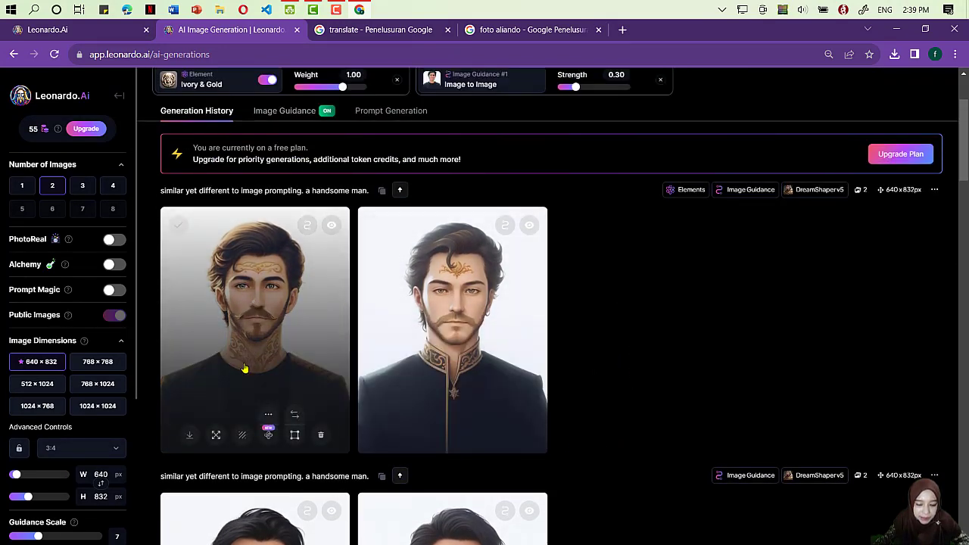
Download both Ivory & Gold portraits from the enlarged image view.
left_click(275, 301)
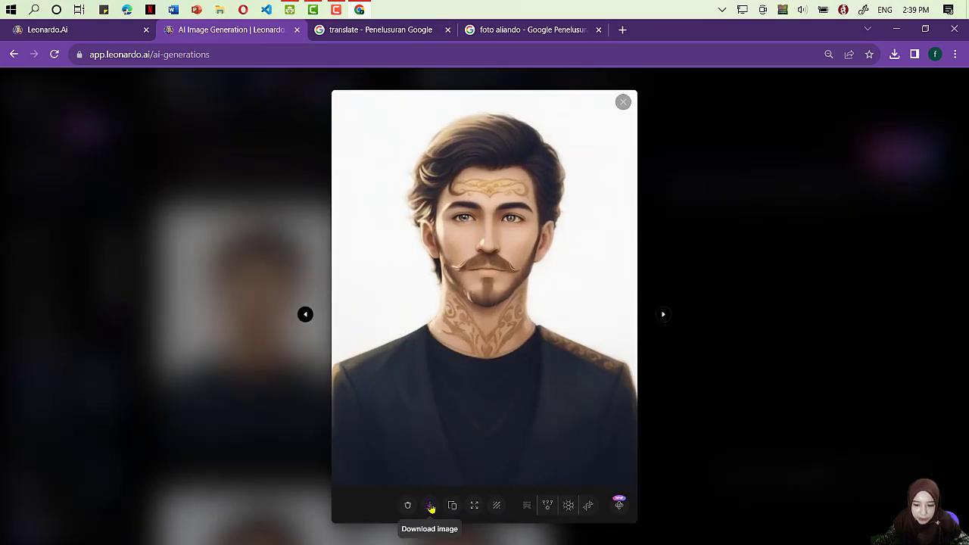
left_click(430, 506)
left_click(663, 315)
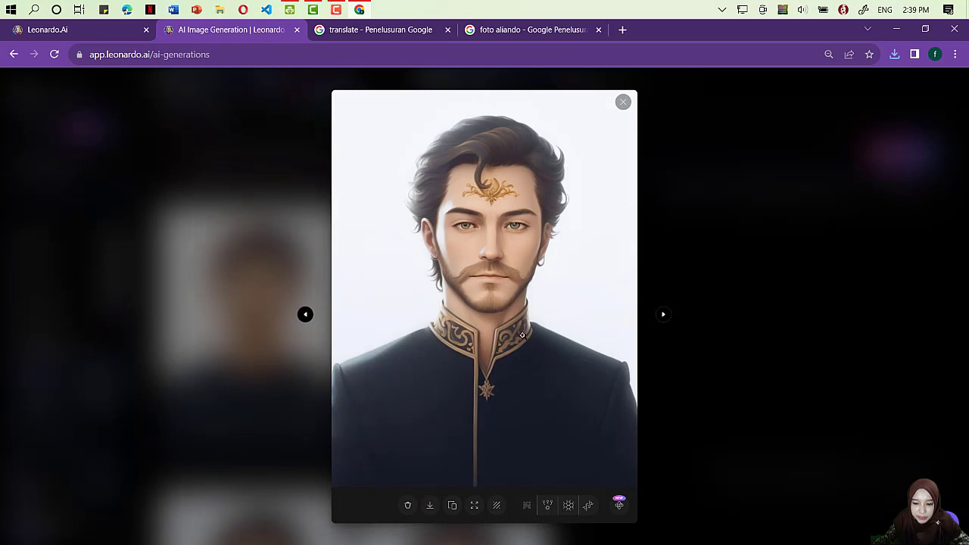
left_click(429, 506)
Page through the enlarged portraits, close the preview and return to the Image Guidance source image.
left_click(662, 315)
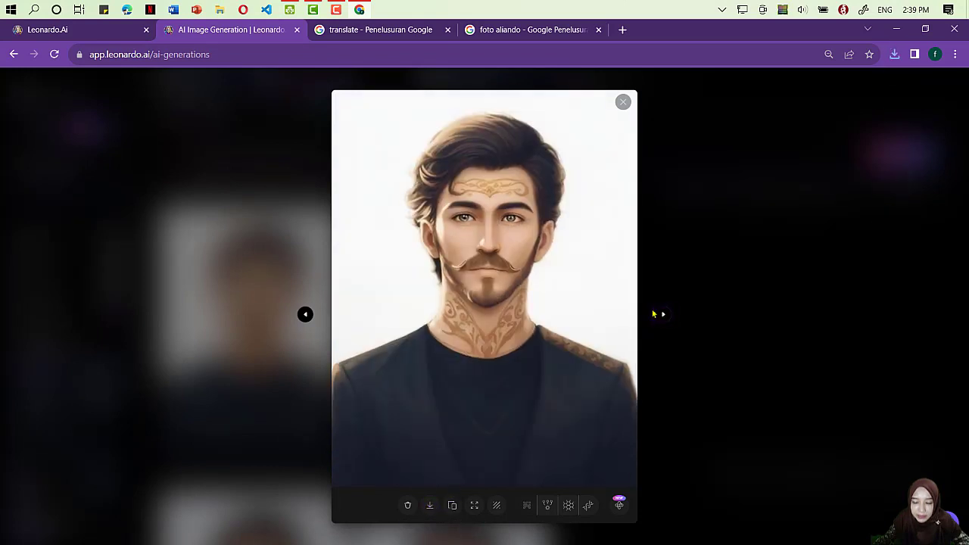
left_click(662, 314)
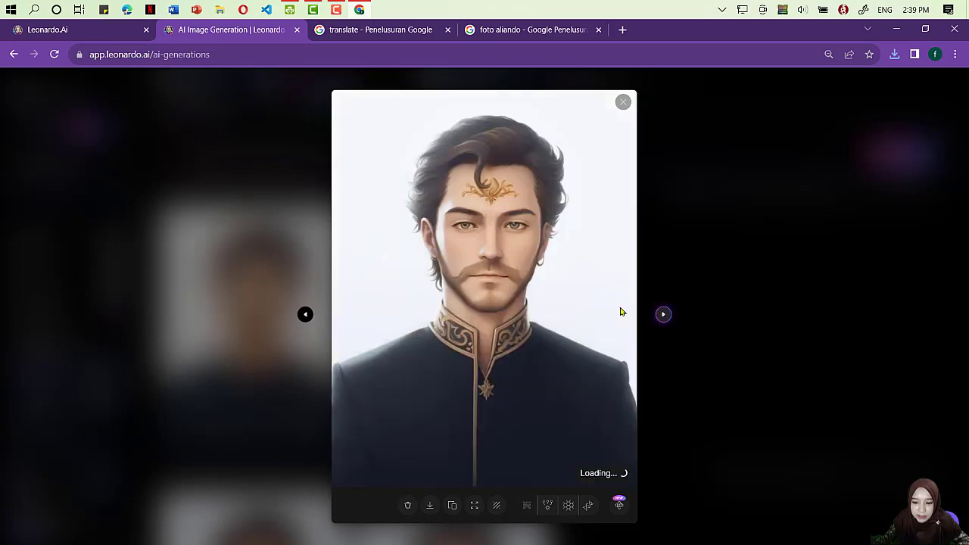
left_click(663, 315)
left_click(664, 315)
left_click(664, 315)
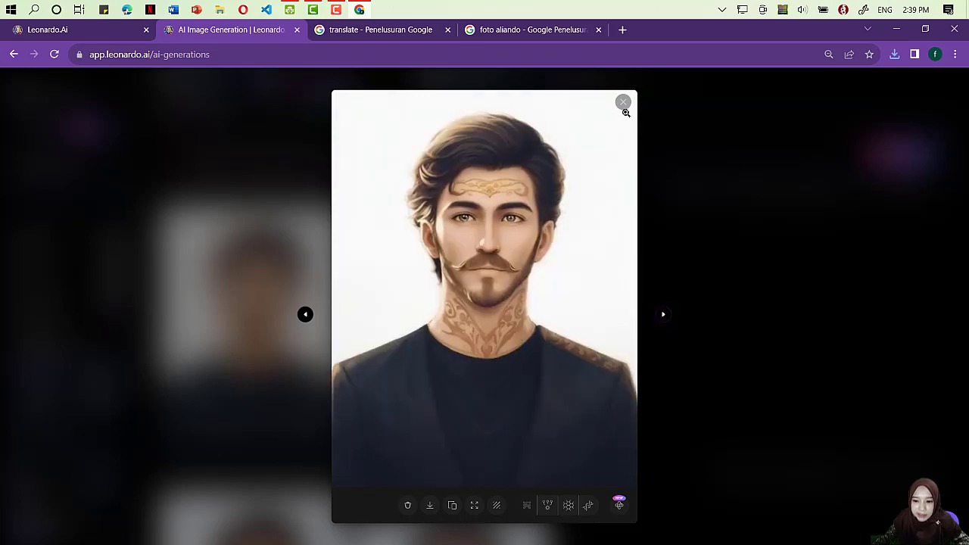
left_click(624, 102)
scroll(547, 321, "up", 2)
left_click(288, 232)
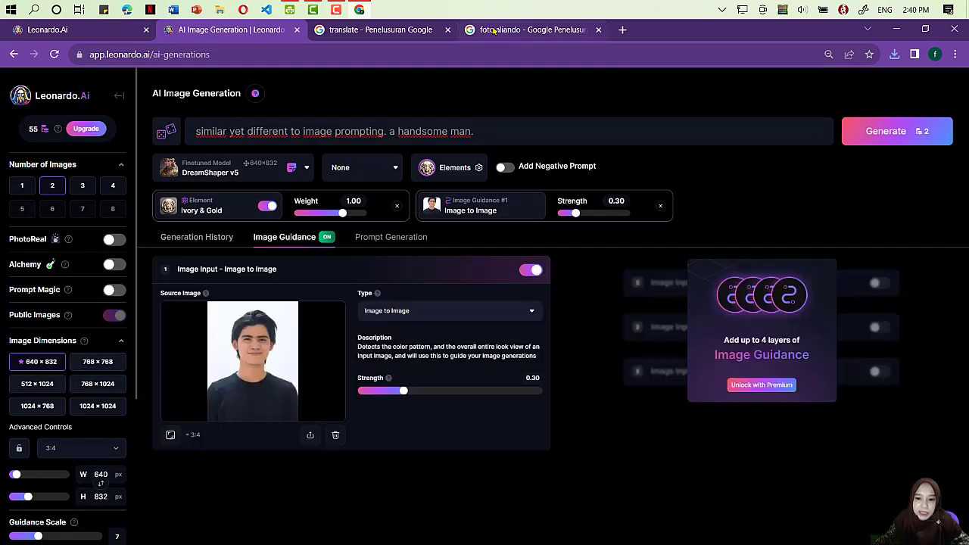
Switch to Google Images and search for "gambar sebuah rumah di tengah padang rumput".
left_click(531, 29)
scroll(194, 114, "up", 1)
left_click_drag(199, 98, 19, 100)
type("gamba")
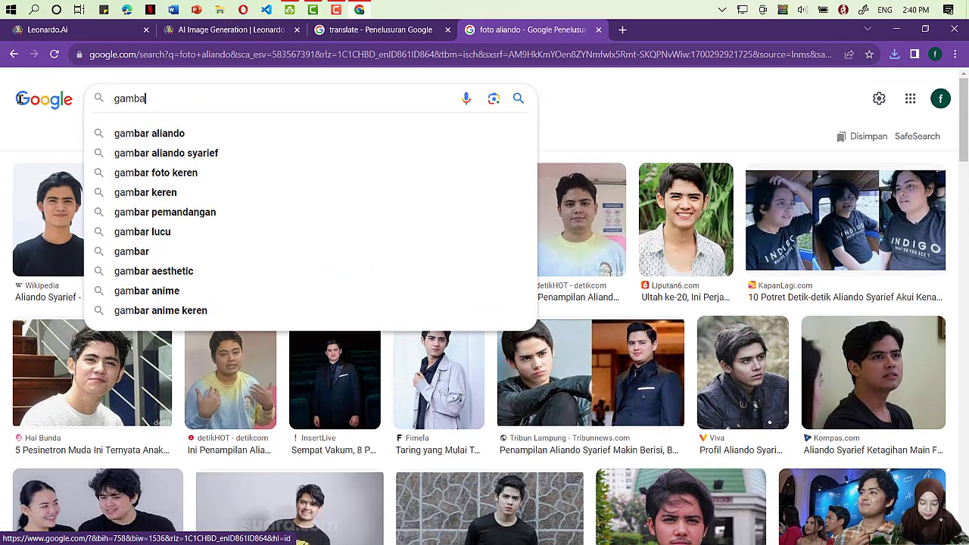
type("r sebuah rumah")
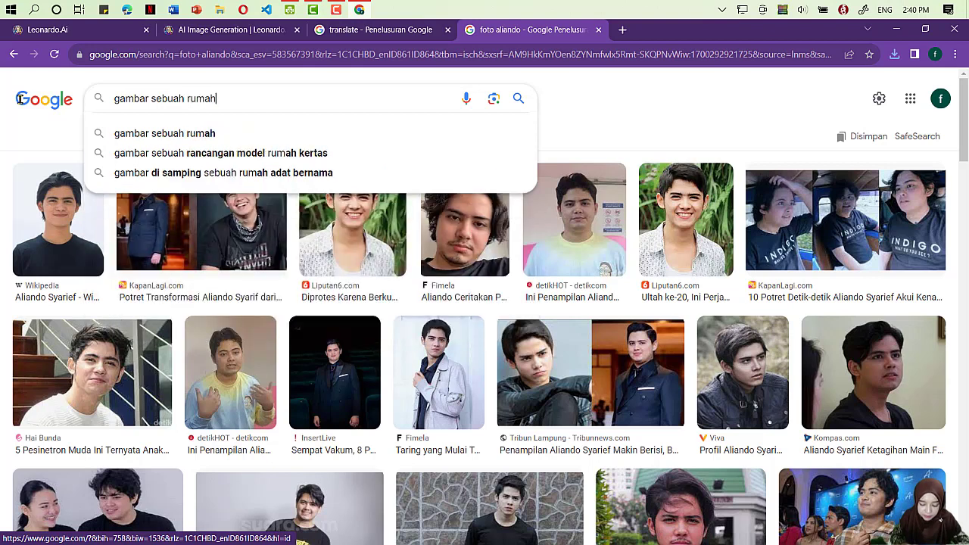
type(" di tengah padang rumput")
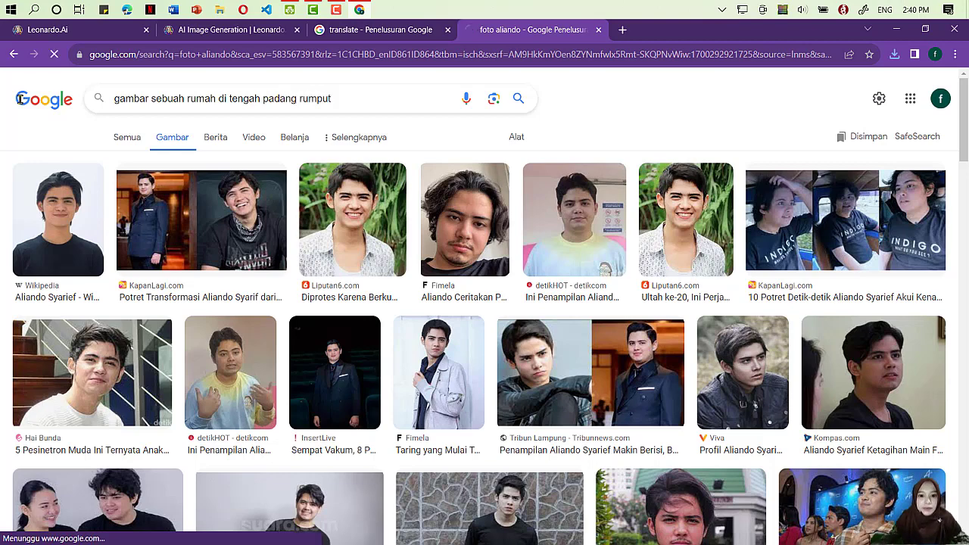
key("Return")
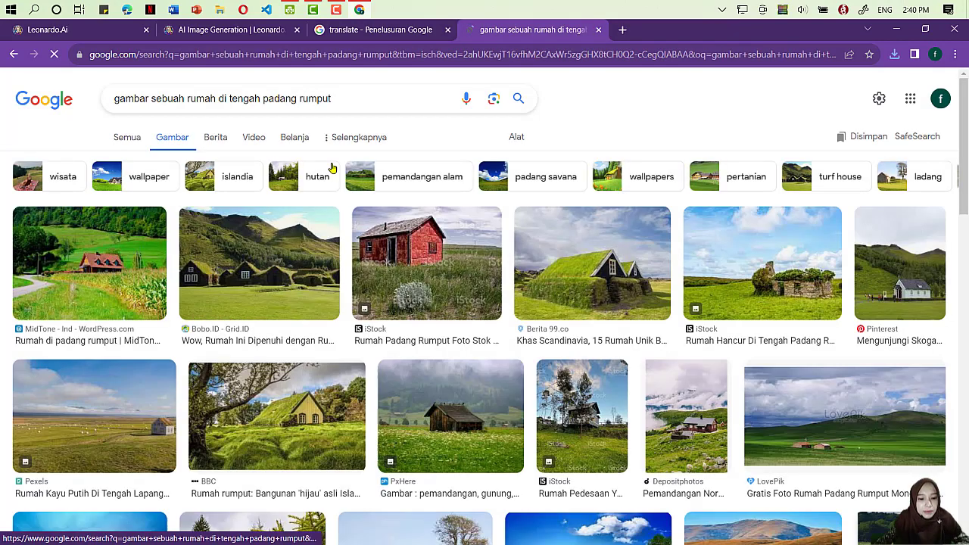
Preview the PxHere barn and the lakeside wooden house among the image results.
left_click(451, 416)
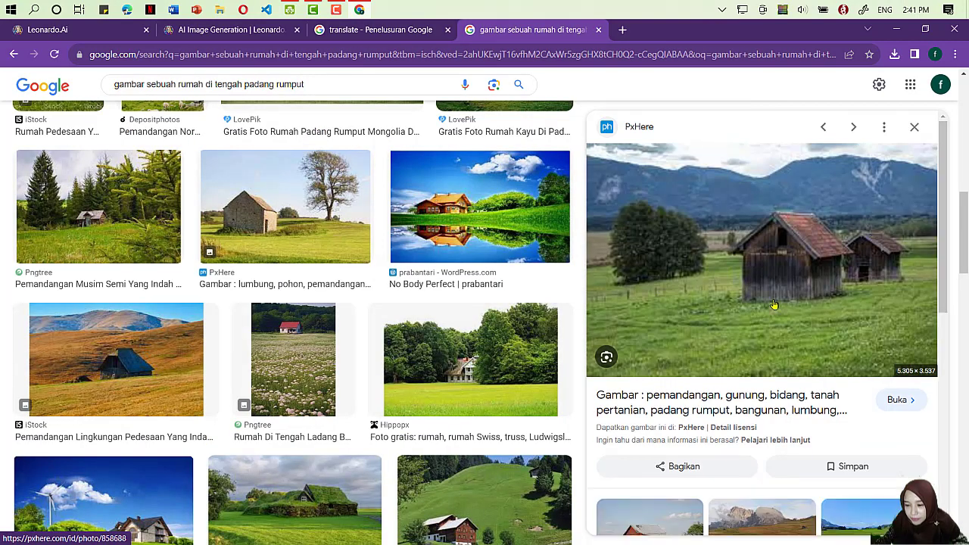
scroll(770, 303, "down", 5)
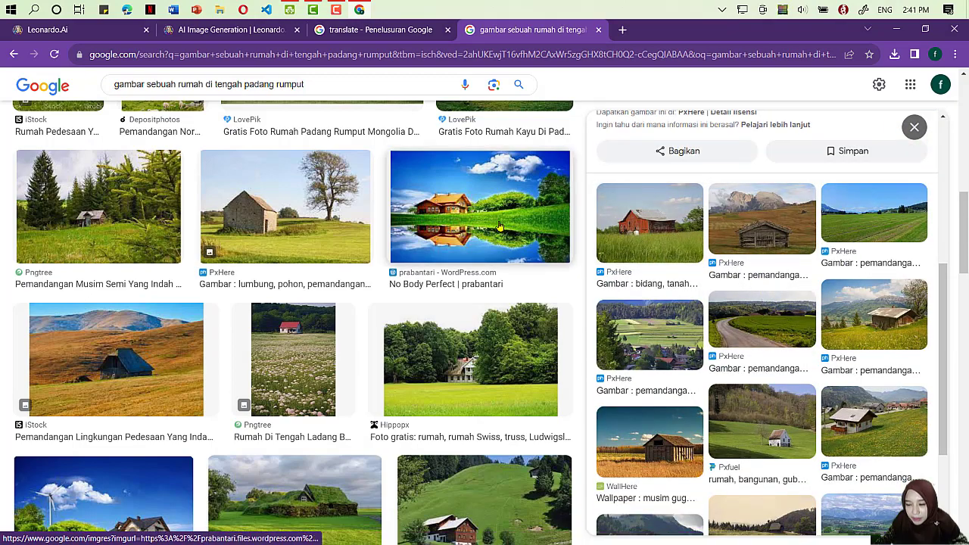
left_click(480, 206)
scroll(300, 404, "down", 3)
scroll(299, 404, "up", 6)
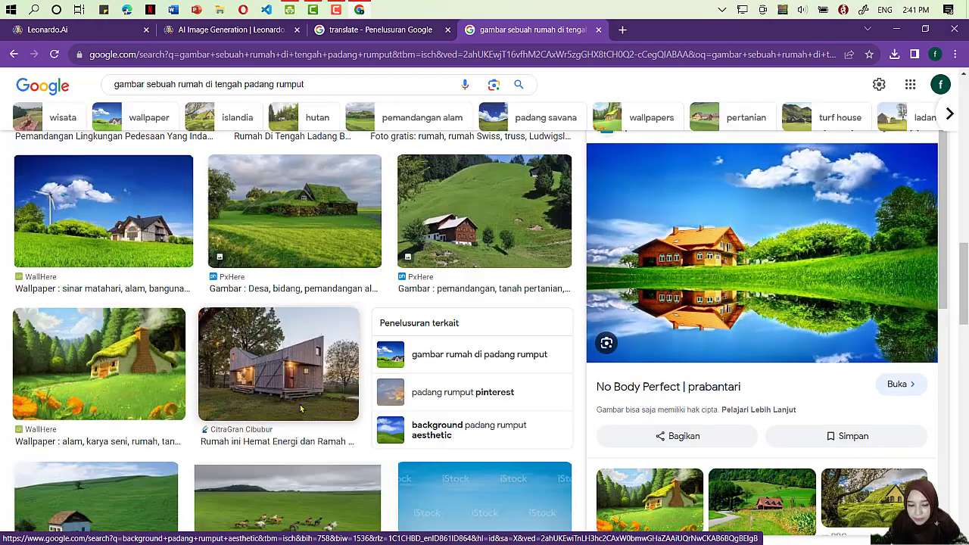
Open the Berita 99.co grass-roofed house photo and save it to Downloads as grass-roofs-scandinavia-10-575fe6e562b1a__880.jpg.
scroll(297, 410, "up", 3)
left_click(114, 208)
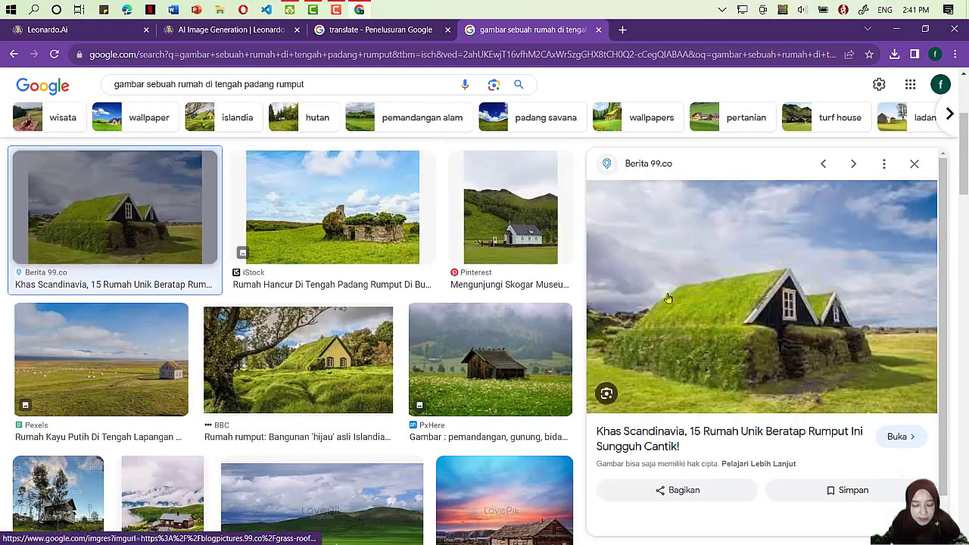
right_click(770, 266)
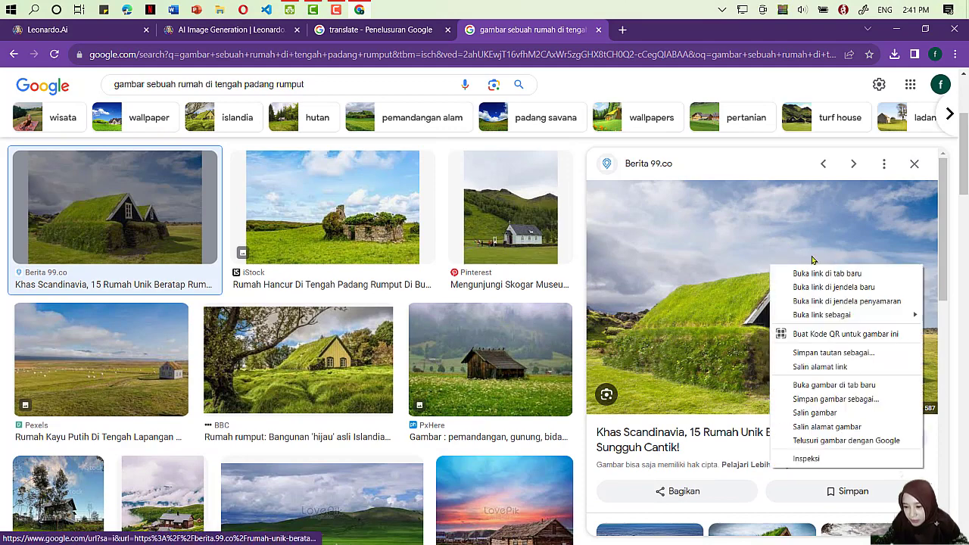
left_click(809, 400)
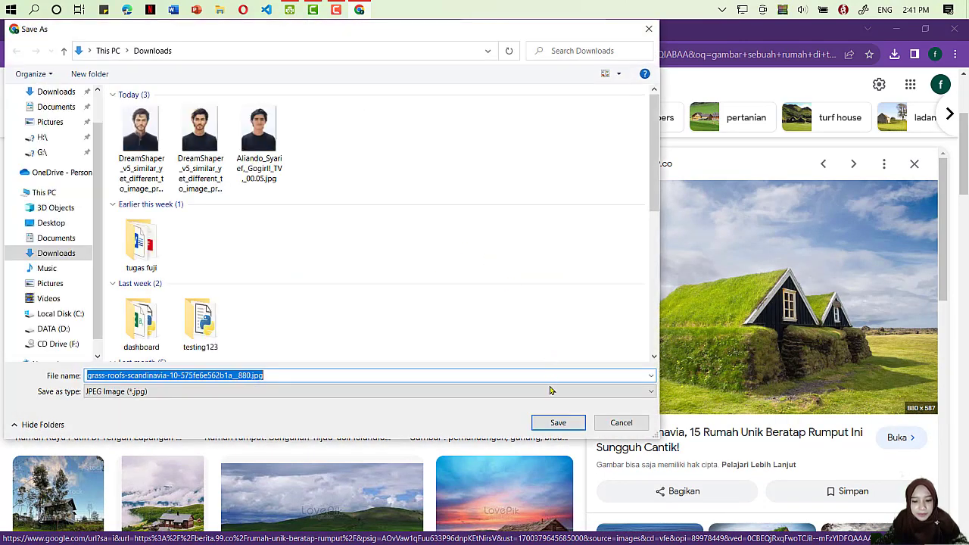
left_click(541, 423)
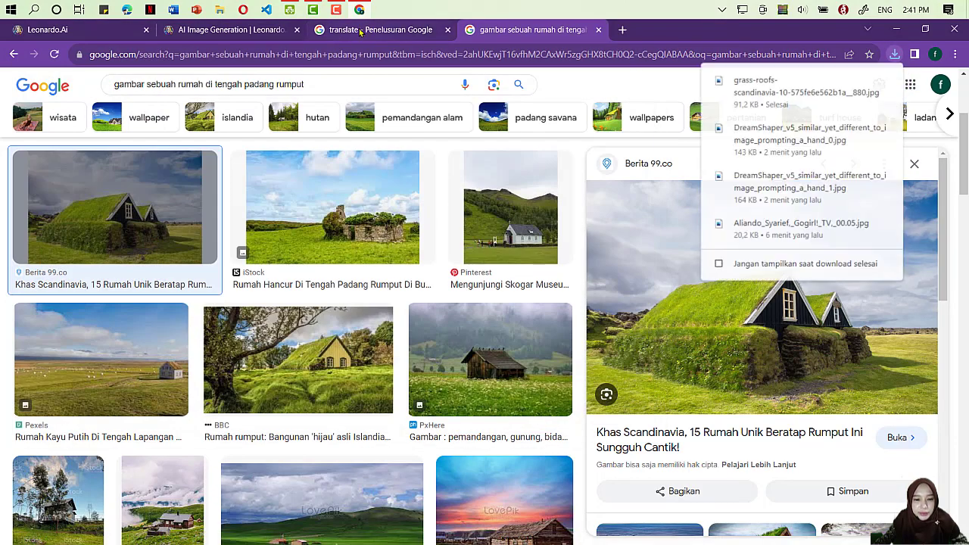
Switch to Leonardo.Ai and replace the Image Guidance source with the uploaded grass-roofs-scandinavia-10-575fe6e562b1a__880.jpg.
left_click(231, 31)
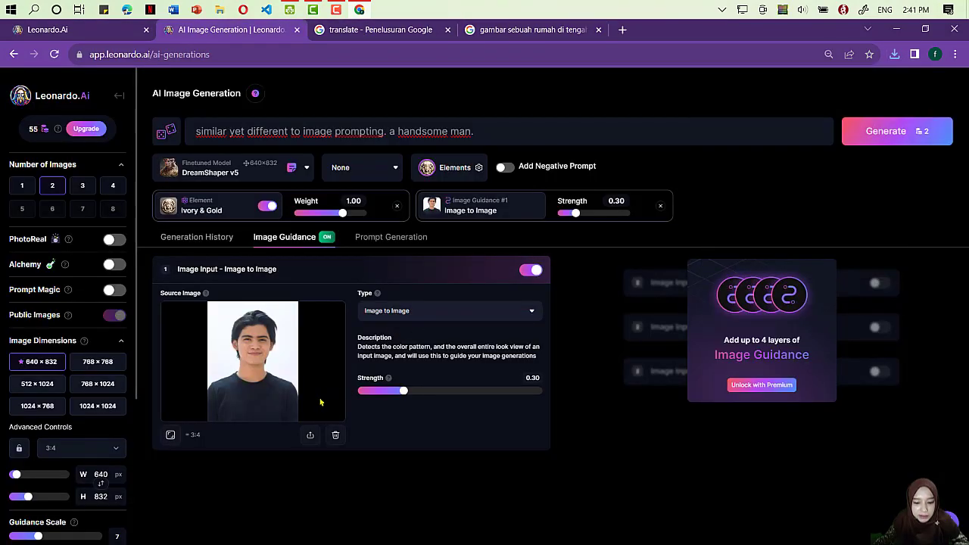
left_click(309, 438)
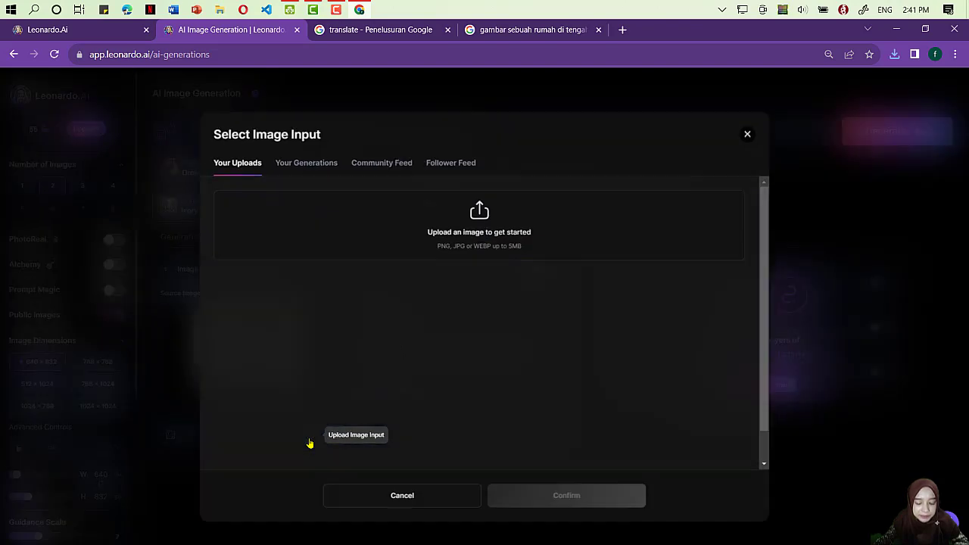
left_click(488, 220)
left_click(141, 141)
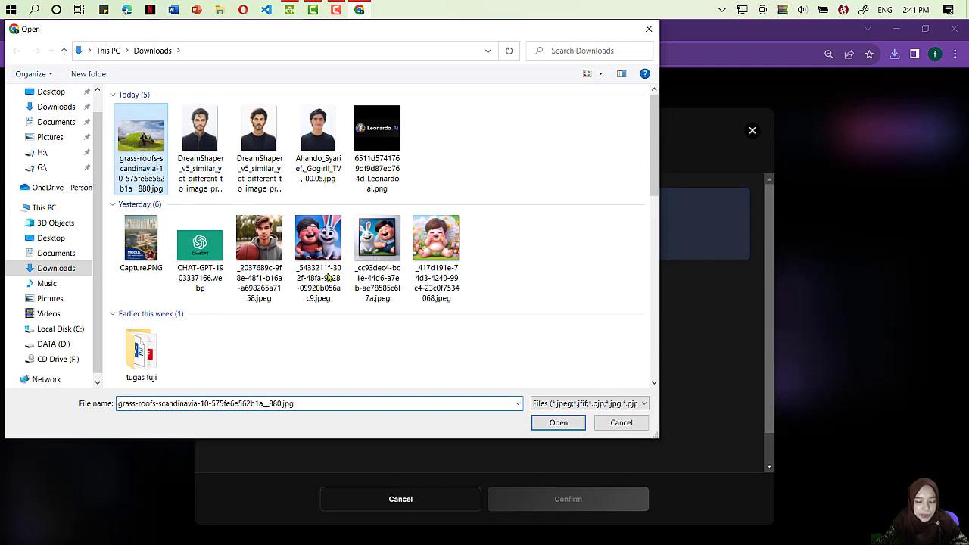
left_click(561, 424)
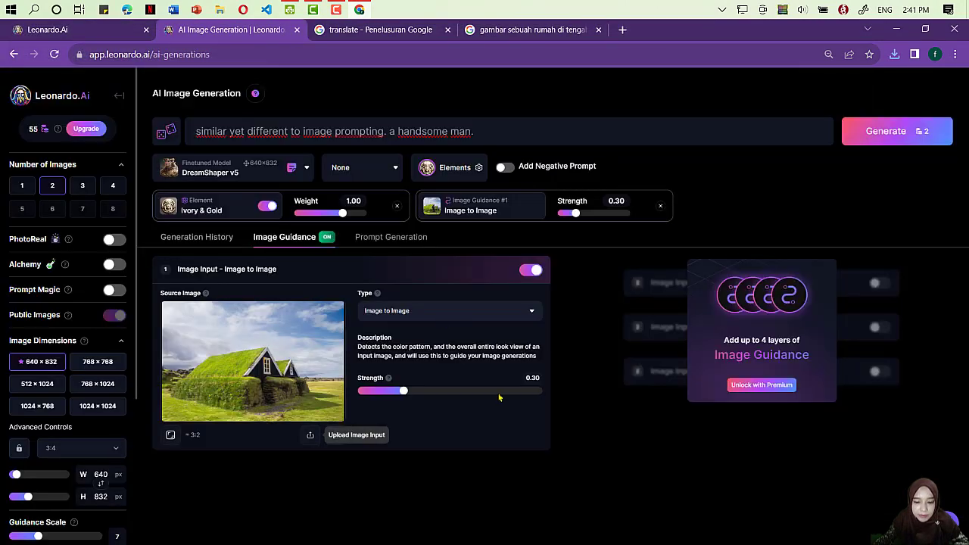
Remove "a handsome man." from the prompt and switch the model to Absolute Reality v1.6.
left_click(391, 131)
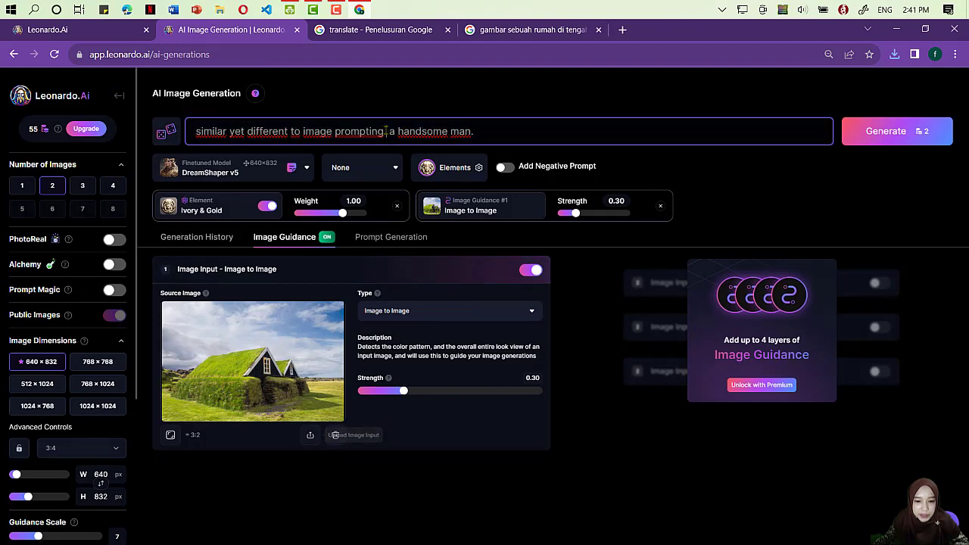
left_click_drag(392, 131, 558, 123)
key("BackSpace")
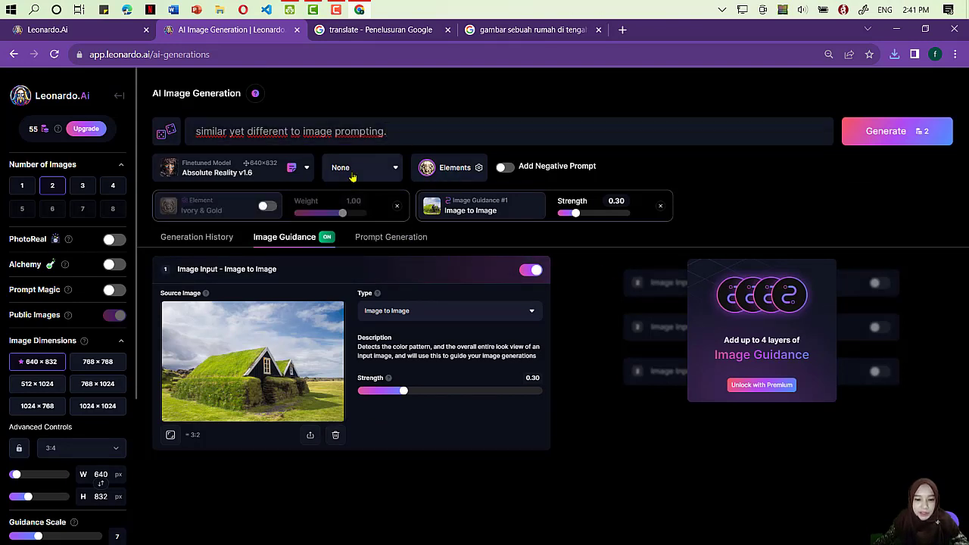
Remove the Ivory & Gold element and generate two images from the house photo.
left_click(470, 167)
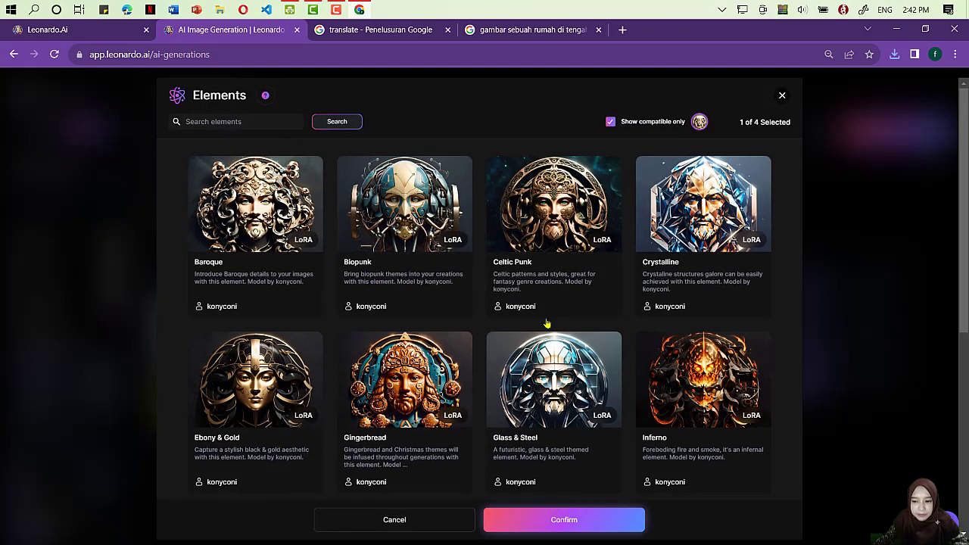
scroll(353, 394, "down", 5)
left_click(296, 273)
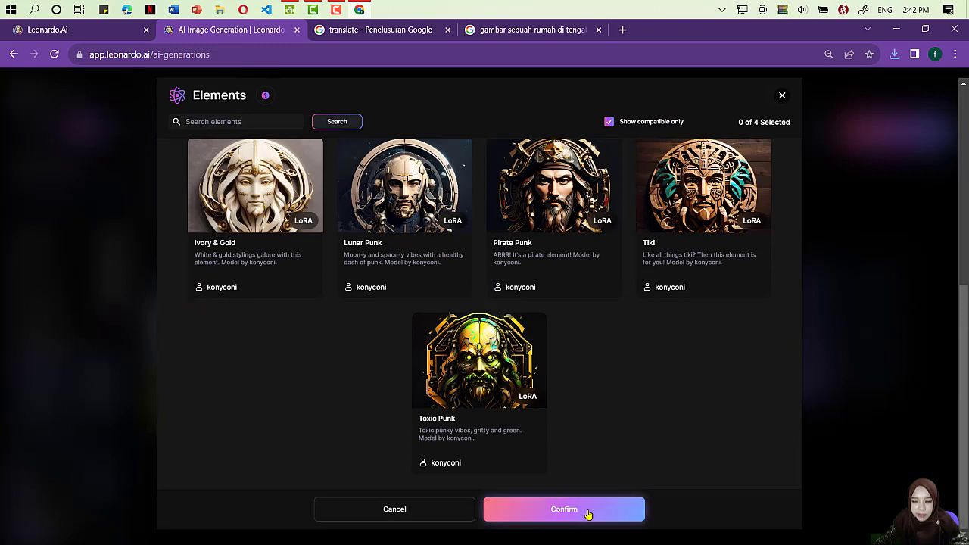
left_click(588, 515)
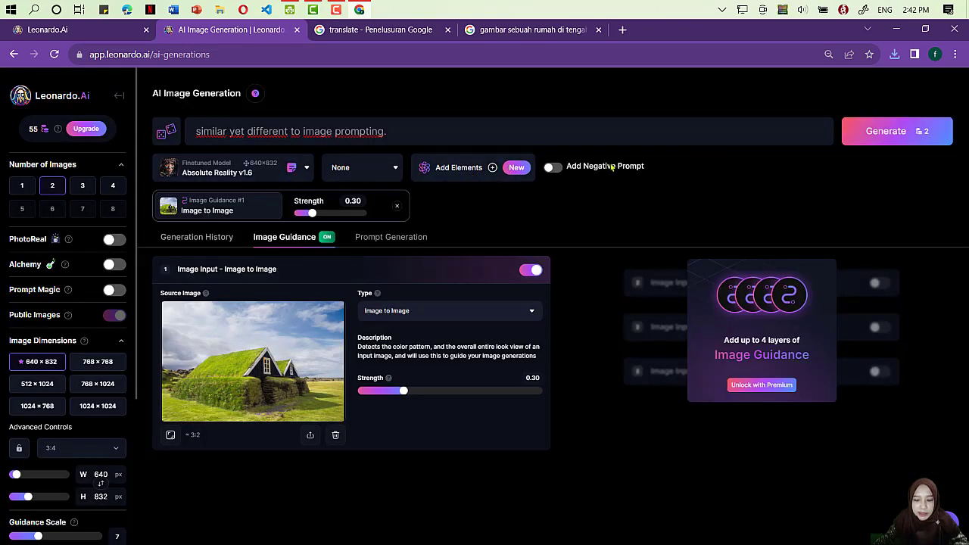
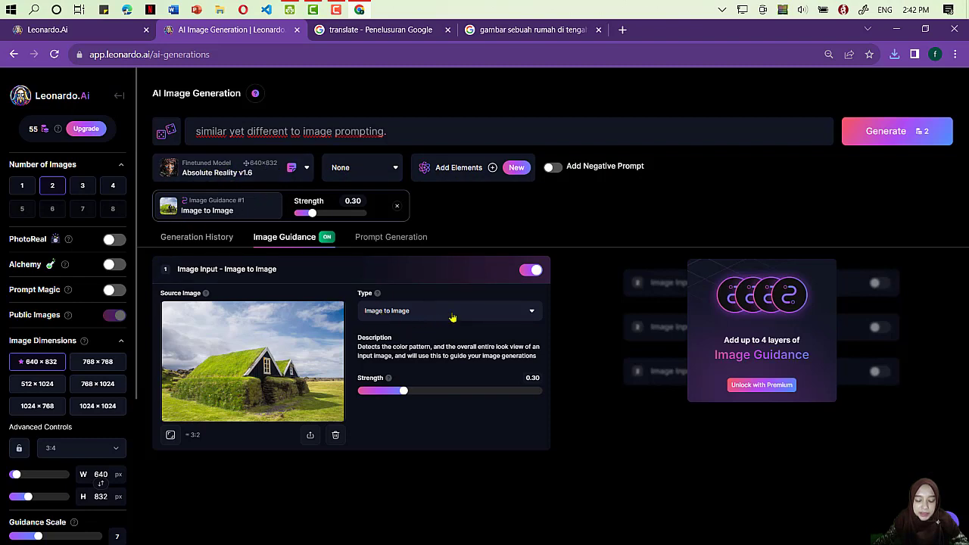
left_click(894, 131)
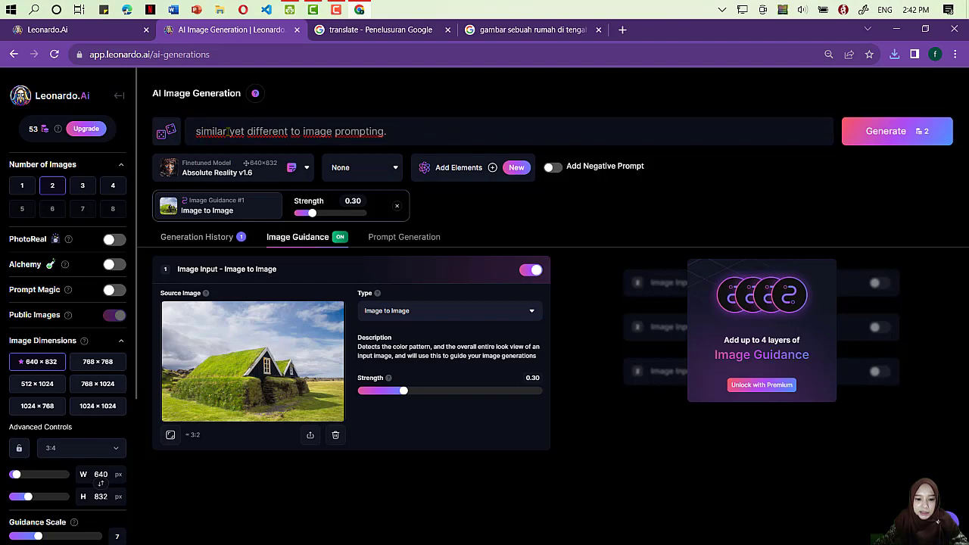
Open the generation history and view the new grass-roofed house image enlarged, then close it.
left_click_drag(227, 131, 186, 128)
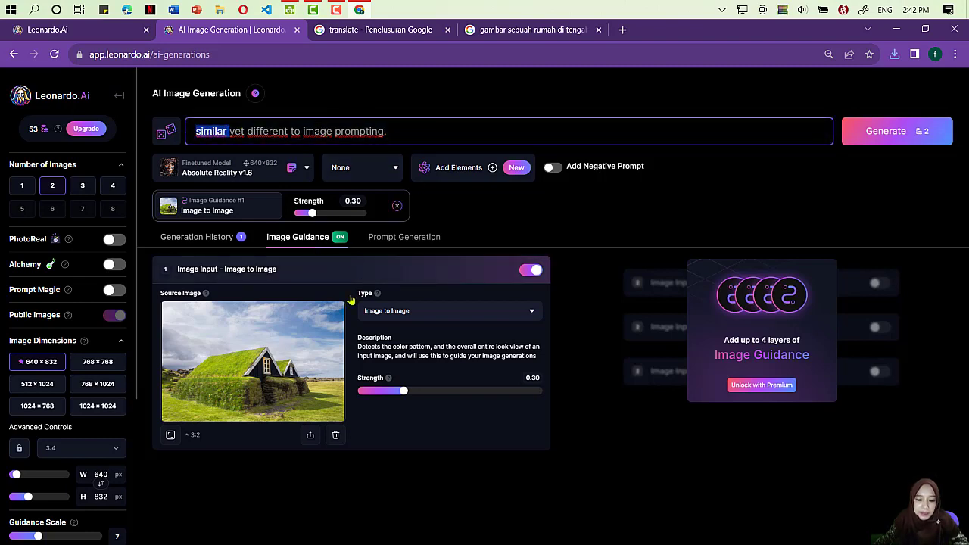
left_click(198, 236)
scroll(636, 291, "down", 1)
scroll(636, 292, "down", 1)
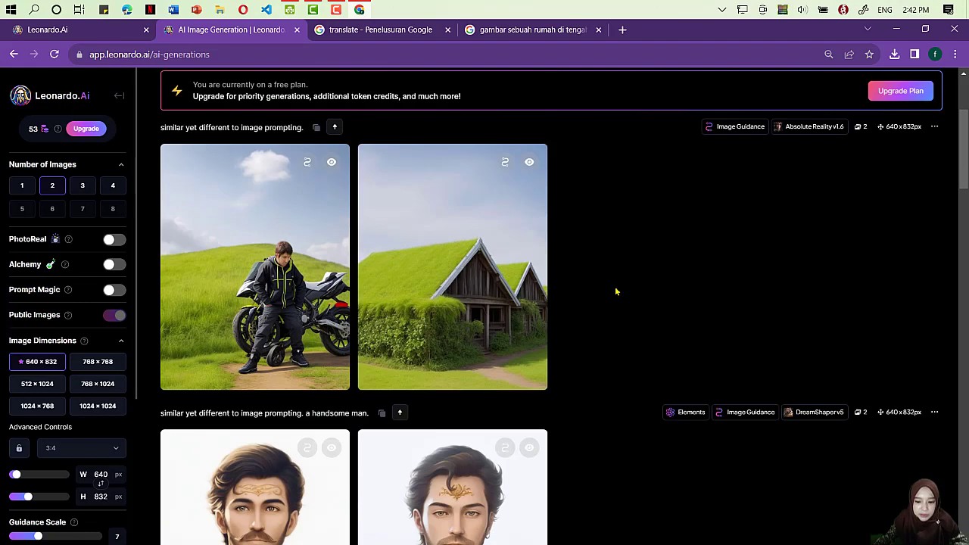
mouse_move(502, 346)
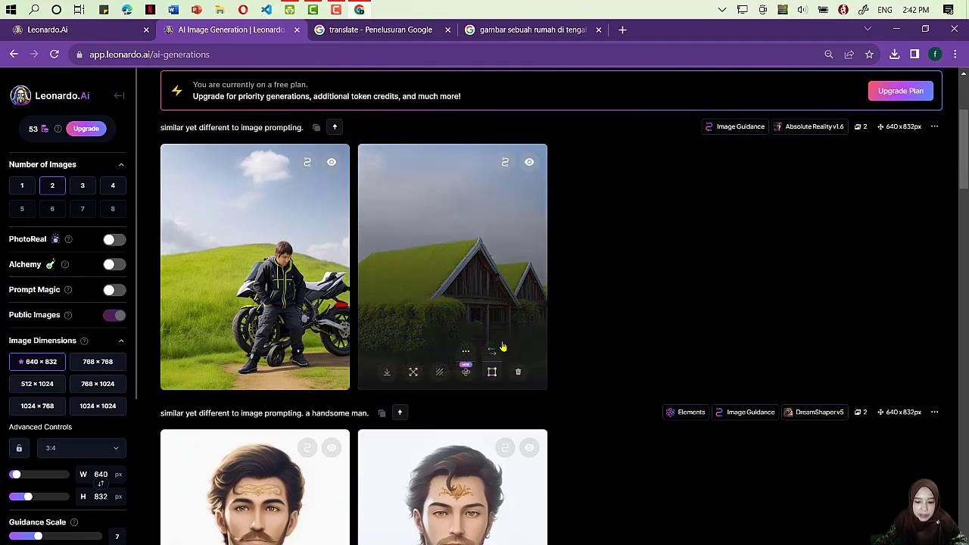
left_click(481, 262)
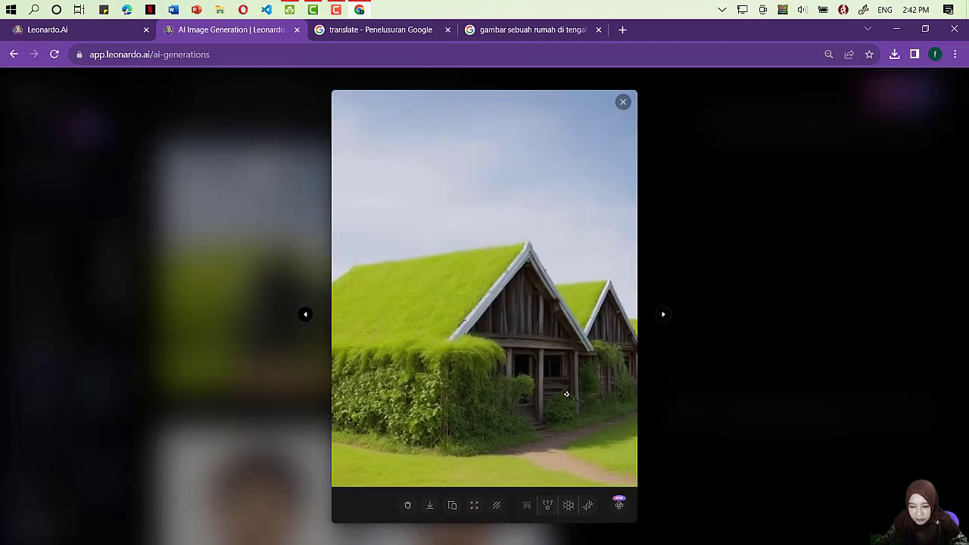
left_click(623, 103)
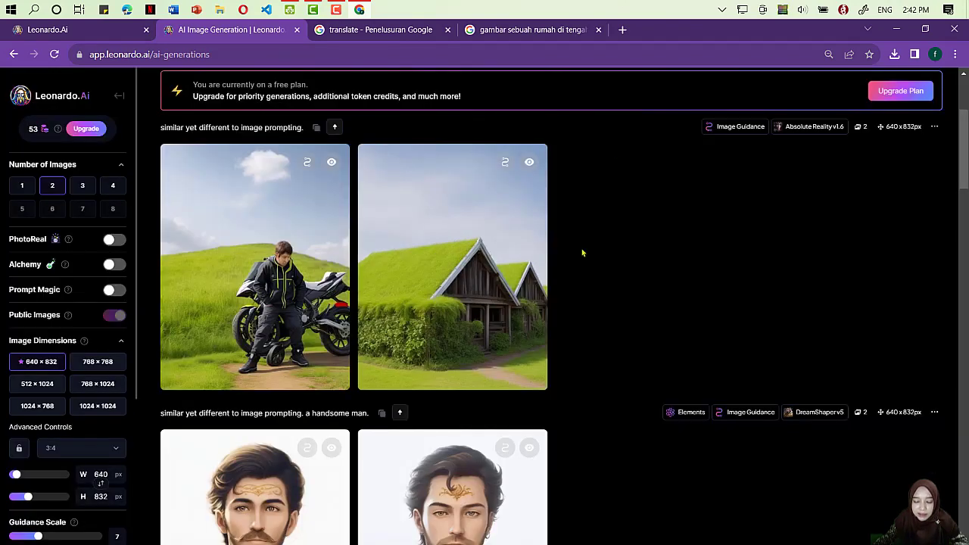
Check the source house photo in Image Guidance against the results, then return to the generation history.
mouse_move(489, 301)
left_click(466, 372)
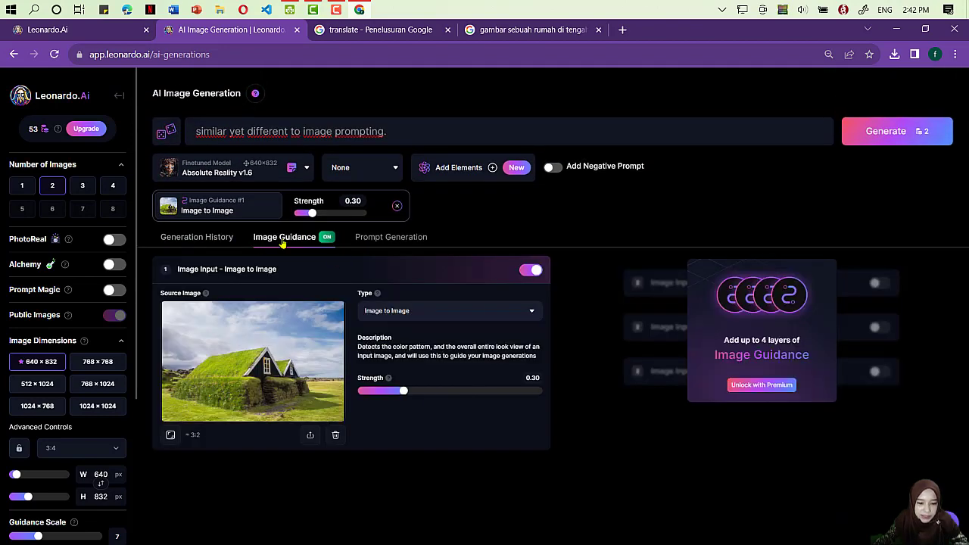
left_click(218, 238)
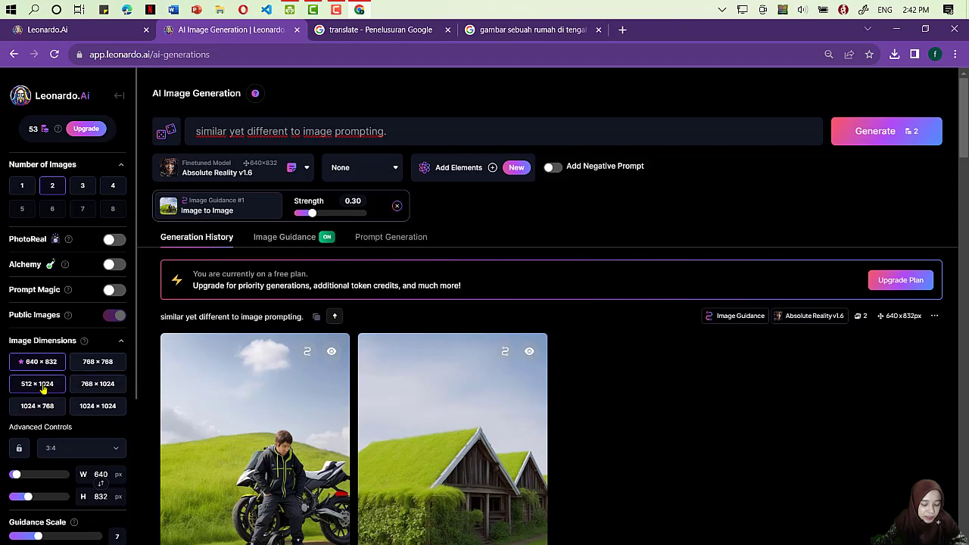
Set the image dimensions to 1024 × 768 and generate two more images from the house photo.
left_click(33, 409)
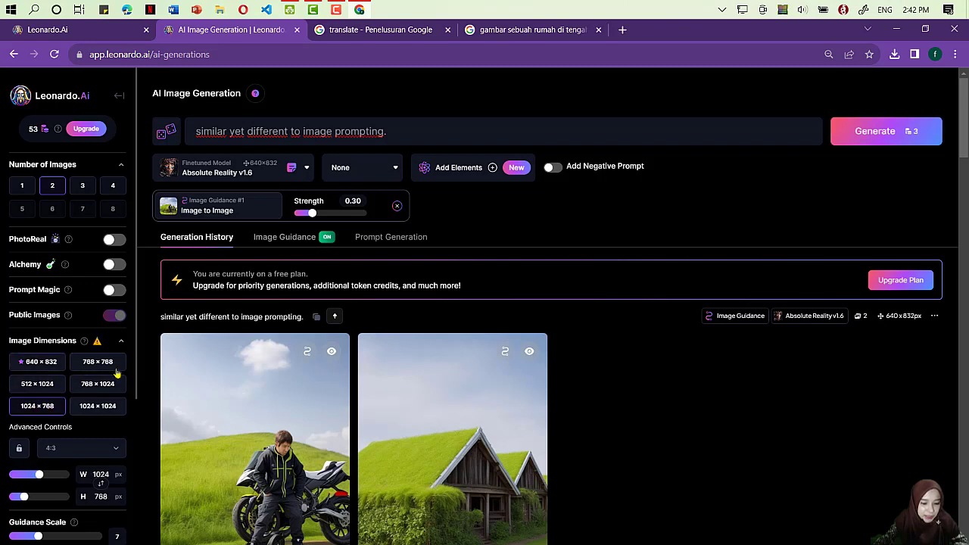
left_click(884, 133)
left_click(287, 239)
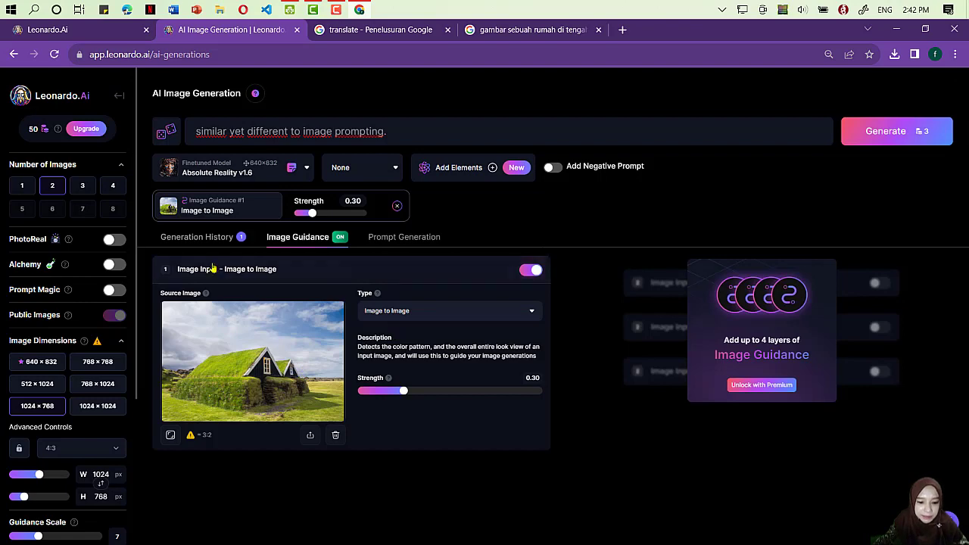
Compare the 1024 × 768 images with the earlier 640 × 832 pair in the generation history.
left_click(195, 237)
scroll(616, 302, "down", 2)
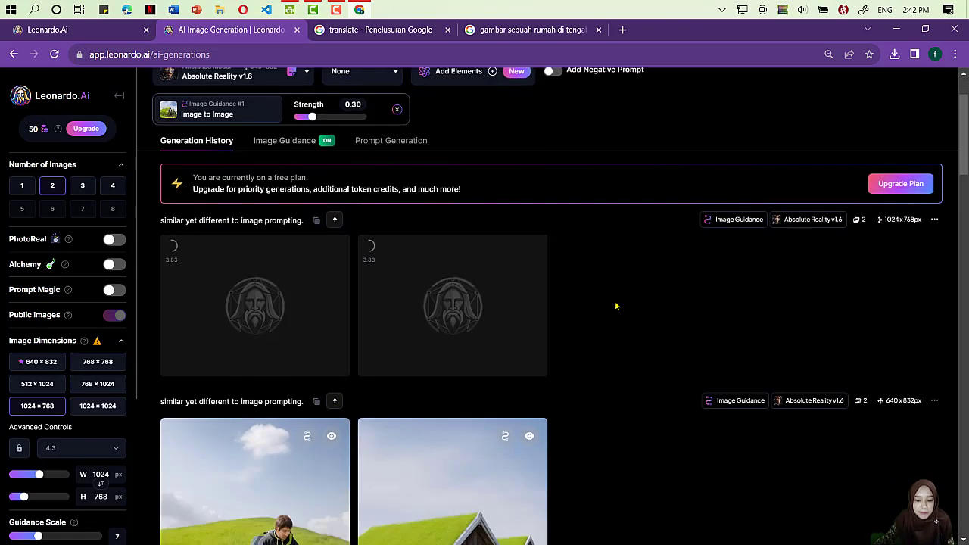
scroll(406, 275, "down", 2)
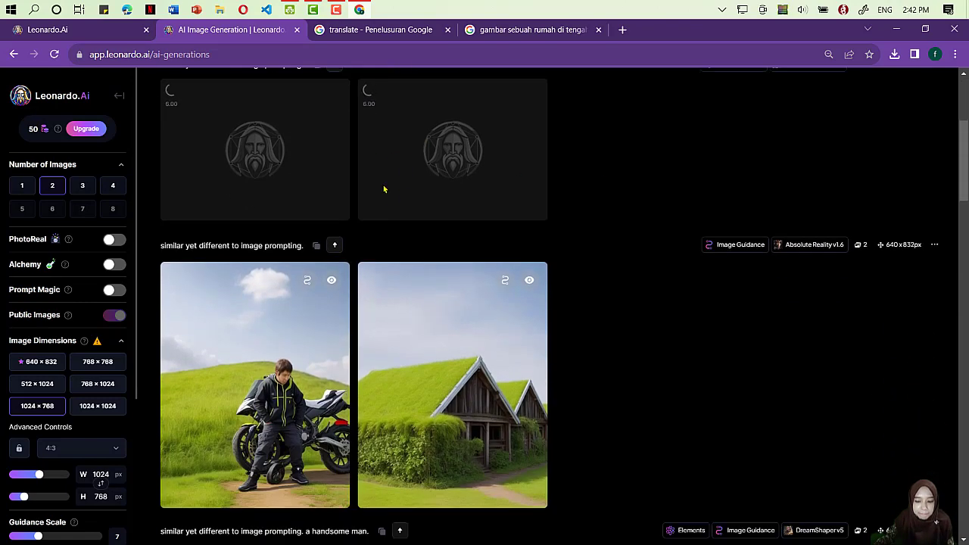
scroll(636, 329, "up", 4)
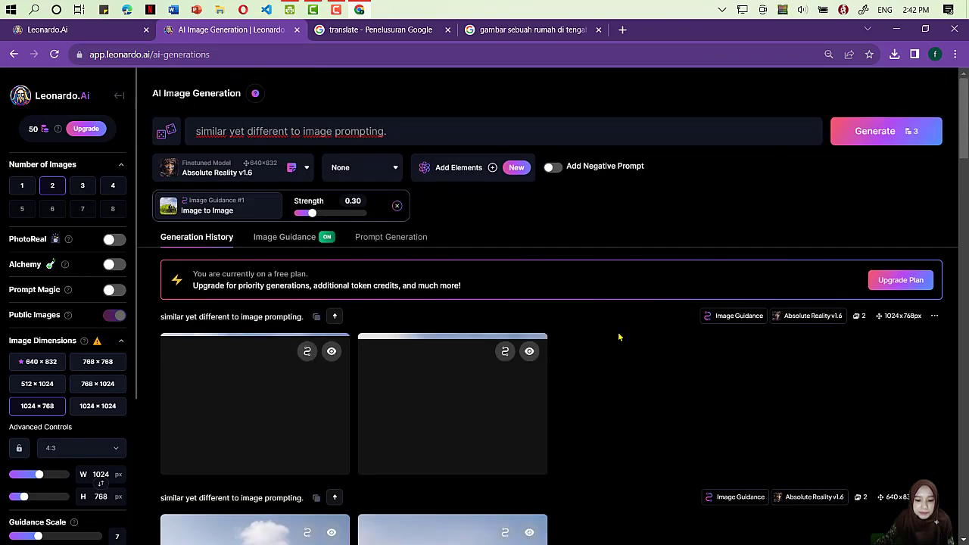
scroll(531, 319, "down", 3)
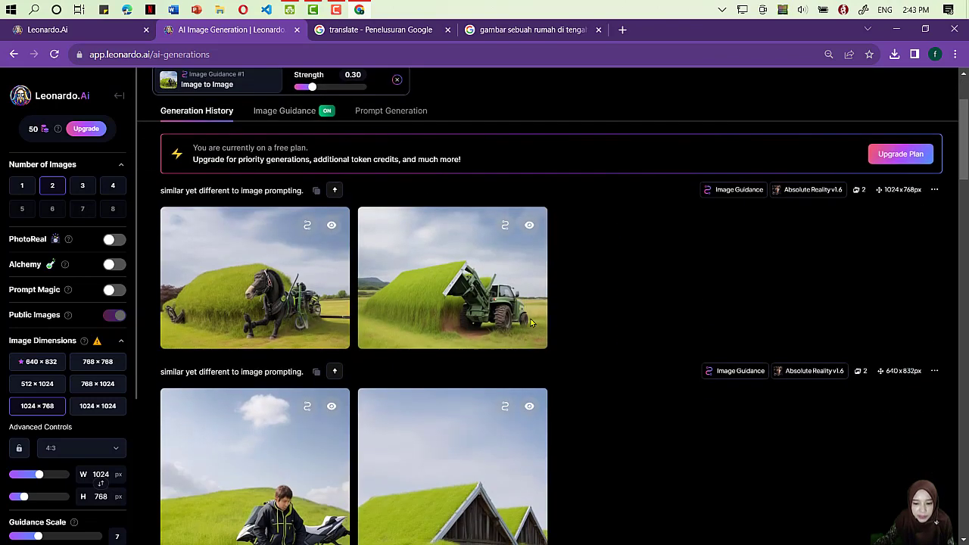
scroll(578, 255, "down", 4)
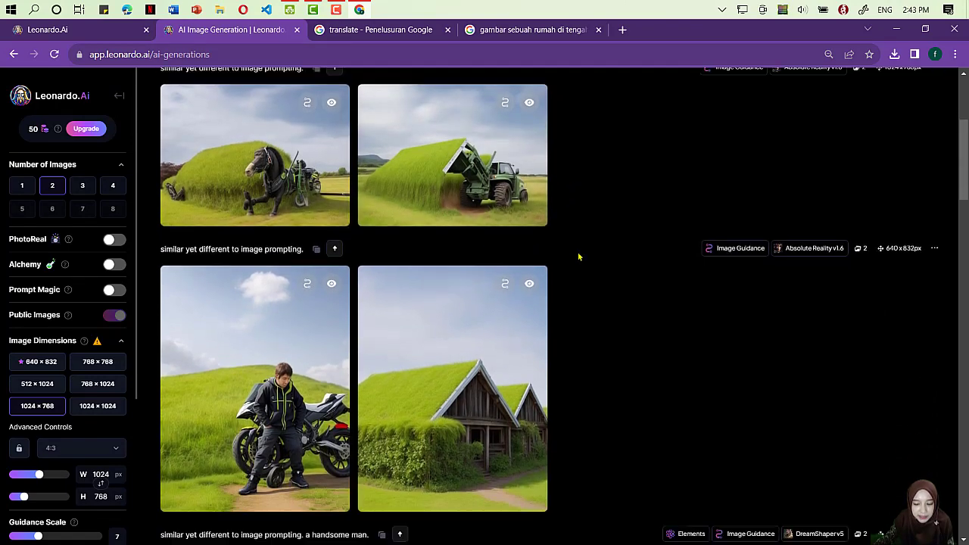
scroll(530, 288, "up", 4)
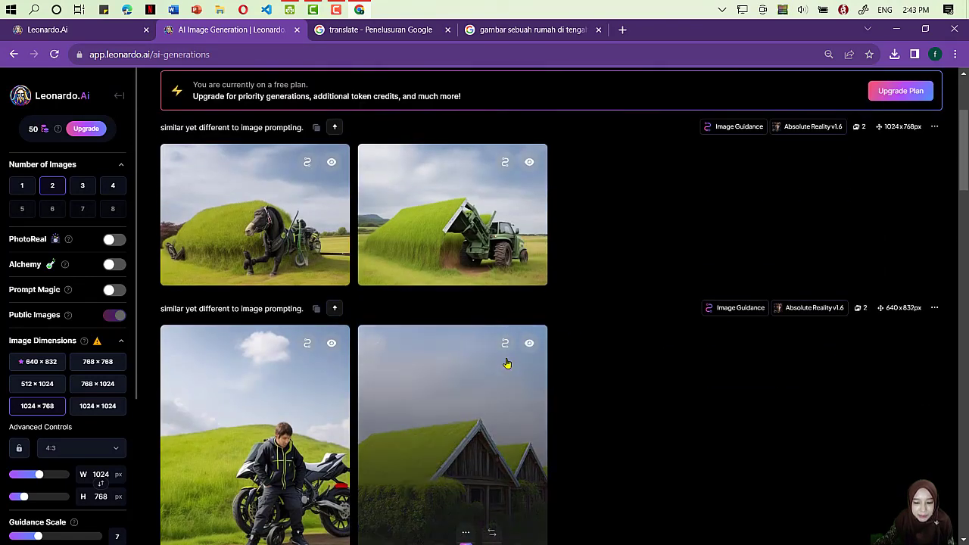
Download the 640 × 832 grass-roofed house image and return to the Image Guidance settings.
scroll(470, 465, "down", 1)
left_click(388, 491)
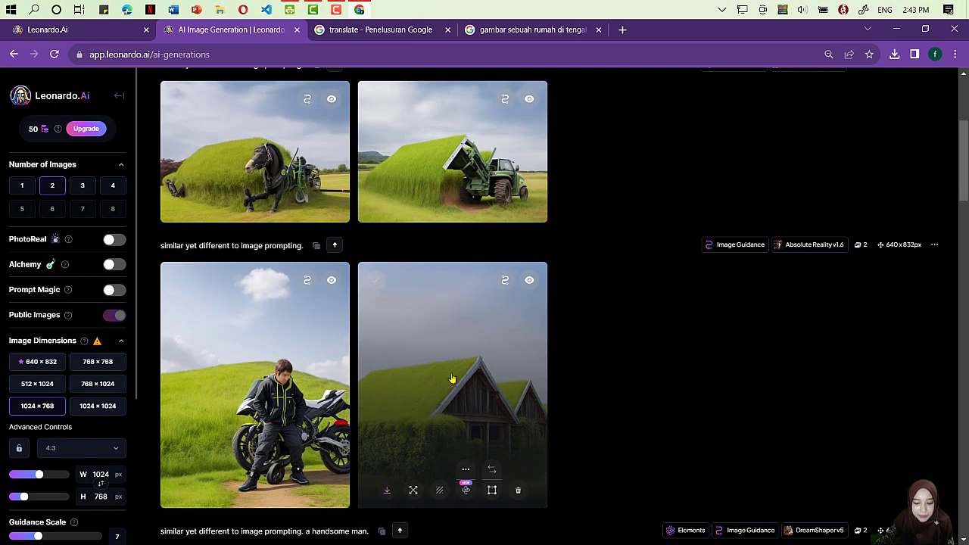
scroll(370, 424, "up", 3)
left_click(285, 237)
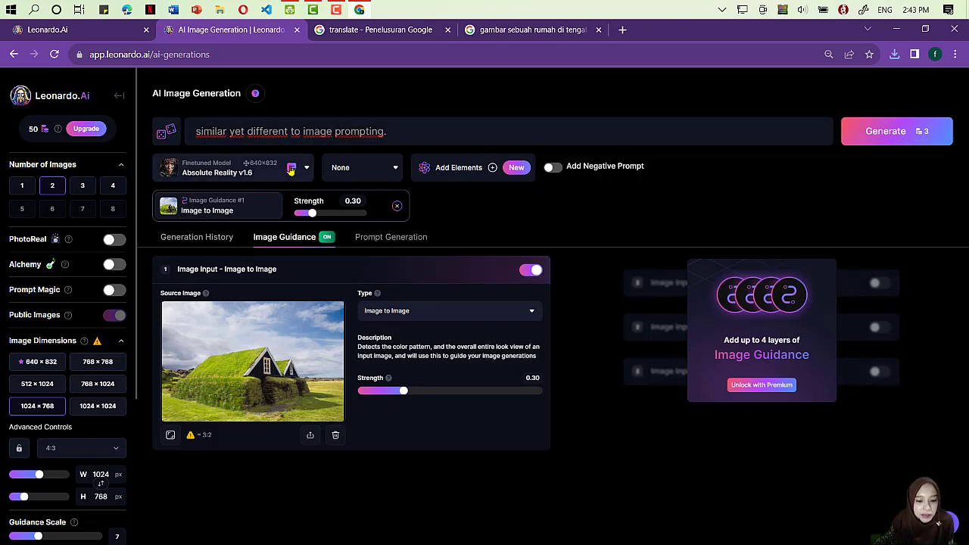
Switch the finetuned model to DreamShaper v5 and add the Ebony & Gold element.
left_click(290, 170)
left_click(227, 194)
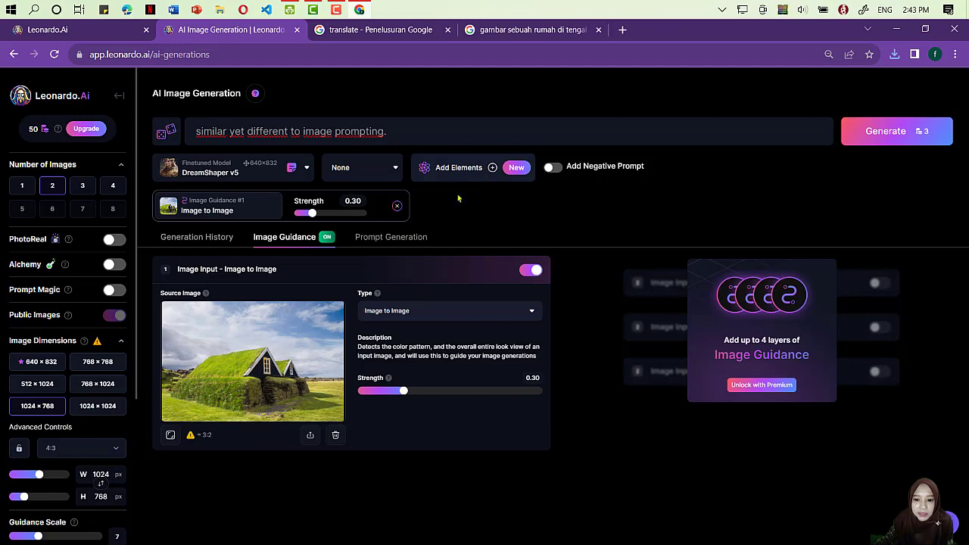
scroll(320, 335, "down", 3)
scroll(362, 363, "up", 2)
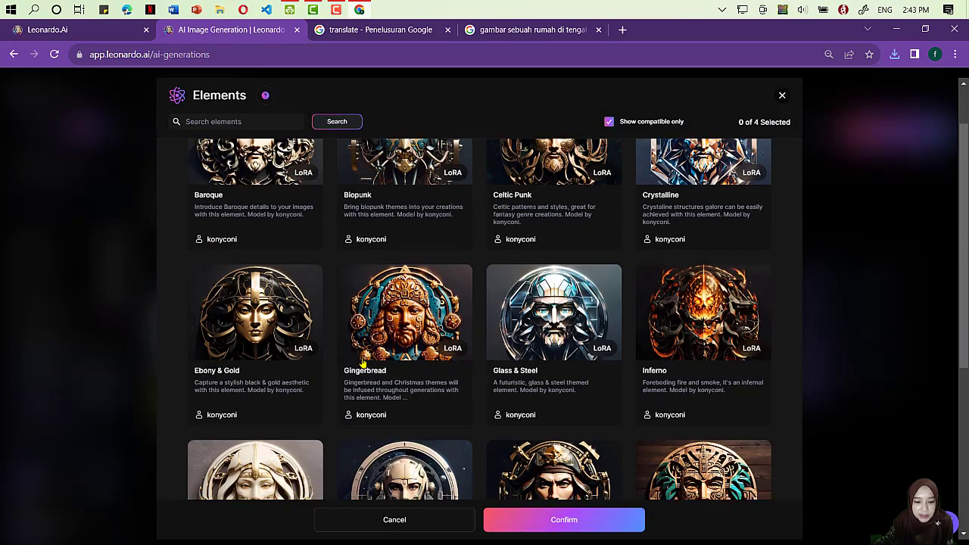
left_click(261, 378)
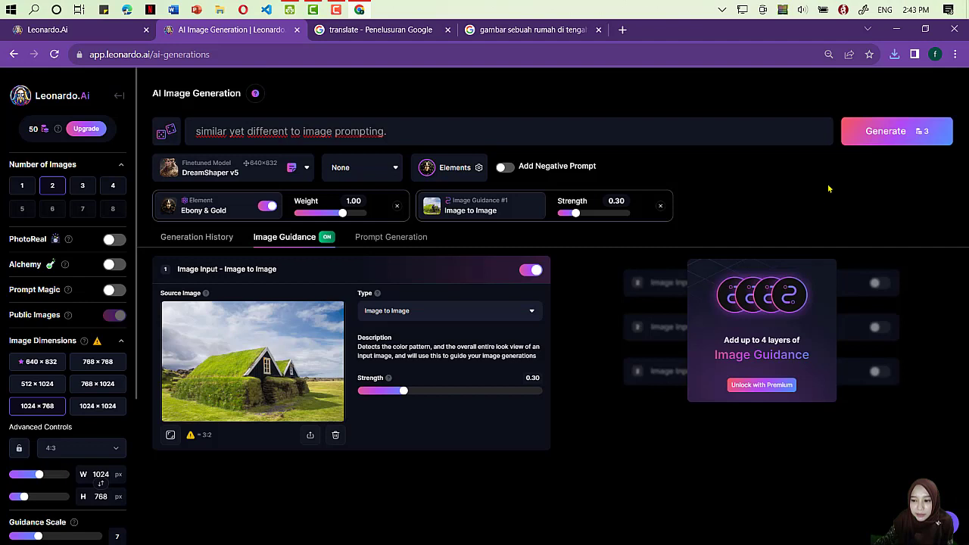
Generate two 1024 × 768 images from the house photo and view them in the generation history.
left_click(886, 131)
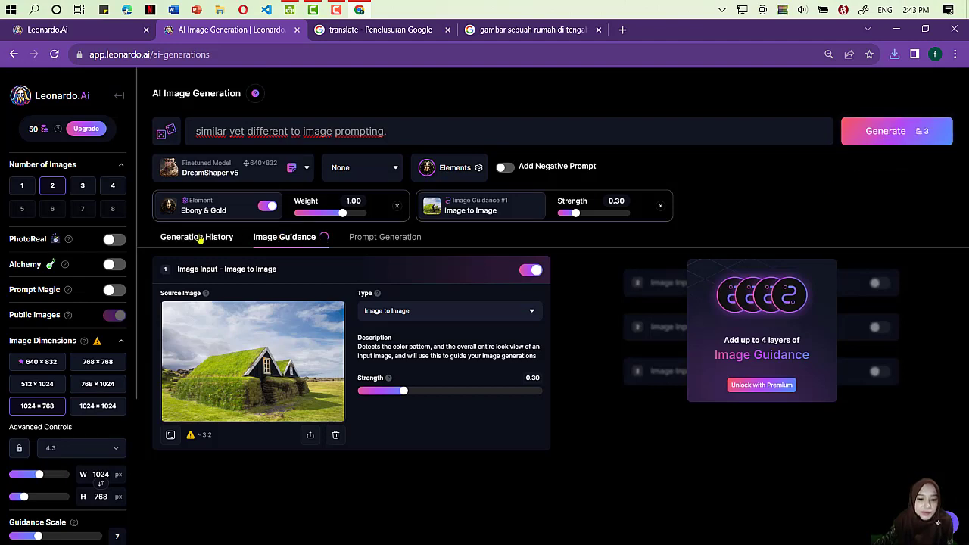
left_click(201, 237)
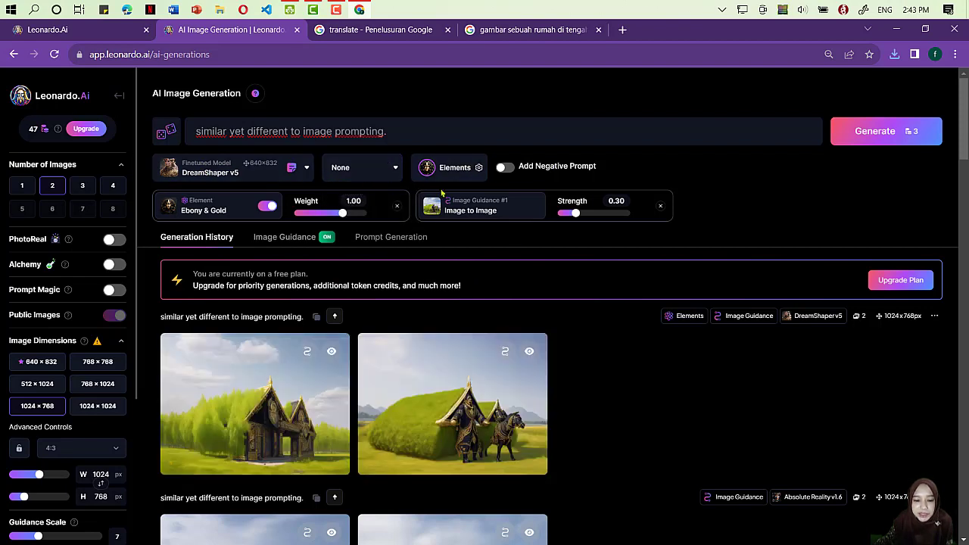
scroll(455, 303, "down", 2)
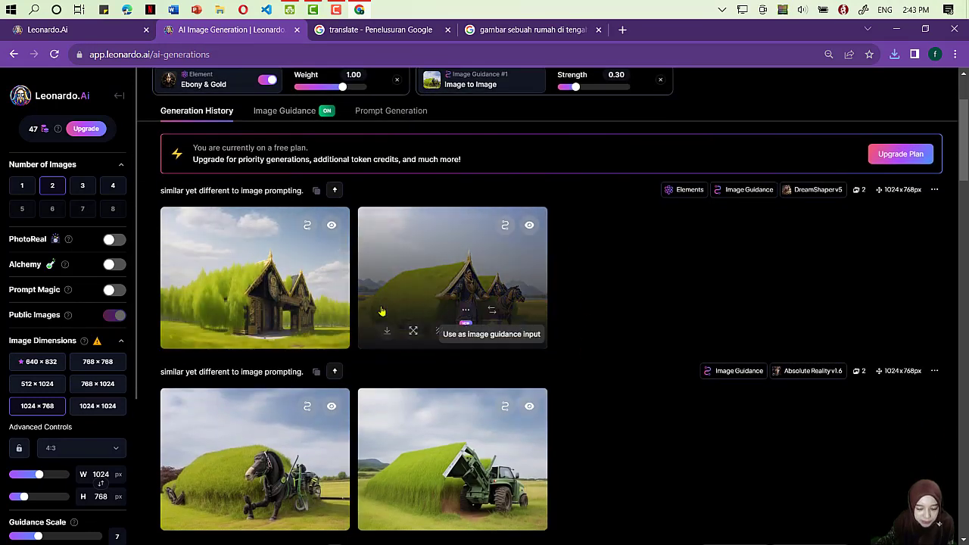
Download the new image of the black-and-gold house beside willow-like trees, then close its enlarged view.
left_click(217, 291)
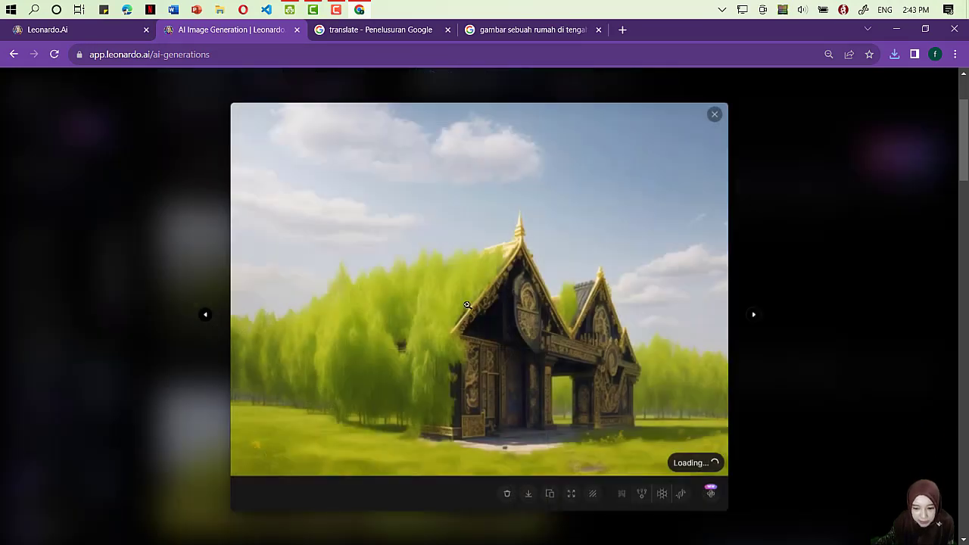
left_click(535, 502)
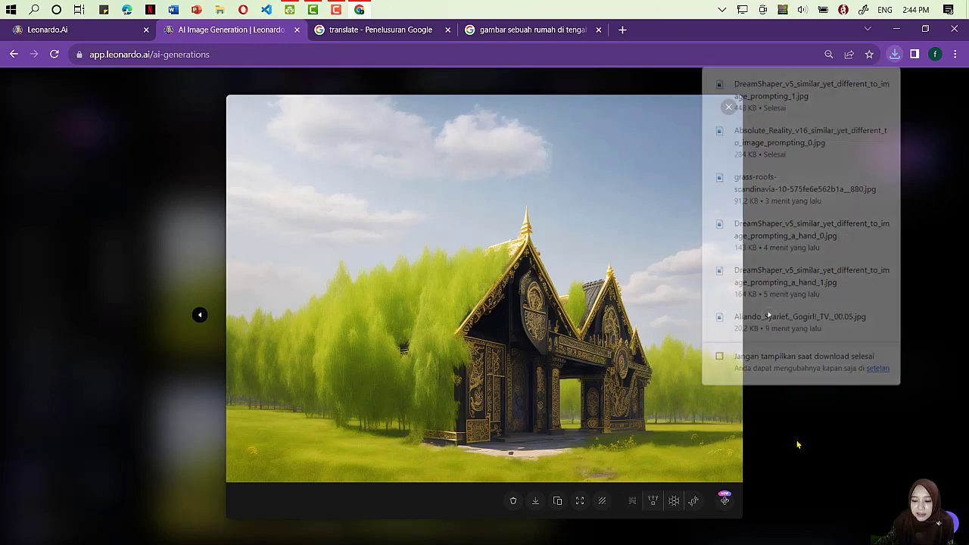
left_click(753, 250)
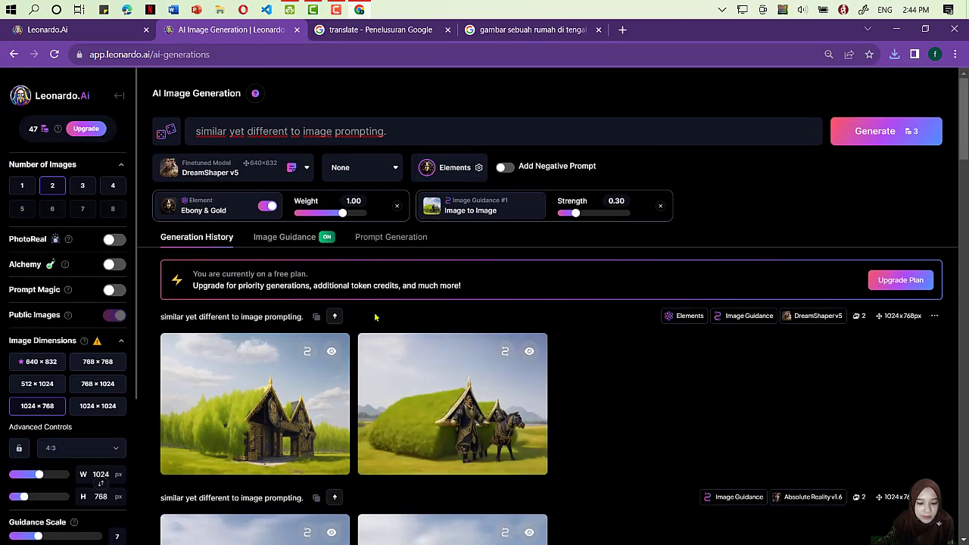